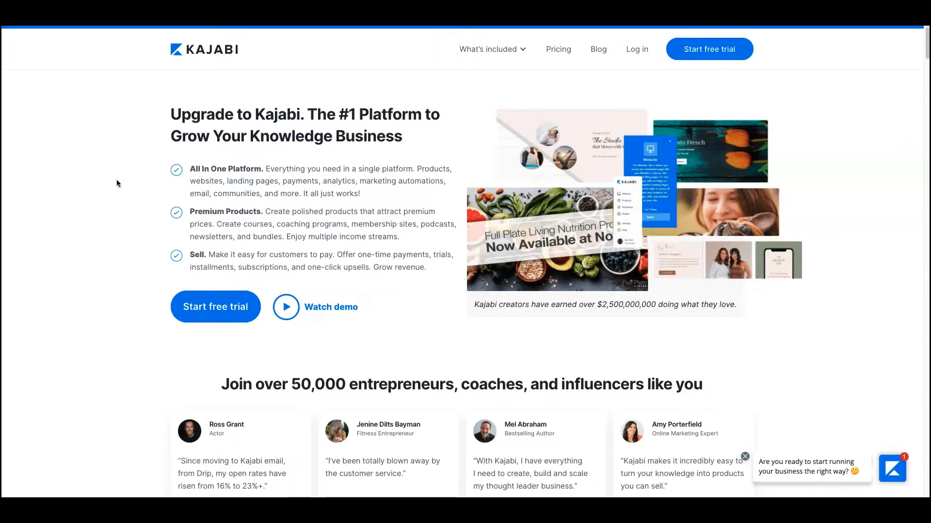
- Review the list of features included in Kajabi and skim the home page's overview sections
mouse_move(490, 49)
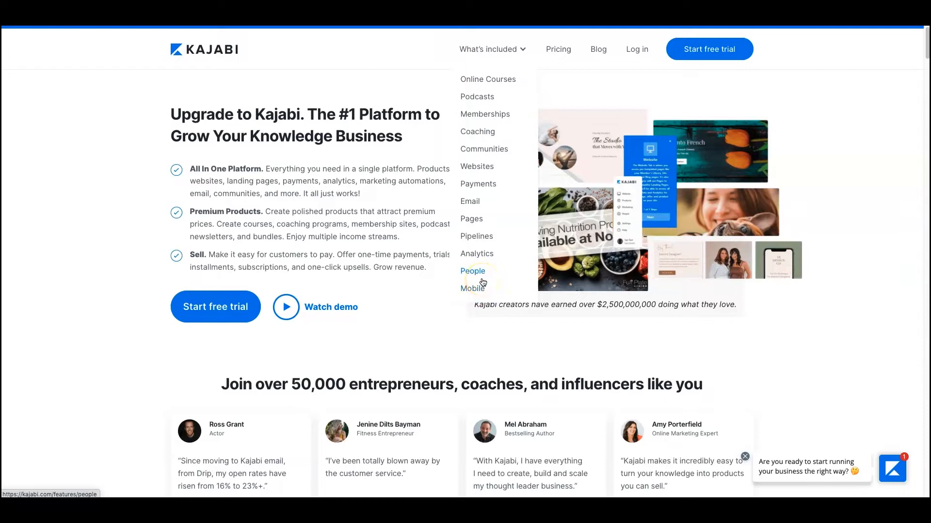
left_click(498, 262)
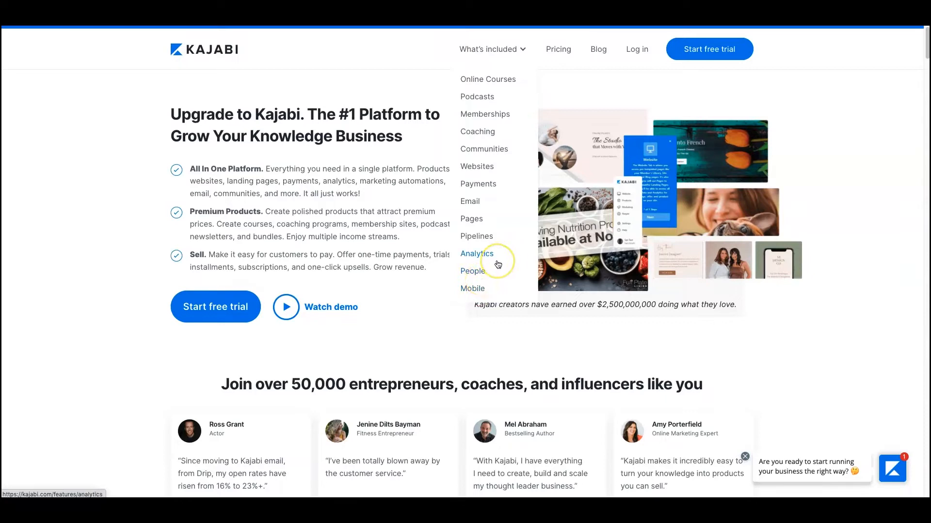
left_click(490, 102)
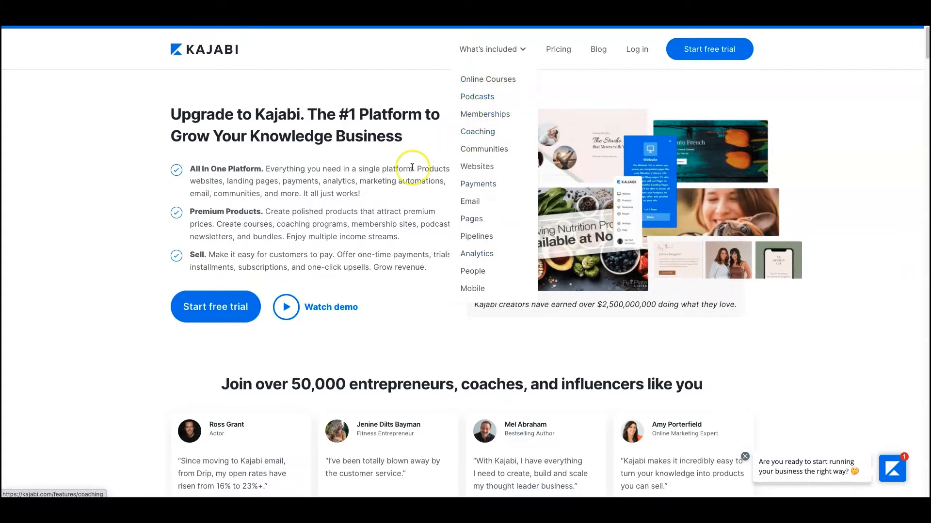
scroll(374, 226, "down", 1)
scroll(373, 225, "down", 20)
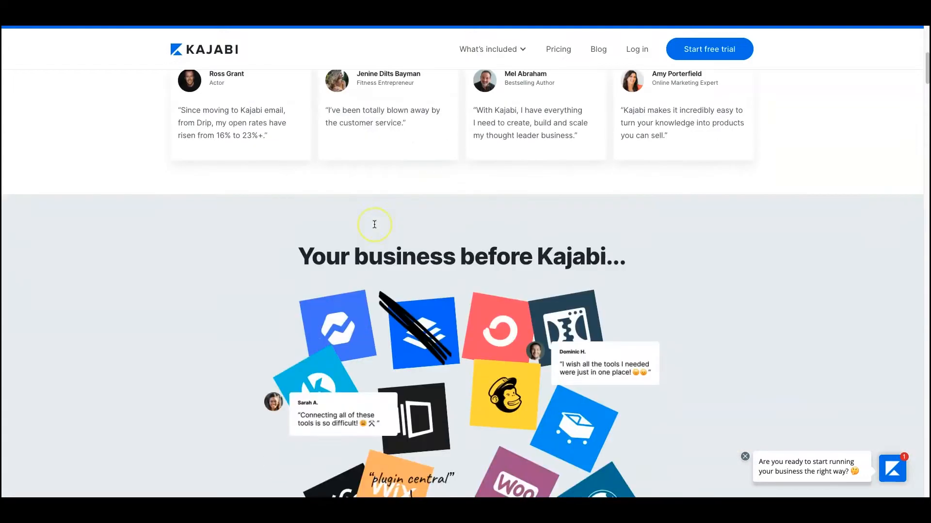
scroll(374, 225, "down", 6)
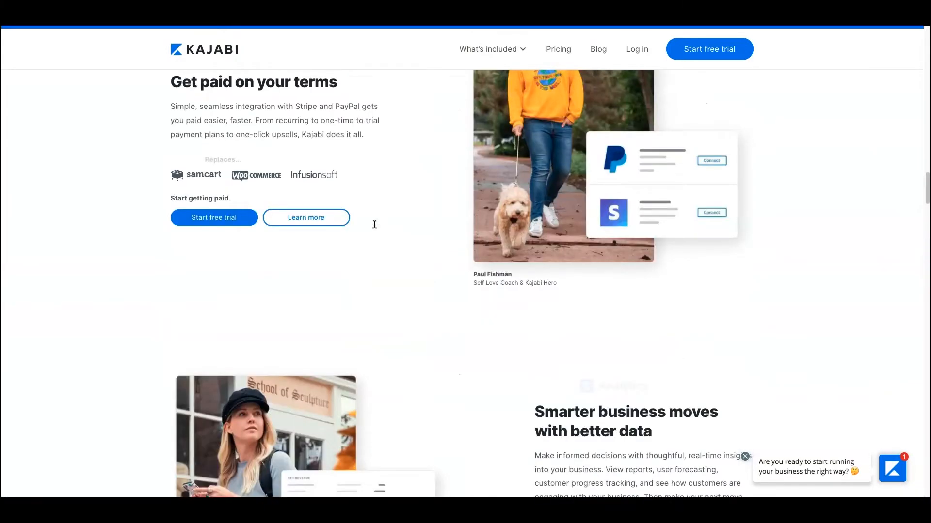
scroll(374, 224, "up", 20)
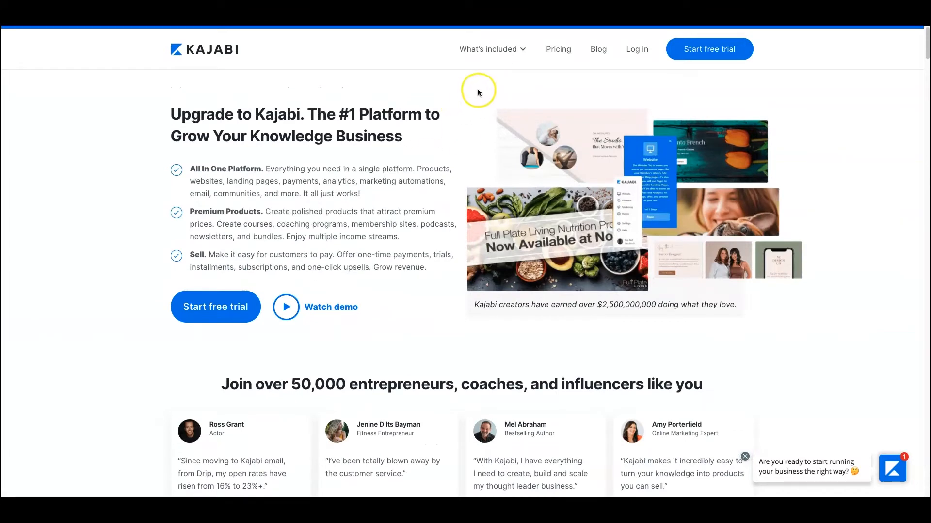
- Open Kajabi's pricing page and switch the plan prices from annual billing to monthly plans
left_click(560, 49)
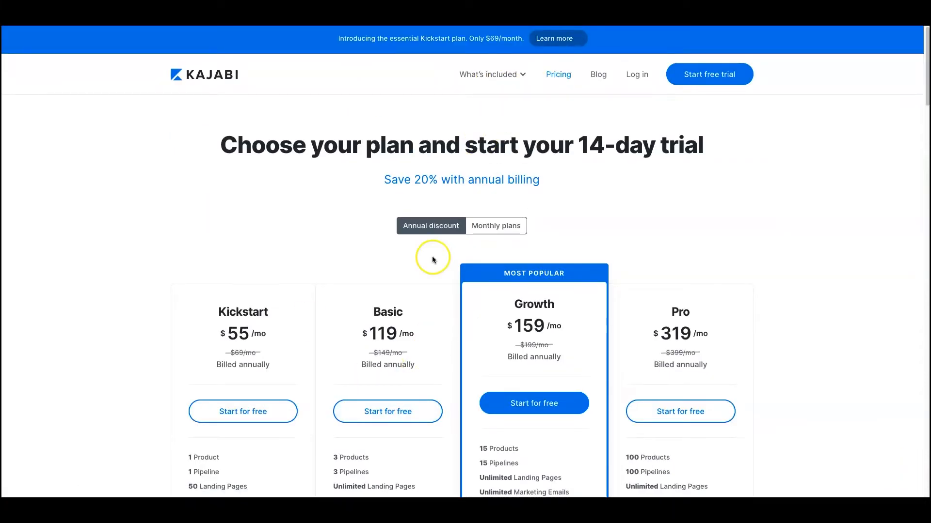
scroll(430, 255, "down", 1)
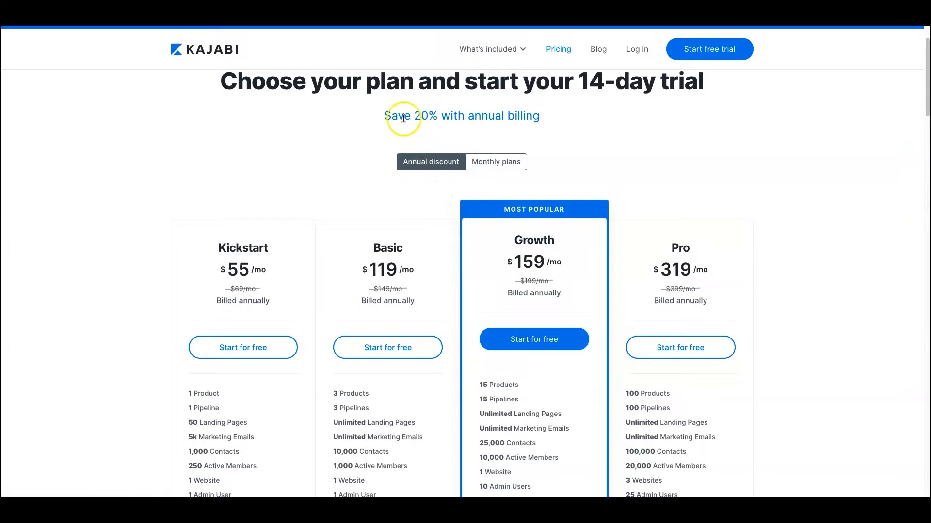
left_click_drag(407, 118, 490, 115)
left_click(494, 112)
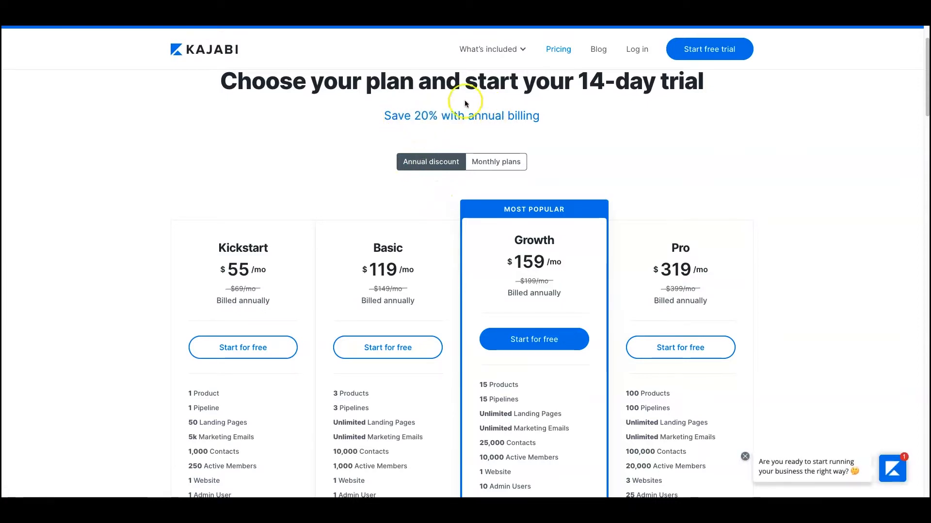
left_click(478, 167)
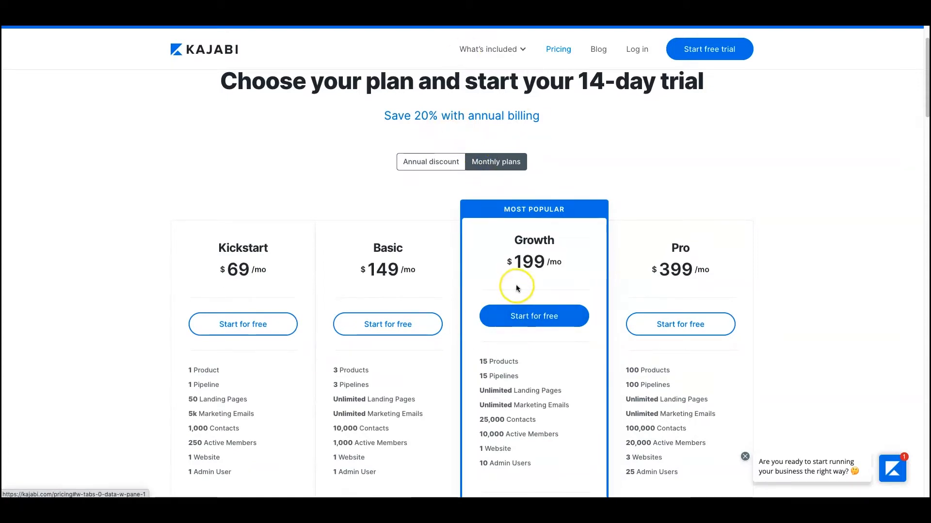
- Compare the limits and included features of the Kickstart, Basic, Growth and Pro plans
scroll(372, 291, "down", 3)
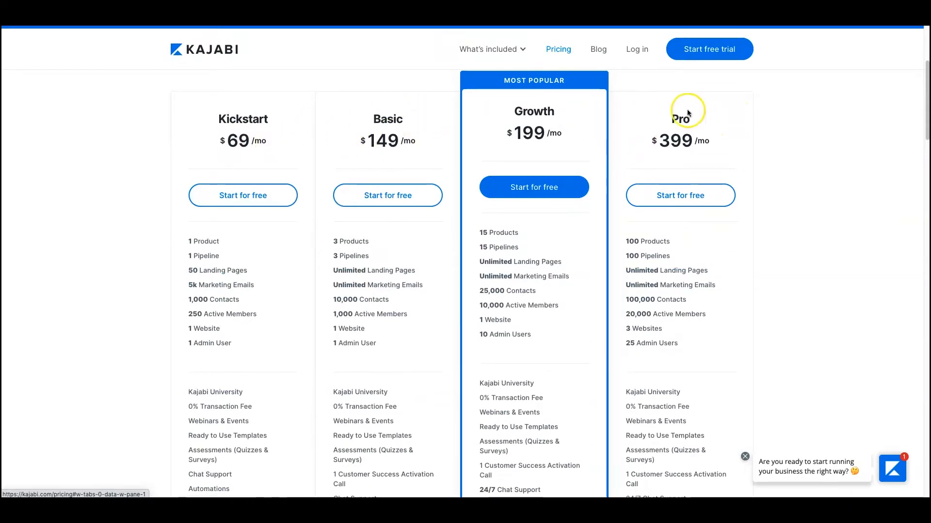
scroll(376, 308, "down", 1)
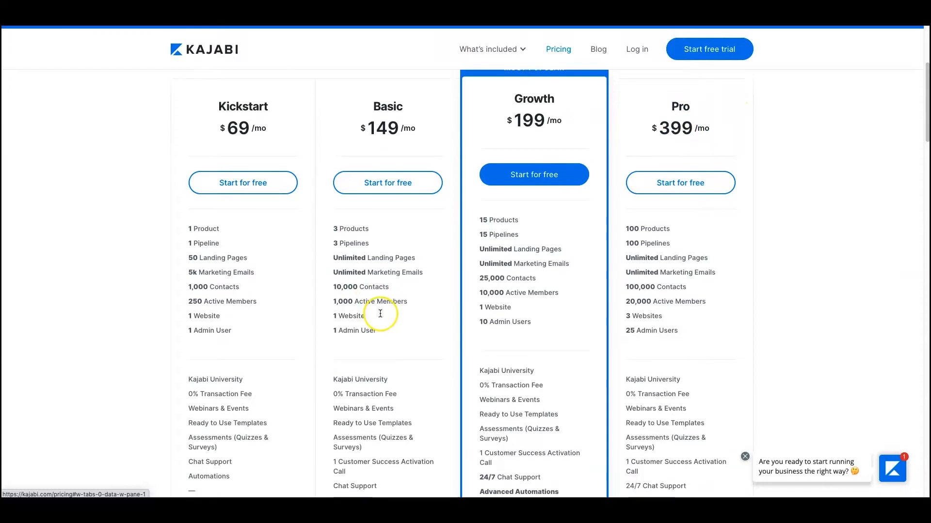
scroll(372, 310, "down", 2)
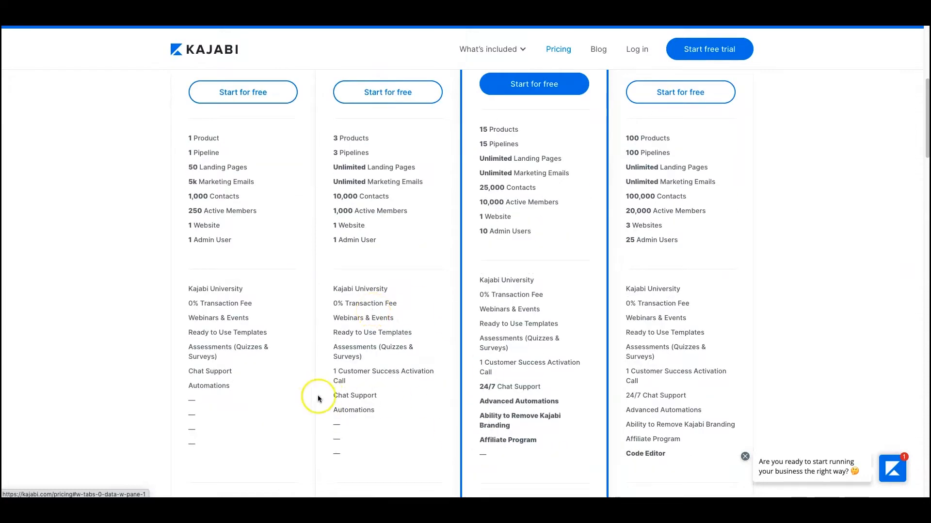
scroll(293, 357, "up", 3)
scroll(295, 357, "down", 3)
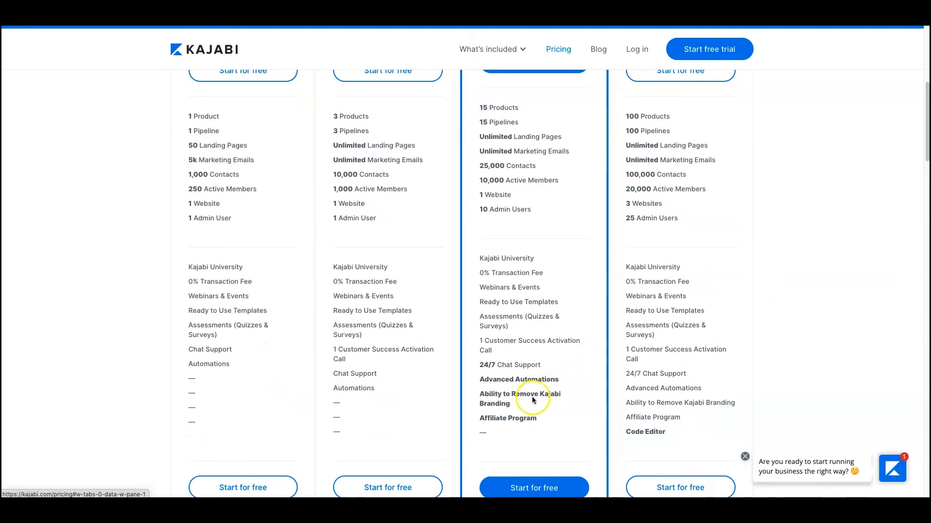
scroll(489, 144, "up", 2)
scroll(490, 144, "down", 3)
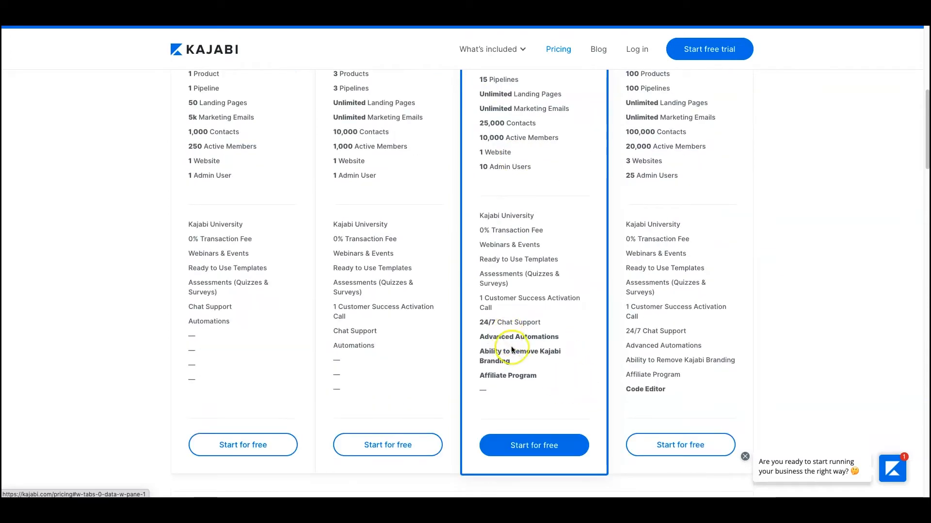
- Examine the Growth plan's branding removal and affiliate program entries alongside its monthly price
left_click_drag(516, 362, 476, 351)
scroll(490, 351, "up", 1)
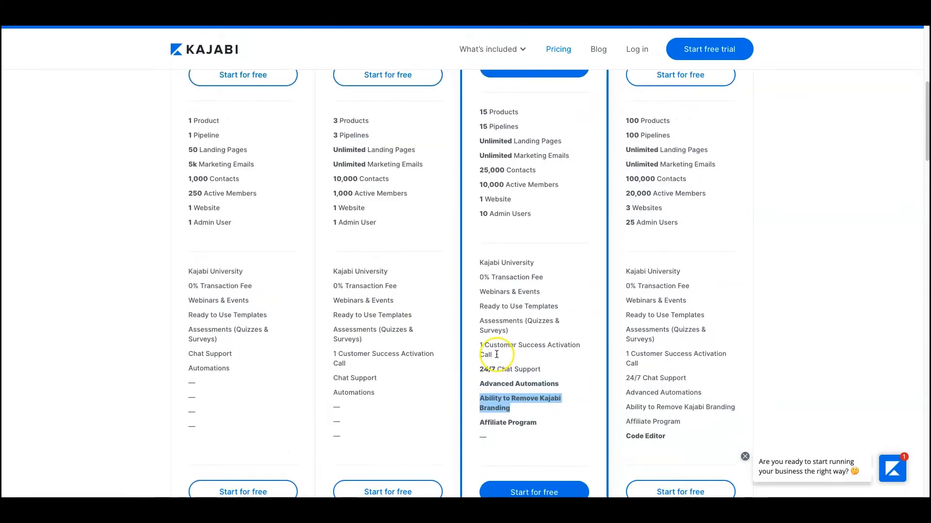
scroll(497, 368, "up", 2)
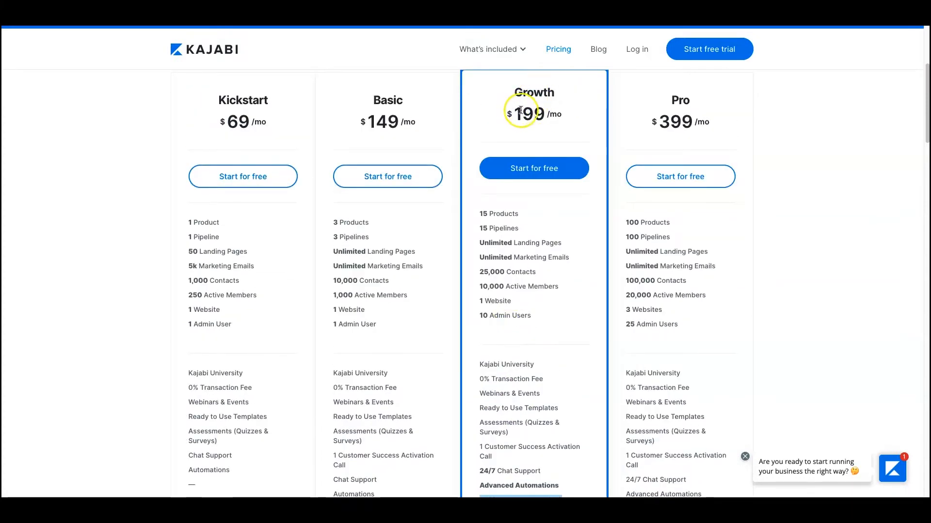
scroll(527, 347, "down", 1)
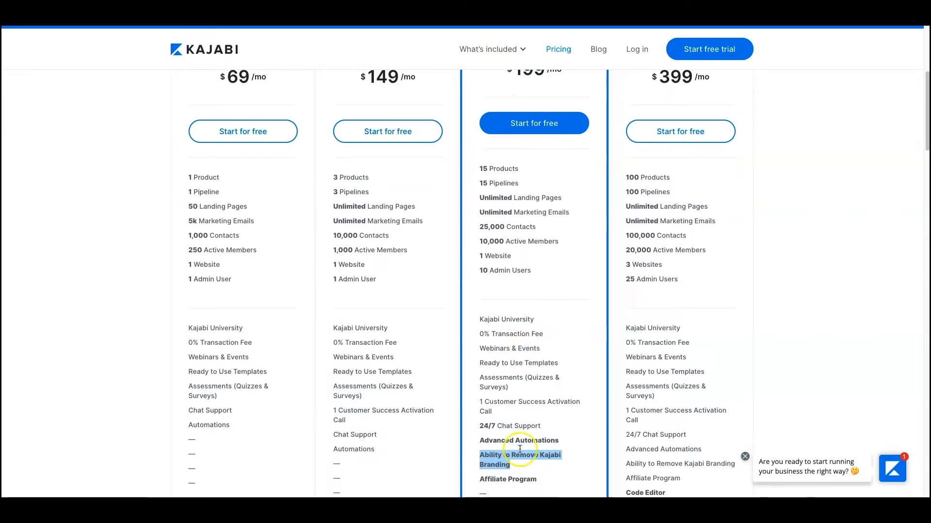
scroll(485, 463, "down", 1)
left_click(479, 464)
left_click_drag(478, 464, 531, 471)
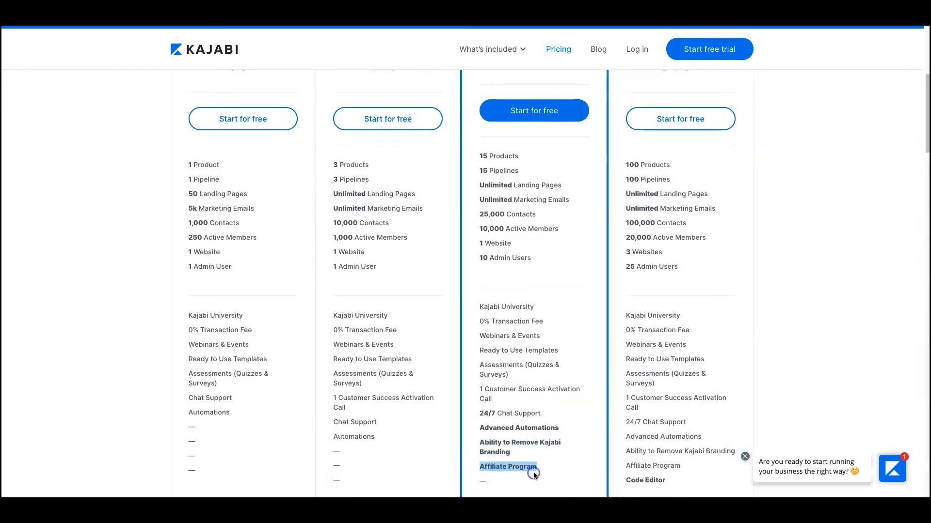
left_click(534, 472)
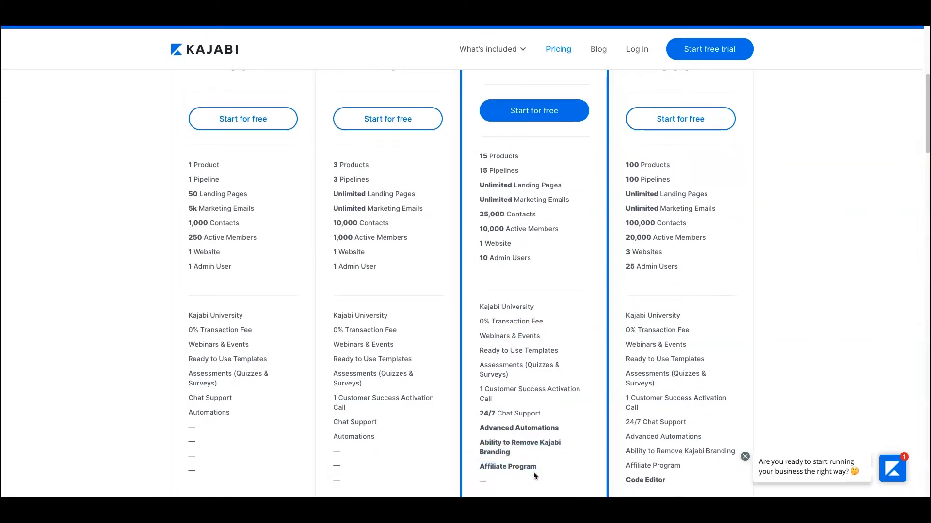
left_click_drag(535, 465, 469, 466)
left_click(490, 448)
scroll(491, 448, "up", 2)
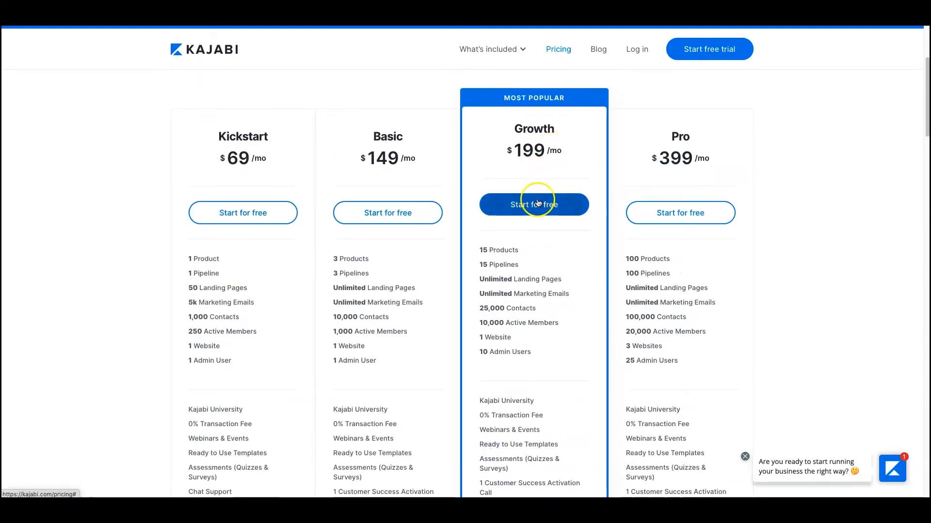
- Check the Growth plan's feature list again for branding removal and advanced automations
scroll(519, 317, "down", 1)
scroll(519, 317, "down", 2)
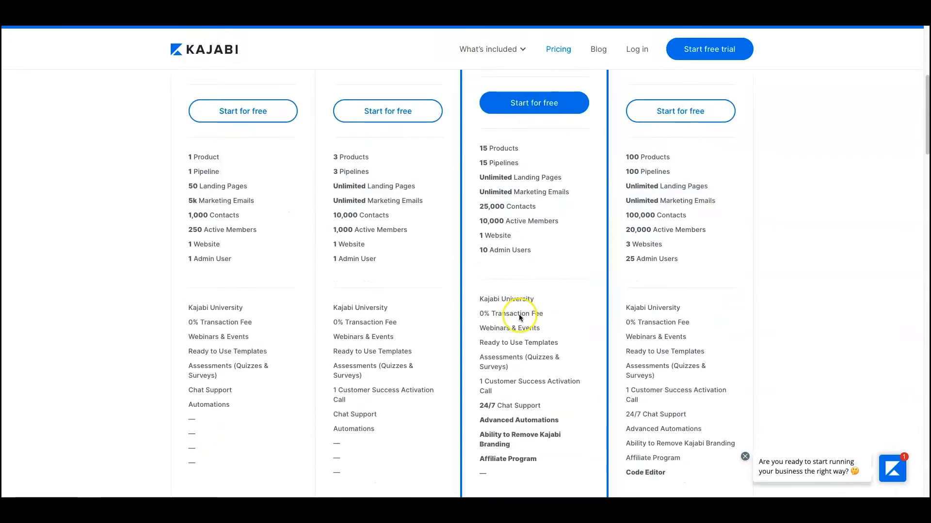
left_click_drag(511, 445, 479, 434)
left_click(480, 435)
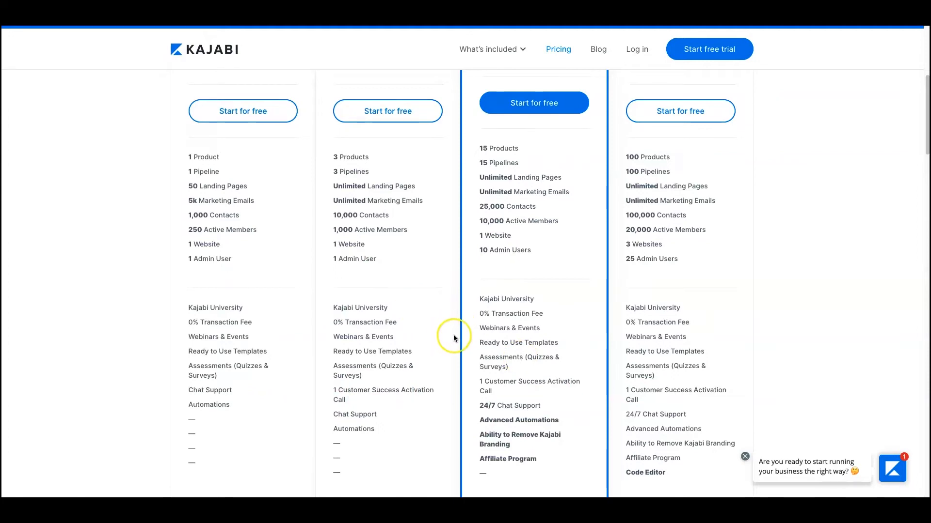
scroll(454, 337, "down", 1)
scroll(524, 417, "down", 1)
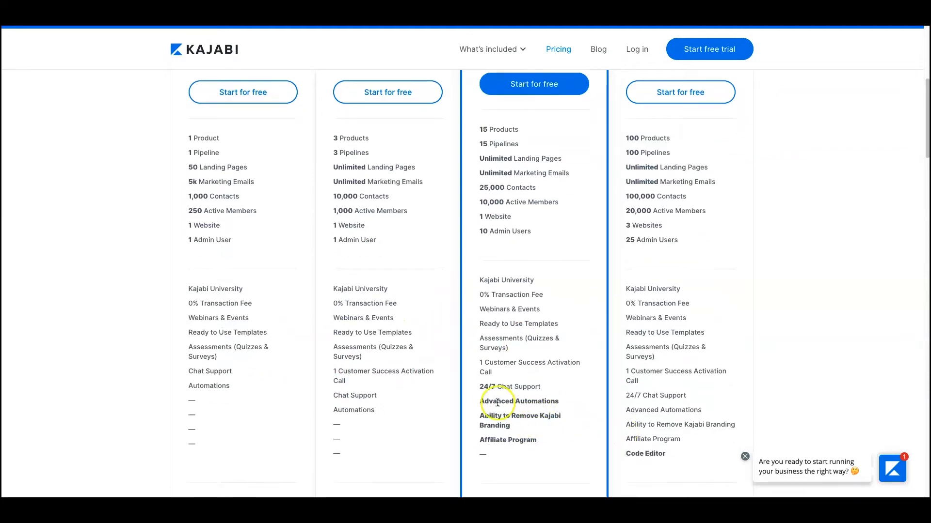
left_click_drag(478, 399, 464, 398)
left_click(462, 397)
scroll(462, 395, "up", 3)
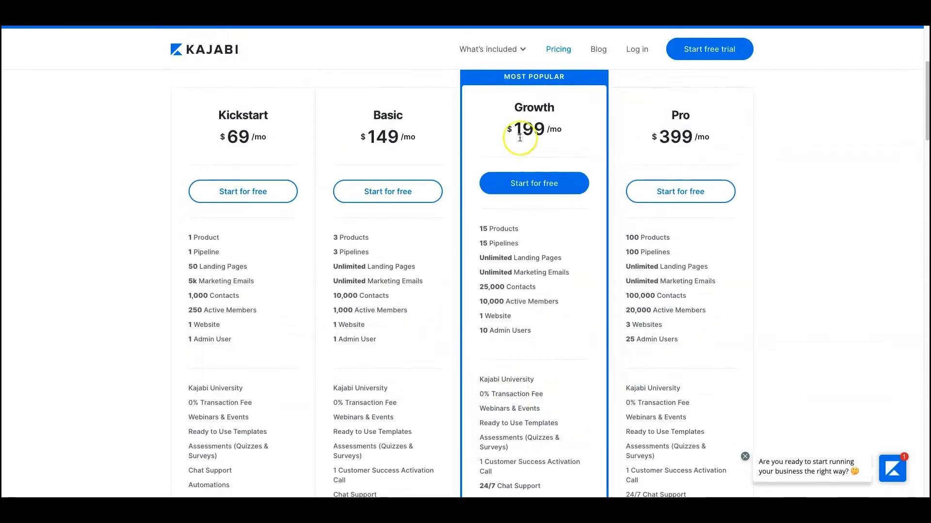
- Examine the Kickstart plan's limits on marketing emails, contacts, active members, websites and admin users
scroll(484, 190, "down", 2)
scroll(242, 281, "up", 1)
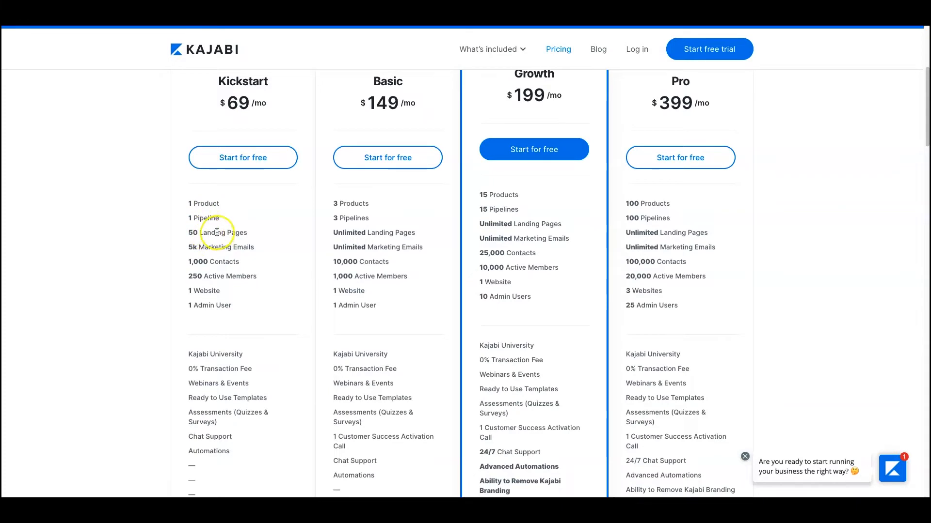
left_click_drag(198, 248, 254, 252)
left_click(254, 252)
left_click_drag(194, 265, 239, 262)
left_click_drag(186, 275, 280, 280)
left_click(280, 280)
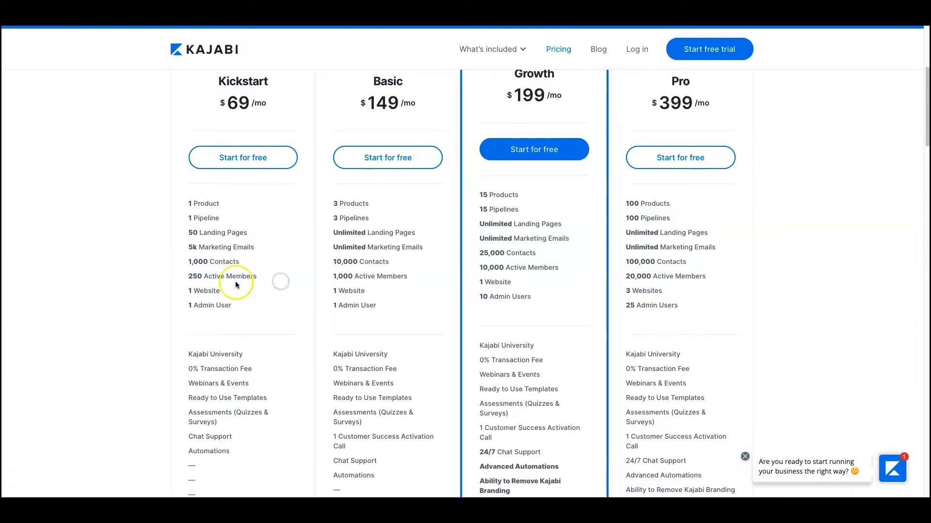
left_click_drag(188, 290, 228, 310)
left_click(228, 310)
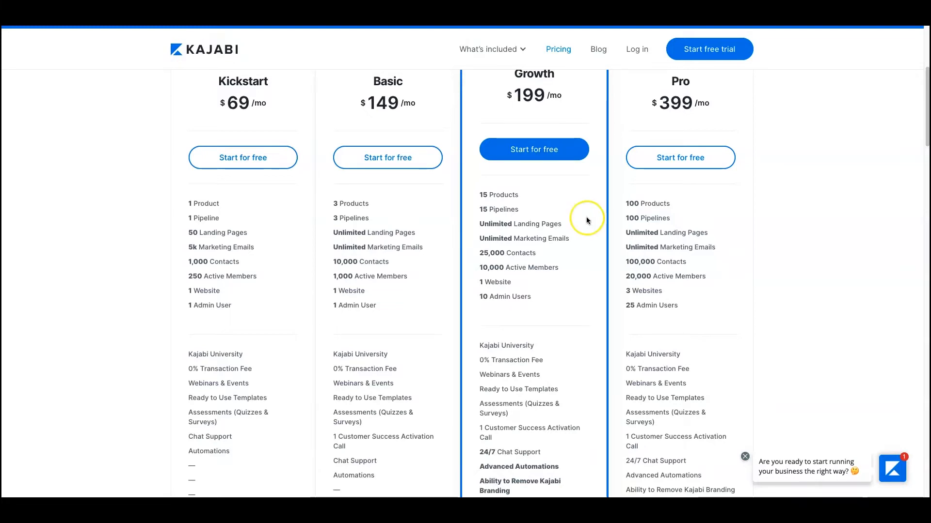
- Compare the lower feature rows across all four plans and check the Growth plan's monthly price
scroll(585, 217, "down", 1)
scroll(560, 288, "down", 1)
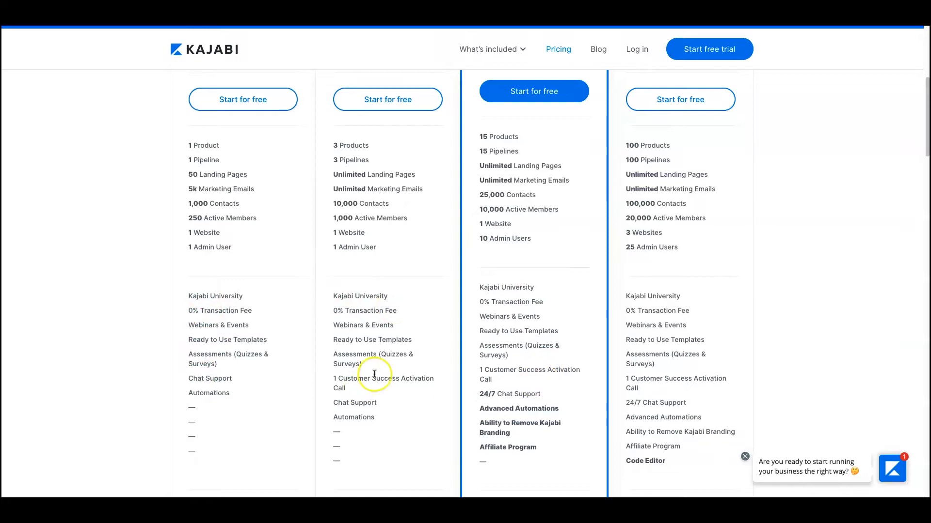
scroll(557, 365, "up", 2)
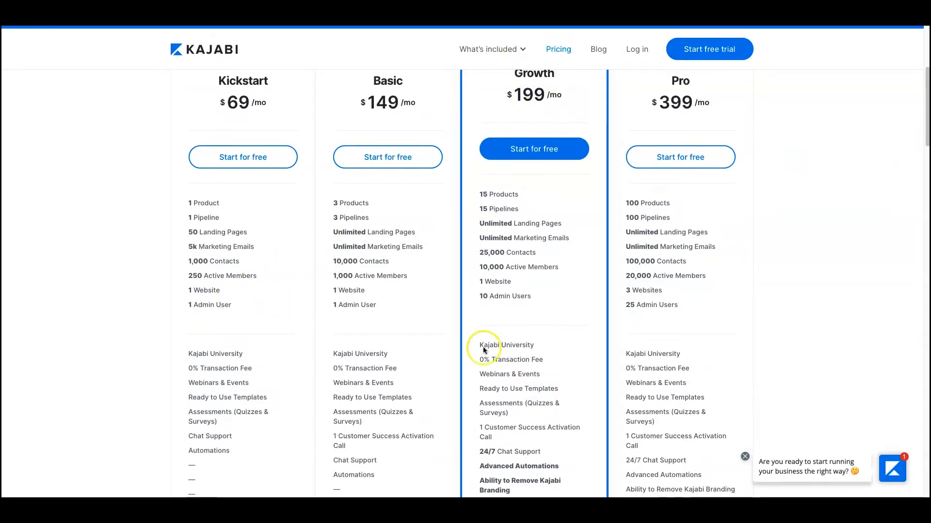
scroll(513, 320, "down", 3)
scroll(526, 315, "up", 2)
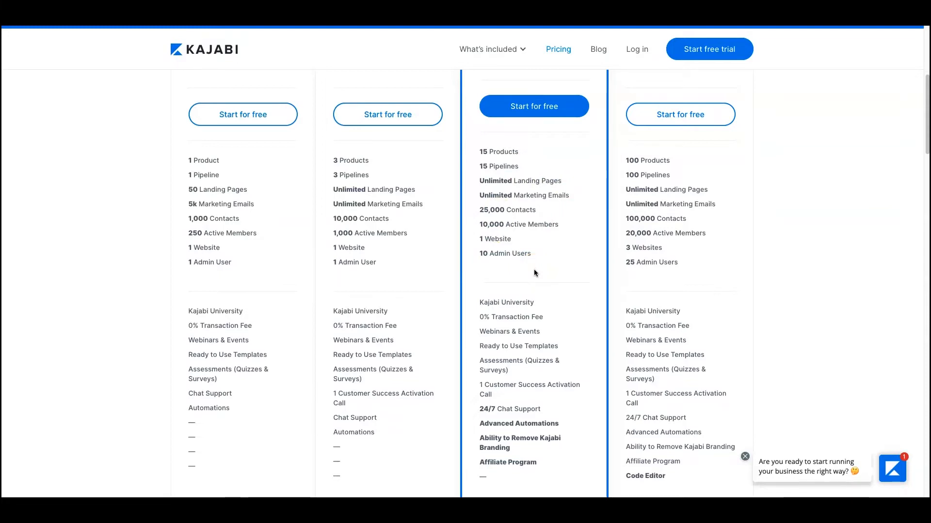
scroll(483, 291, "up", 2)
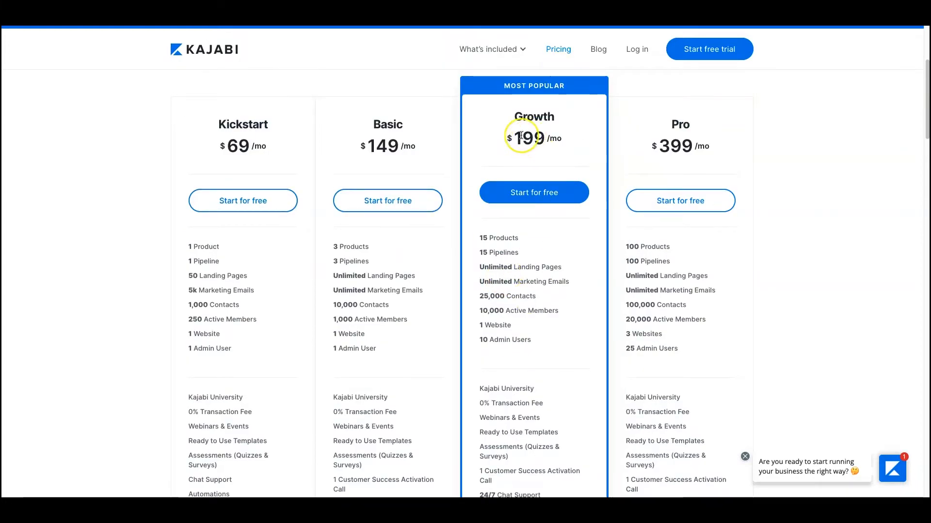
left_click_drag(565, 137, 493, 137)
left_click(492, 137)
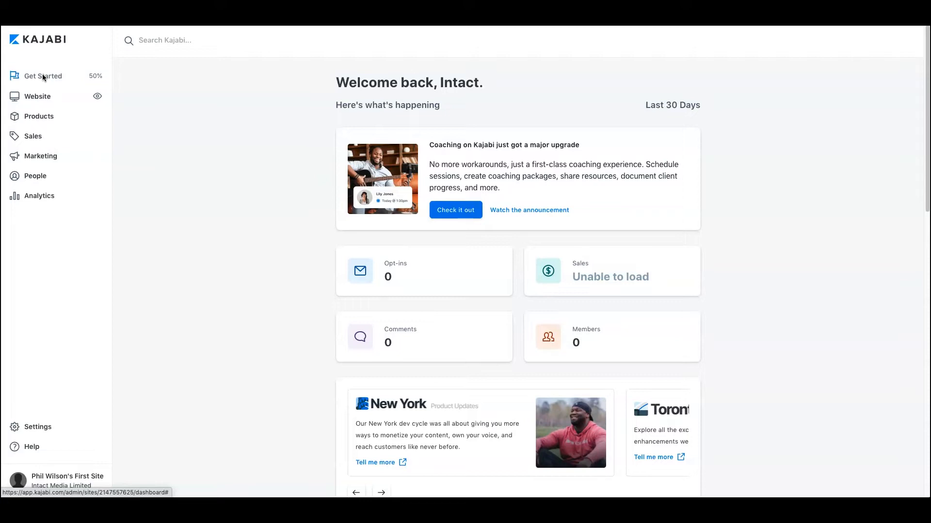
left_click(44, 97)
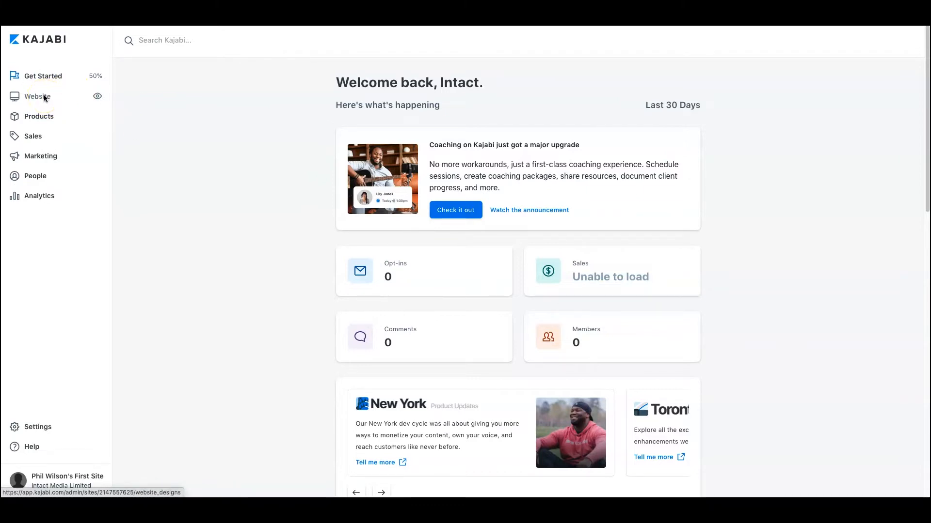
left_click(51, 118)
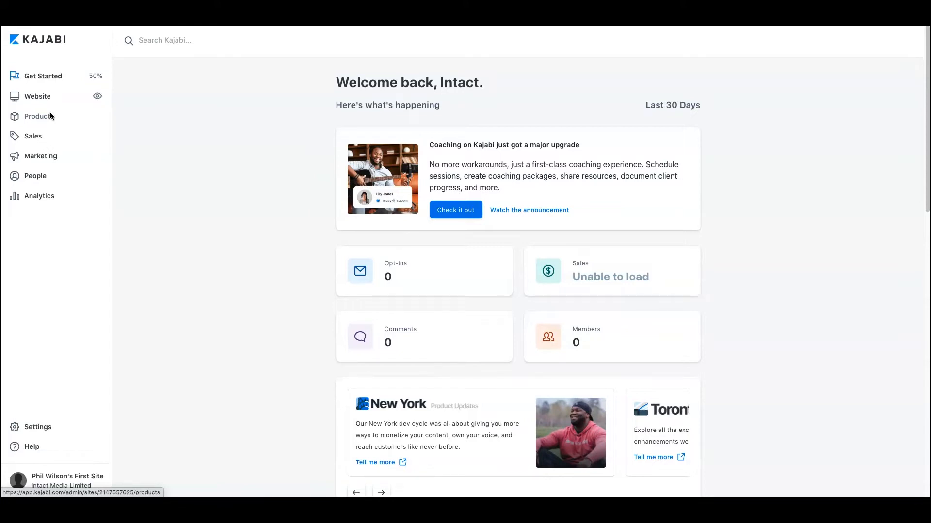
left_click(40, 135)
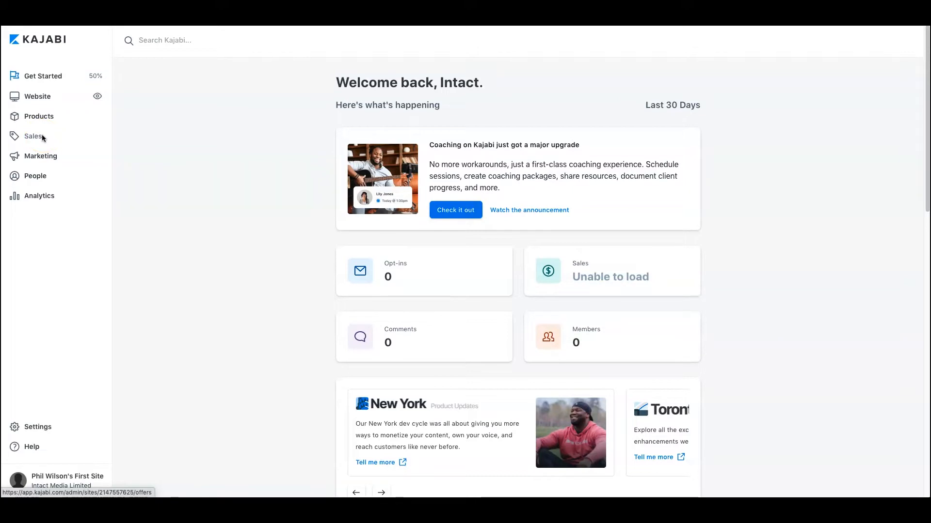
left_click(49, 156)
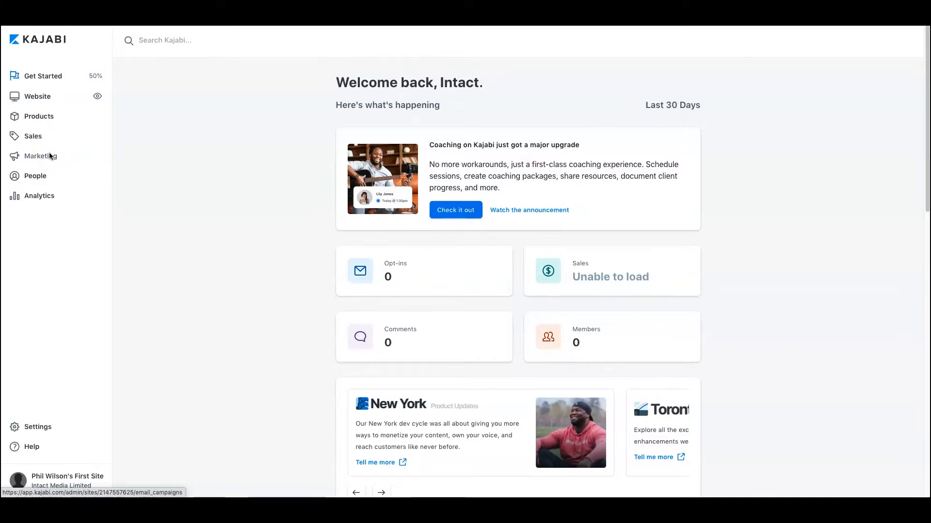
left_click(50, 184)
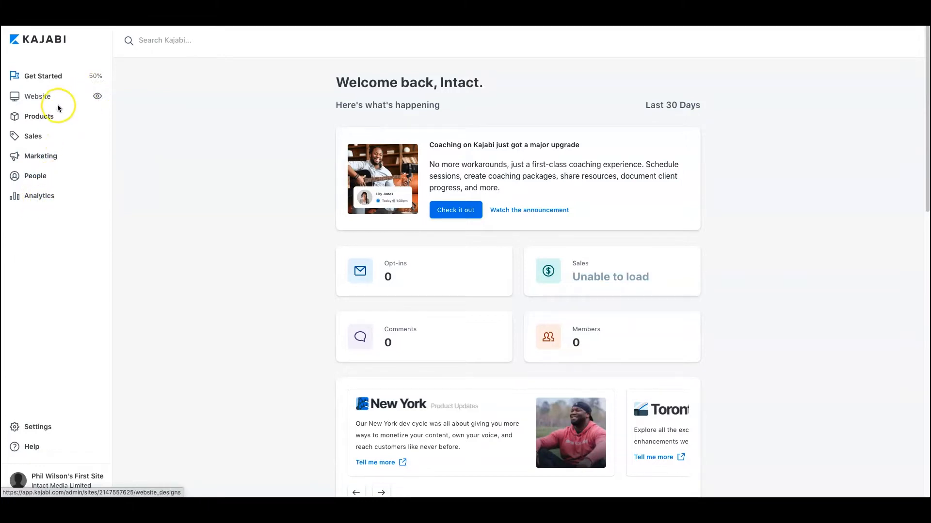
- Open the website's Design page and look over the live Kim theme and the saved themes area
left_click(43, 97)
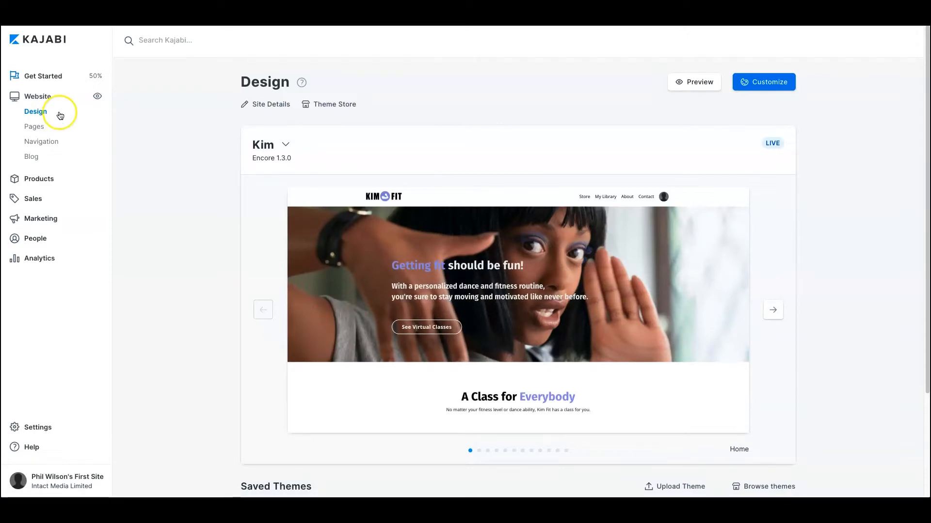
scroll(369, 194, "down", 2)
scroll(451, 209, "up", 2)
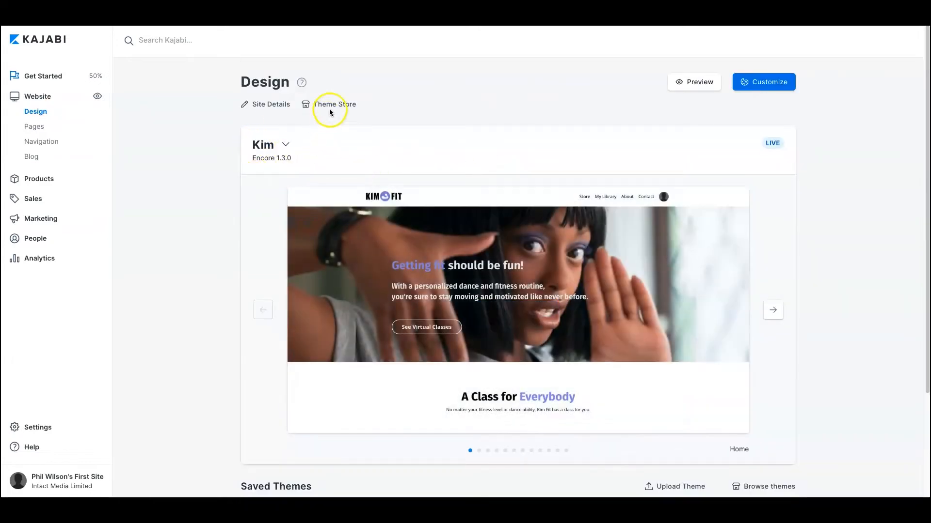
- Open the Theme Store and browse the available website themes, from Carl and Rise down to Streamlined Home and Reach
left_click(332, 109)
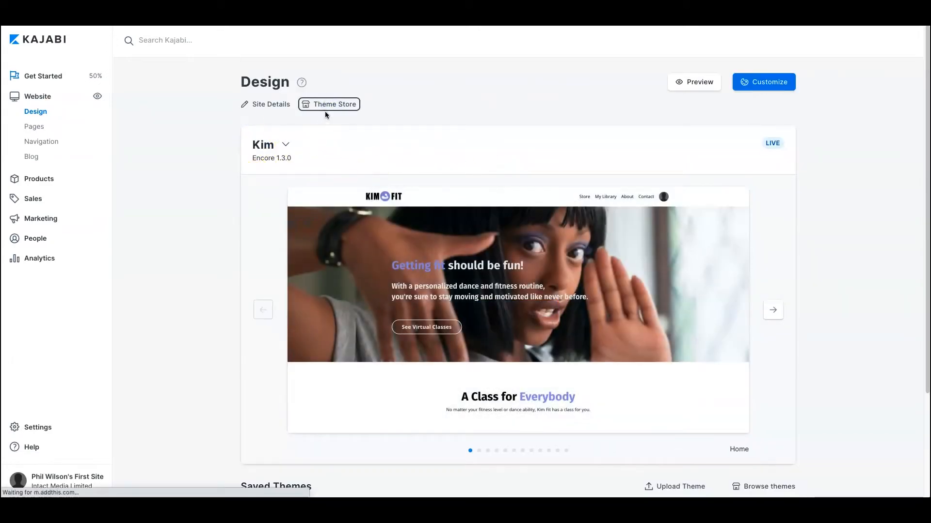
left_click(334, 109)
scroll(339, 112, "down", 5)
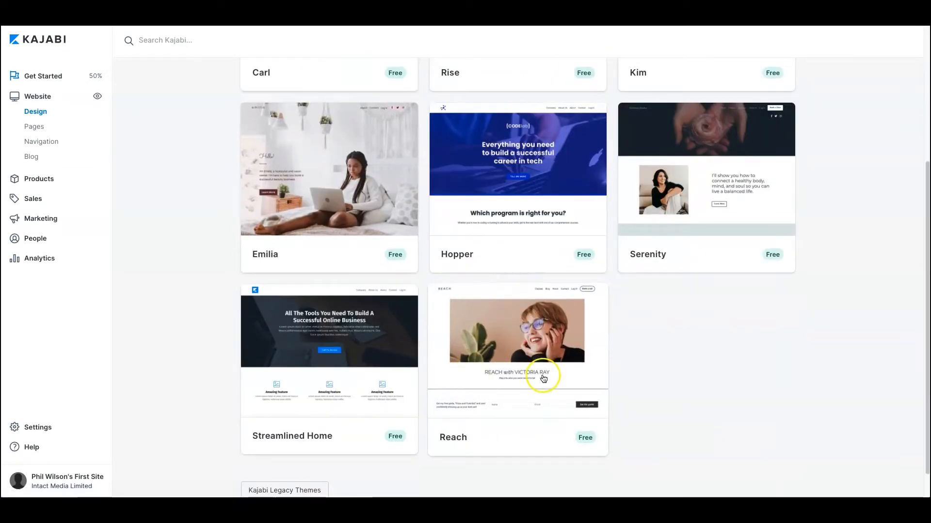
scroll(630, 343, "up", 2)
scroll(588, 310, "up", 3)
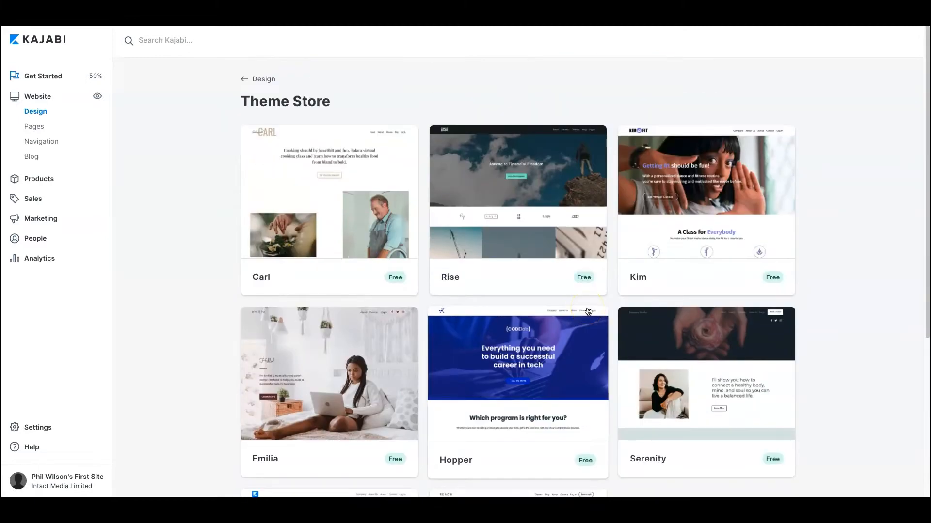
scroll(572, 310, "down", 2)
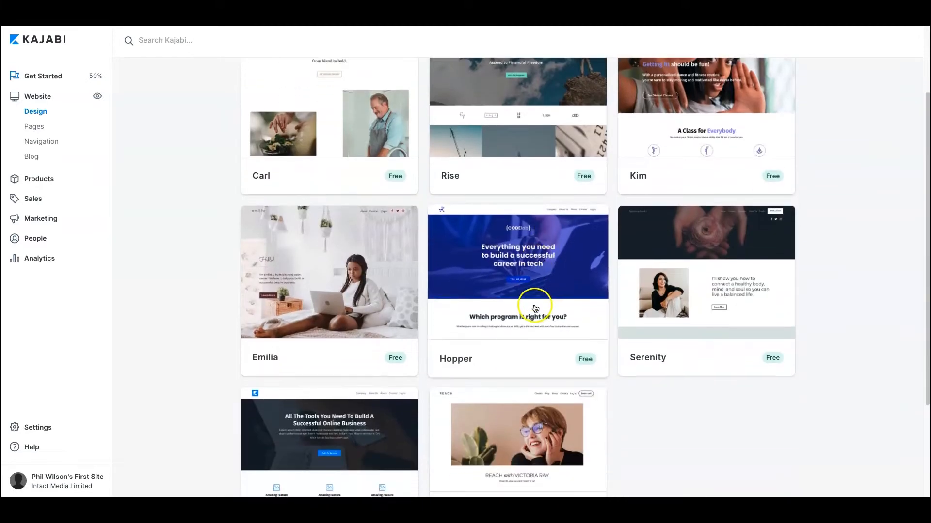
scroll(535, 311, "up", 2)
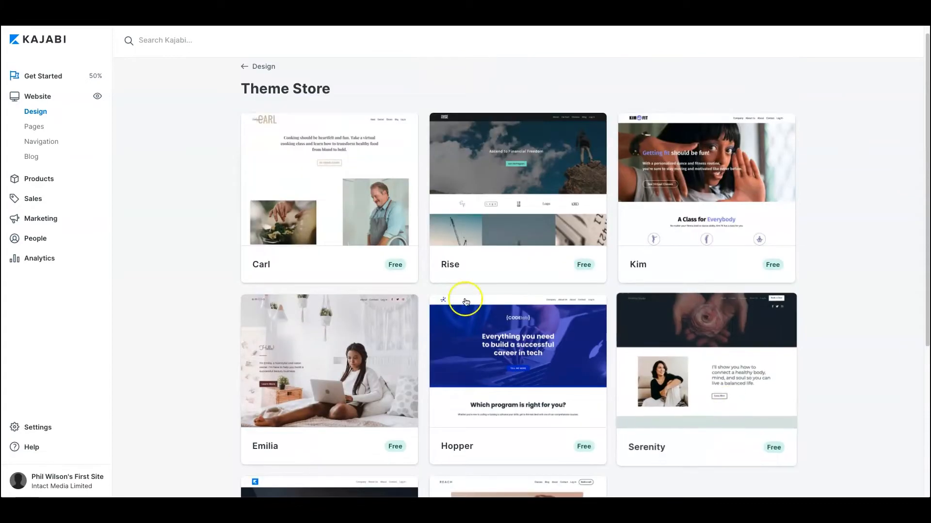
scroll(553, 242, "down", 1)
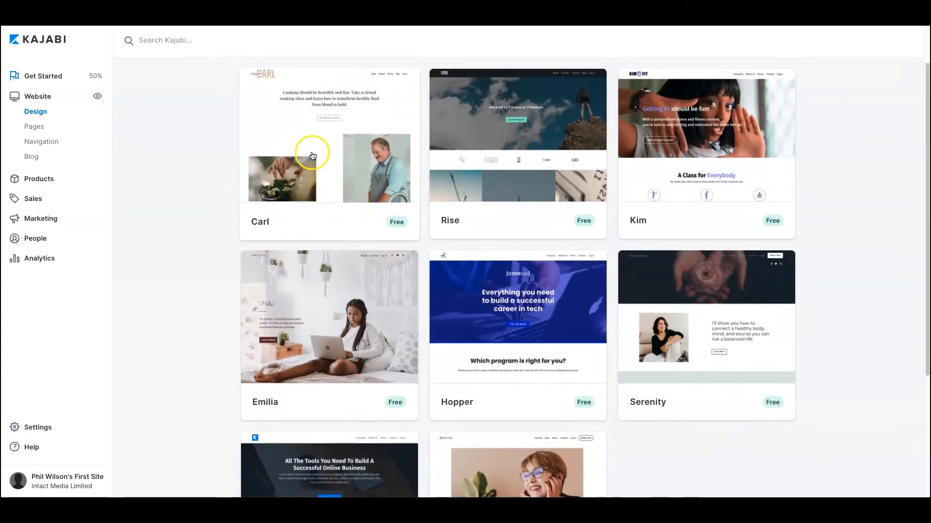
scroll(464, 343, "down", 1)
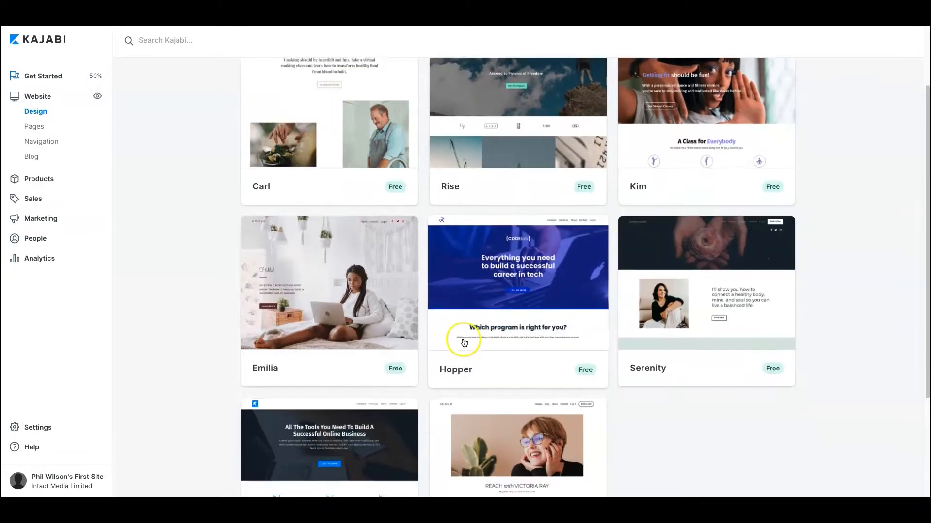
scroll(685, 149, "up", 1)
scroll(581, 214, "down", 4)
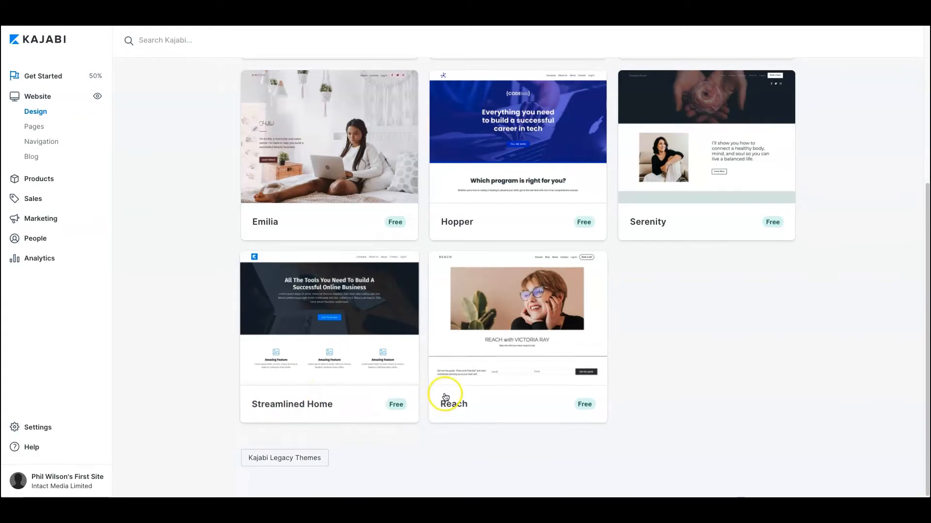
scroll(397, 390, "up", 3)
scroll(310, 165, "up", 1)
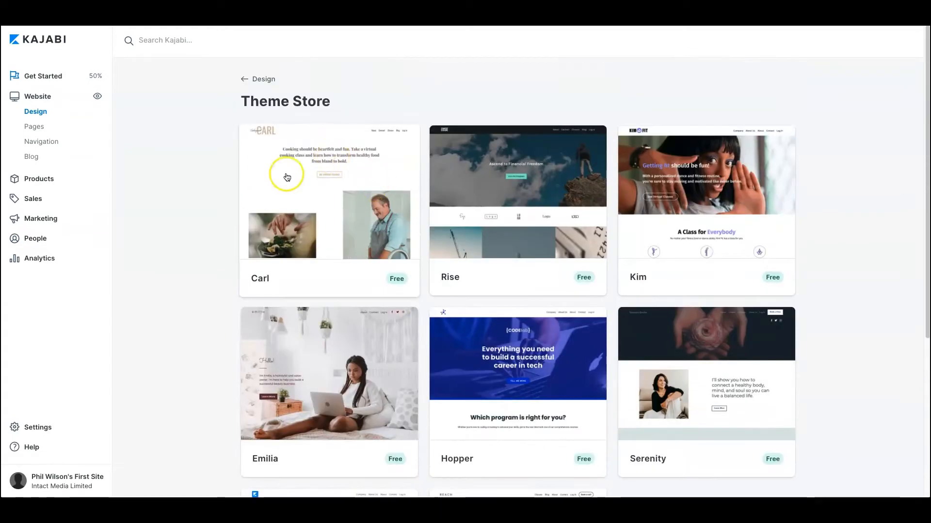
- Return from the Theme Store to the Design page and look over its theme sections
left_click(250, 80)
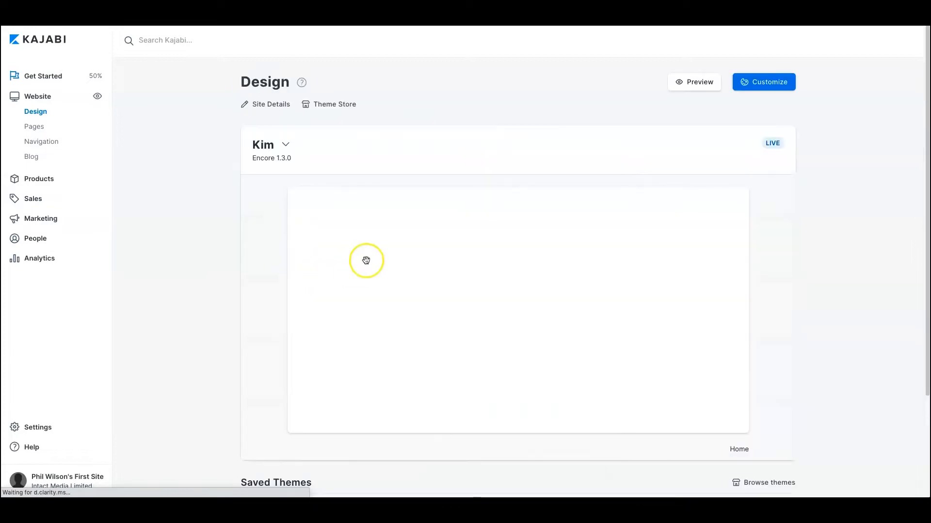
scroll(359, 192, "down", 3)
scroll(367, 203, "up", 3)
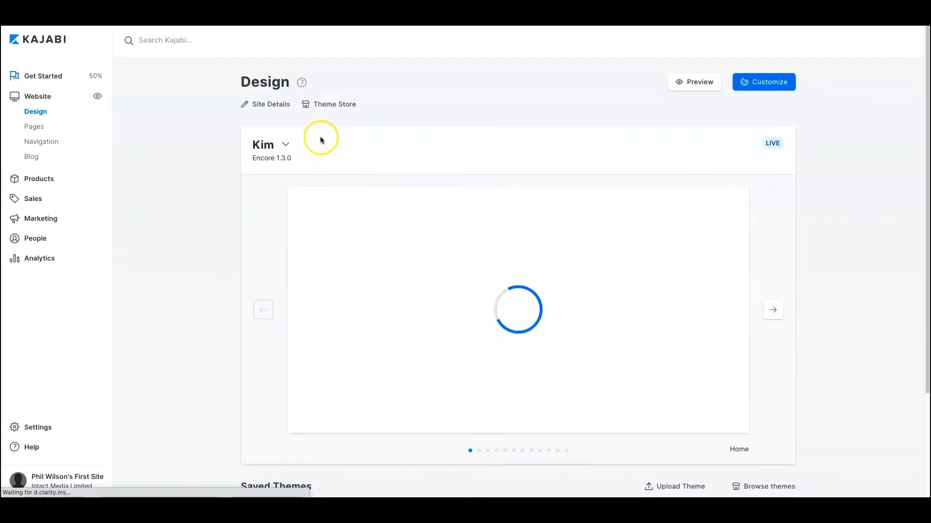
- Open the site details and review the general, homepage, branding, color, SEO and Kajabi branding settings
left_click(265, 105)
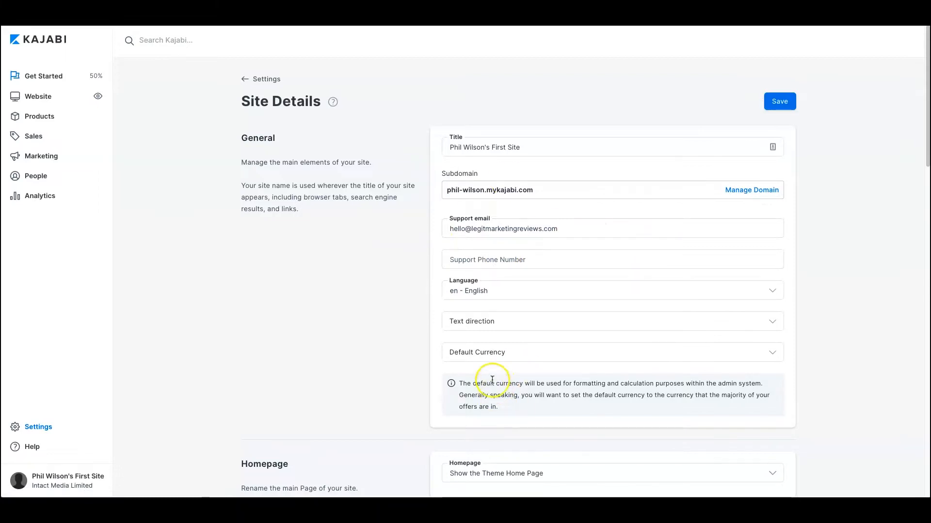
scroll(493, 386, "down", 8)
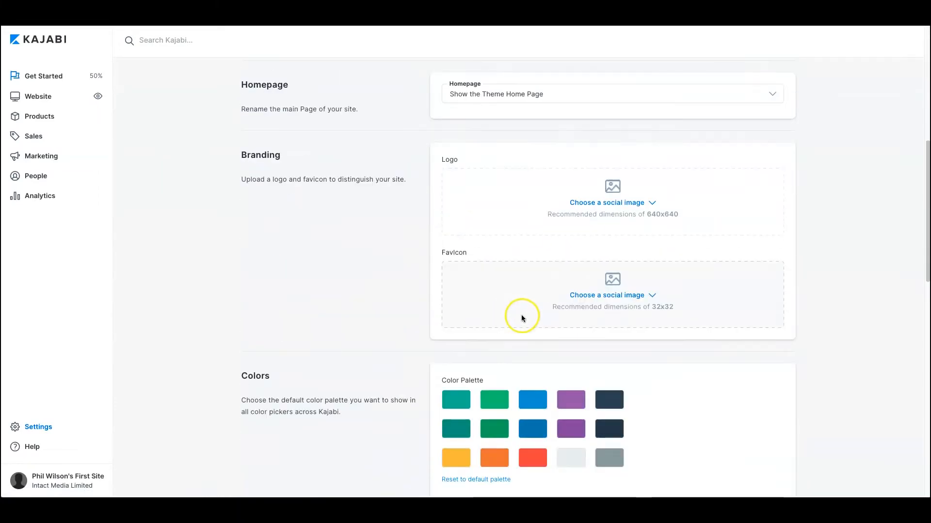
scroll(510, 318, "down", 6)
scroll(549, 322, "down", 8)
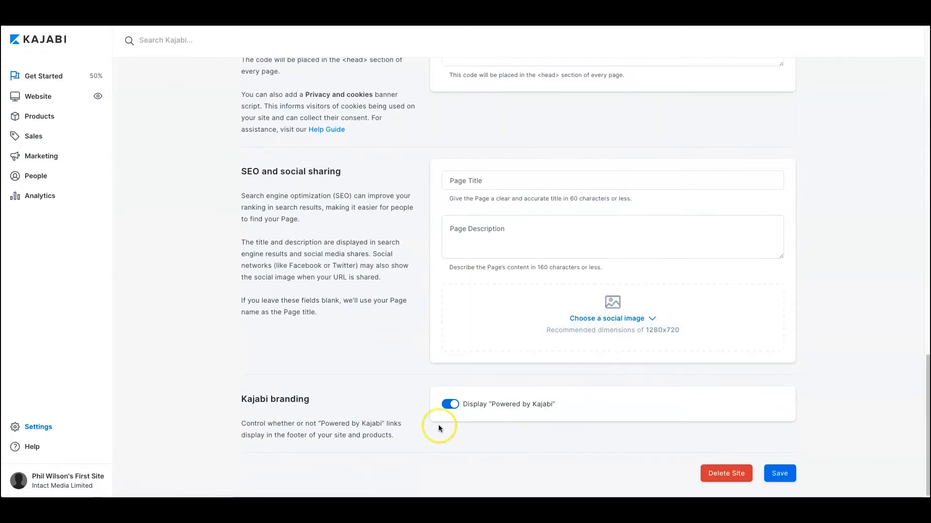
- Turn off the "Powered by Kajabi" display under Kajabi branding and save the site details
left_click_drag(243, 396, 544, 432)
left_click(548, 429)
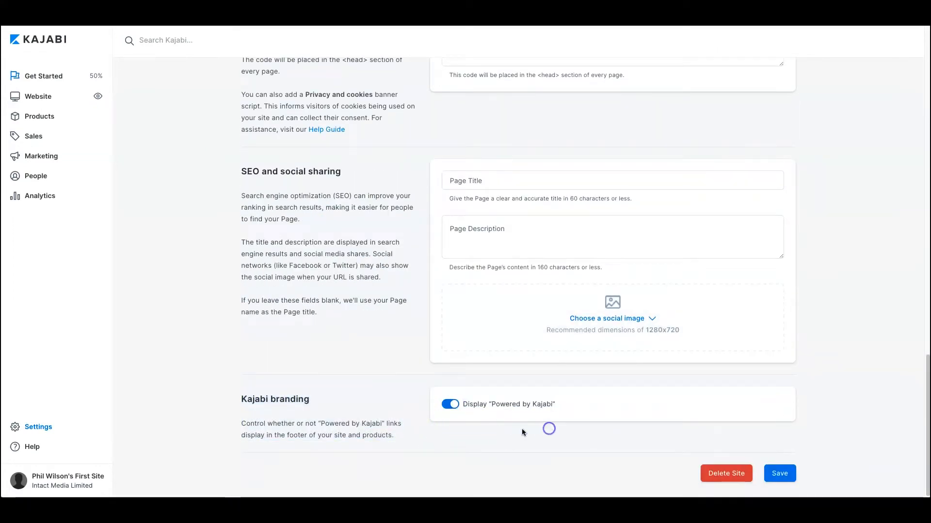
left_click_drag(290, 438, 364, 424)
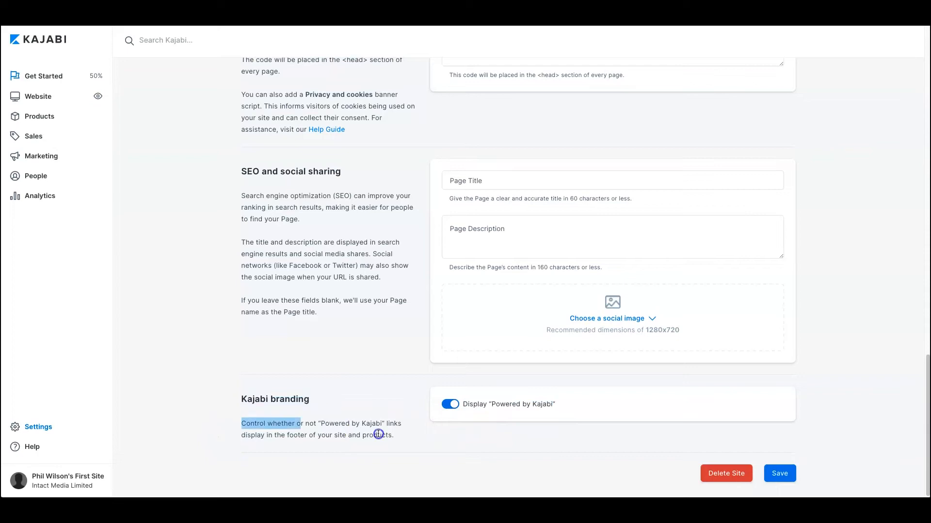
left_click(406, 436)
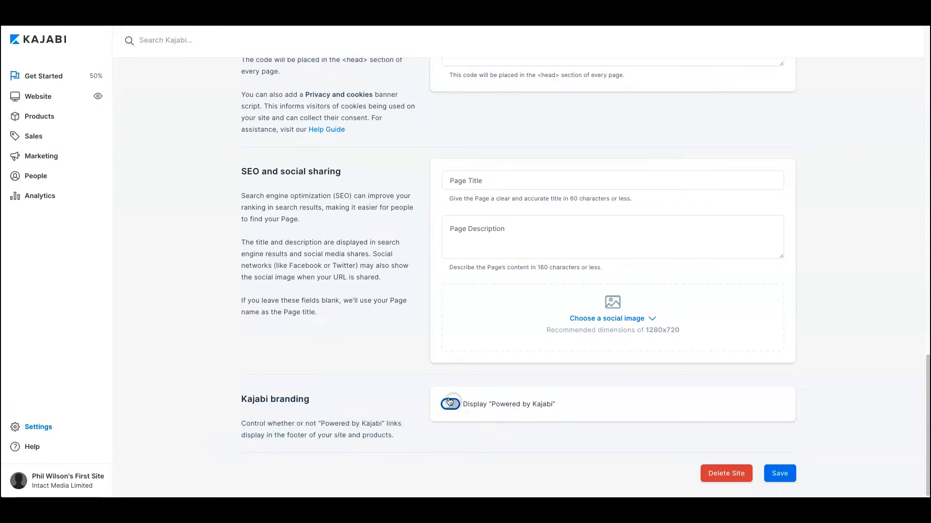
left_click(779, 473)
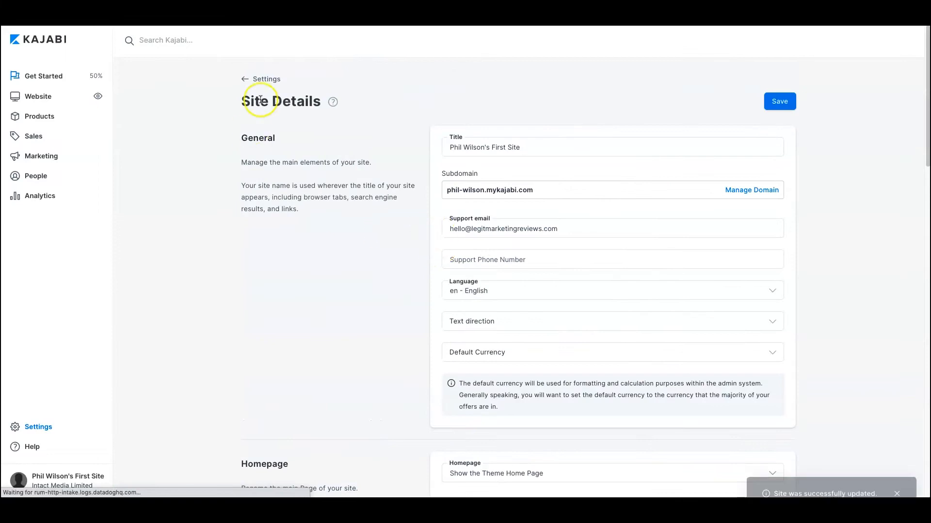
- Return to the website's Design page and open the live Kim theme for customization
left_click(48, 100)
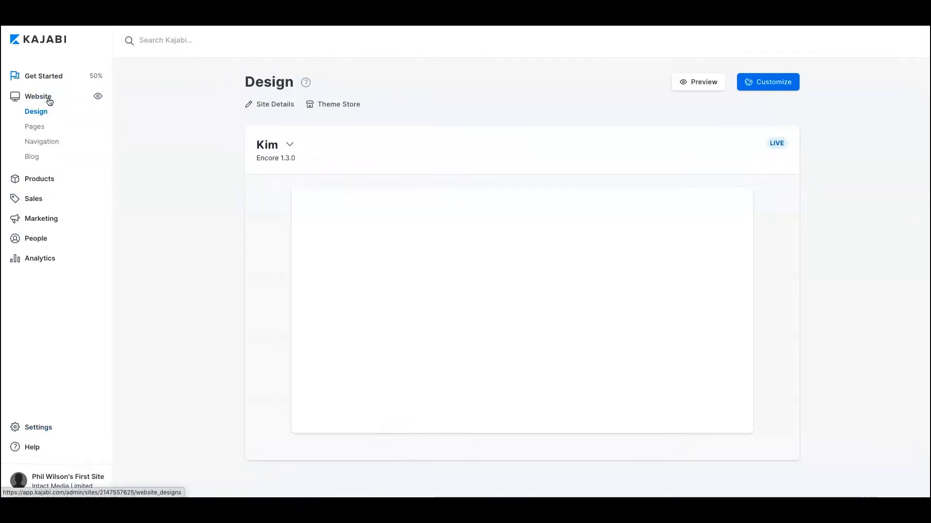
left_click(762, 91)
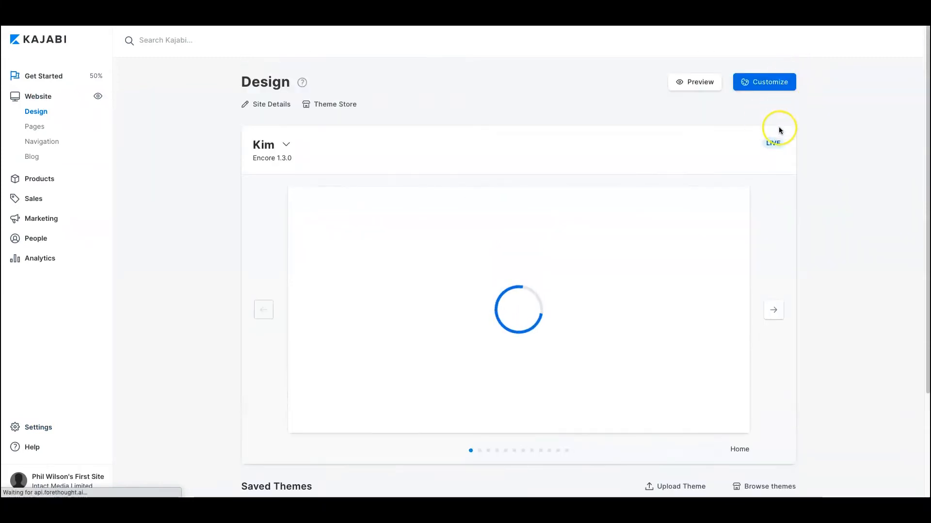
left_click(769, 82)
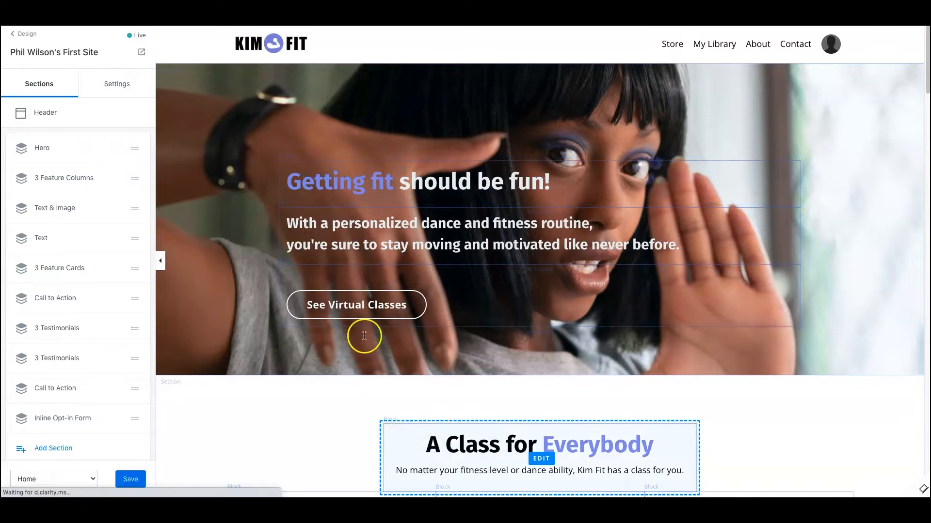
- Look at the theme's sections and general settings, and open the hero's subheading text block for editing
mouse_move(134, 148)
left_mouse_down()
mouse_move(123, 243)
mouse_move(125, 147)
left_mouse_up()
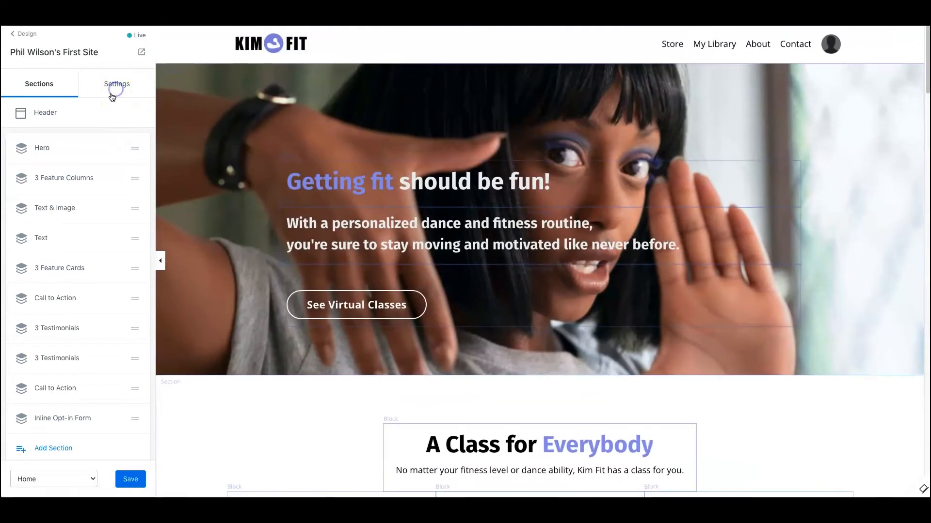
left_click(111, 95)
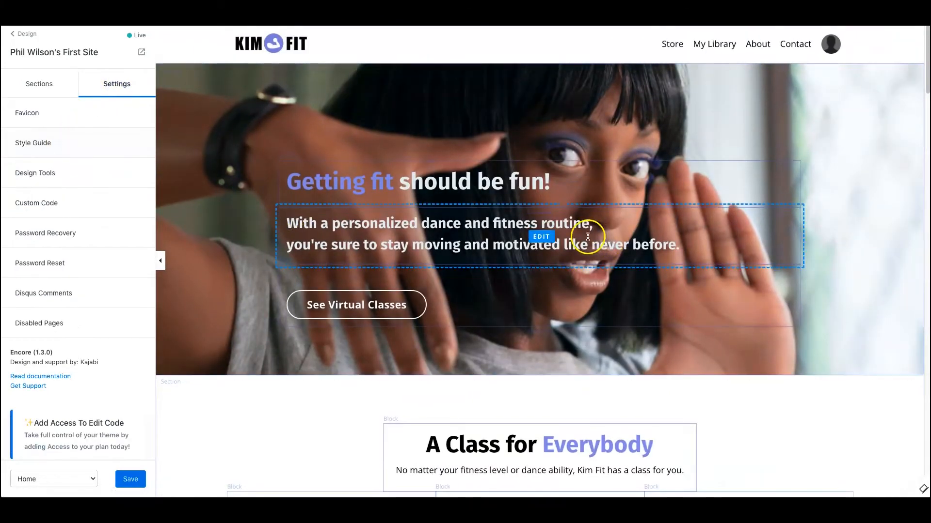
left_click(539, 241)
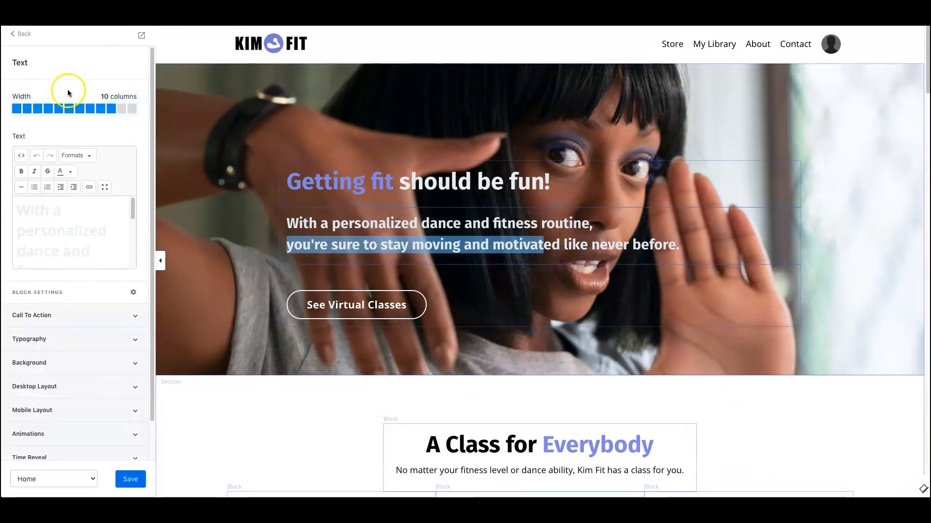
- Try narrower widths for the hero's subheading text block and set it back to 10 columns
left_click(37, 109)
left_click_drag(56, 111, 112, 112)
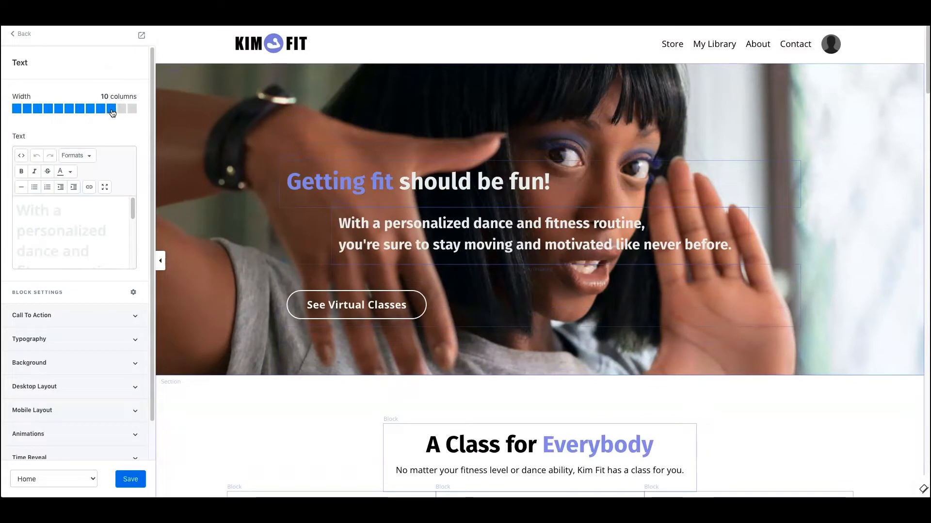
left_click(56, 111)
left_click(111, 109)
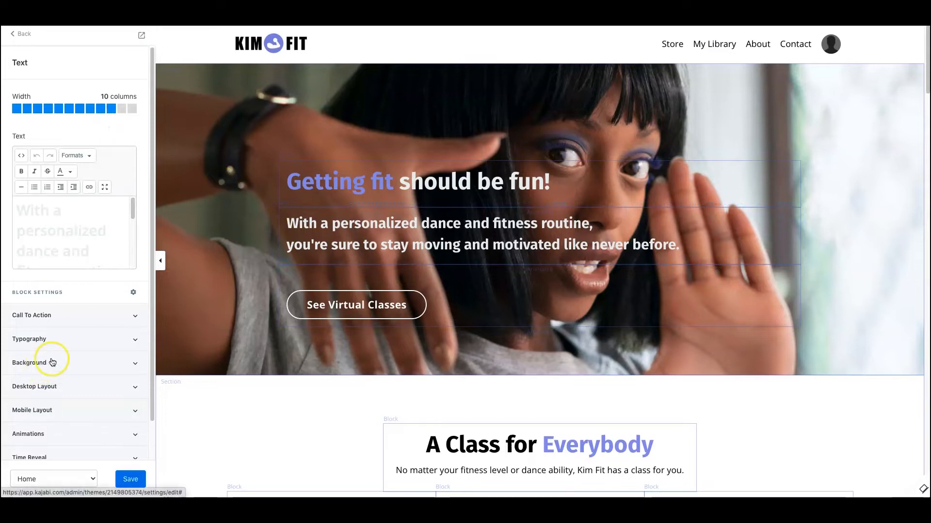
- Examine the text block's Call To Action and Typography settings, and view the class sections further down the home page
left_click(63, 311)
scroll(56, 287, "down", 5)
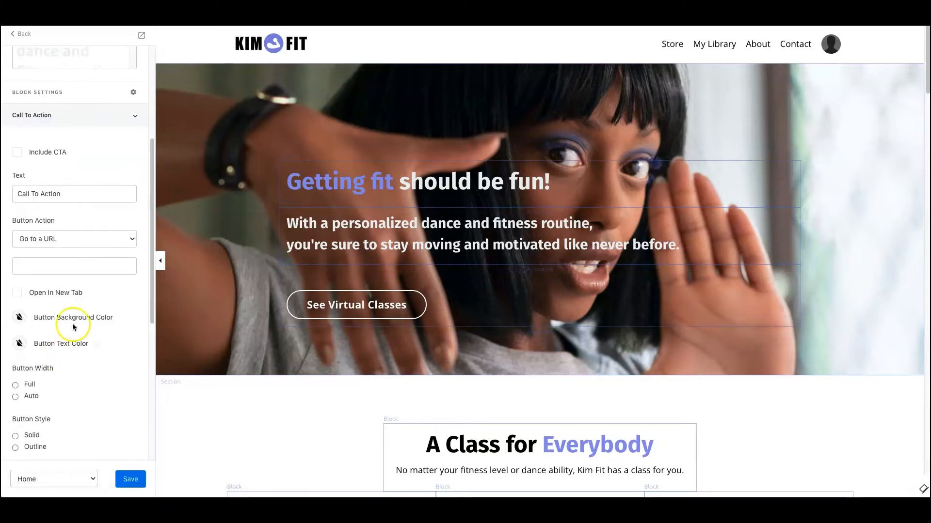
scroll(56, 354, "down", 3)
left_click(64, 350)
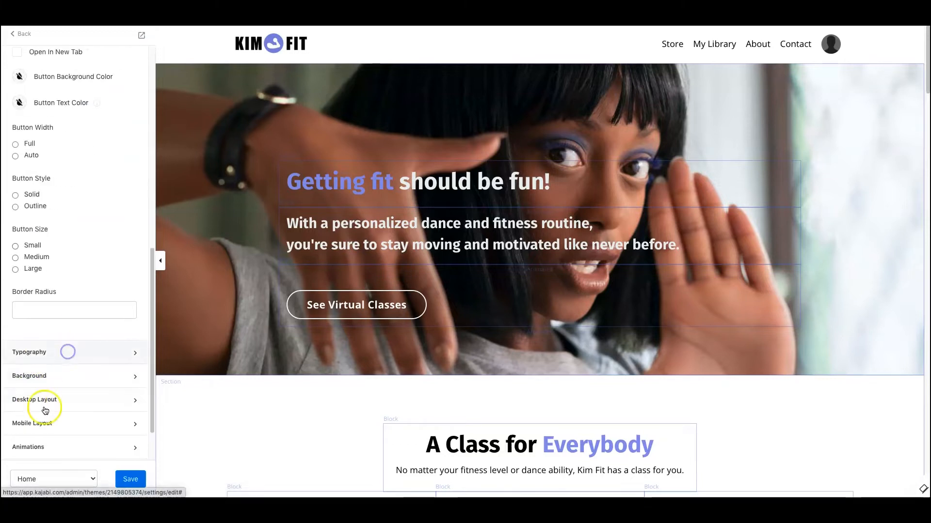
scroll(384, 370, "down", 5)
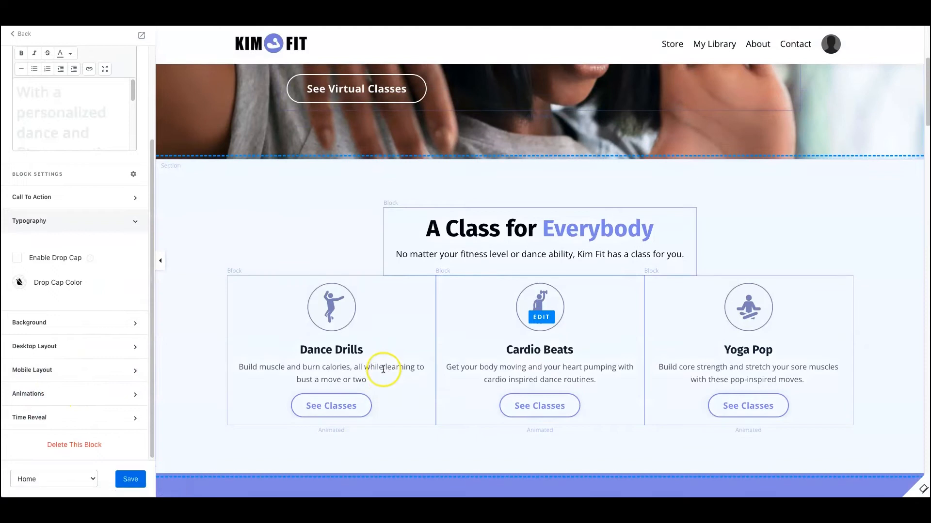
scroll(252, 204, "down", 3)
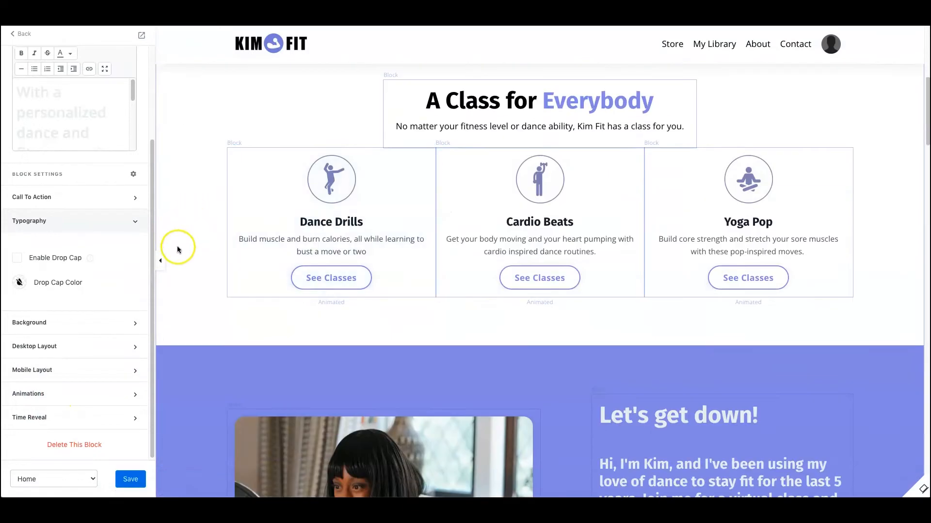
- Examine the hero text block's Time Reveal settings, including the event selection and offset options
scroll(114, 387, "up", 1)
left_click(74, 435)
scroll(58, 405, "down", 3)
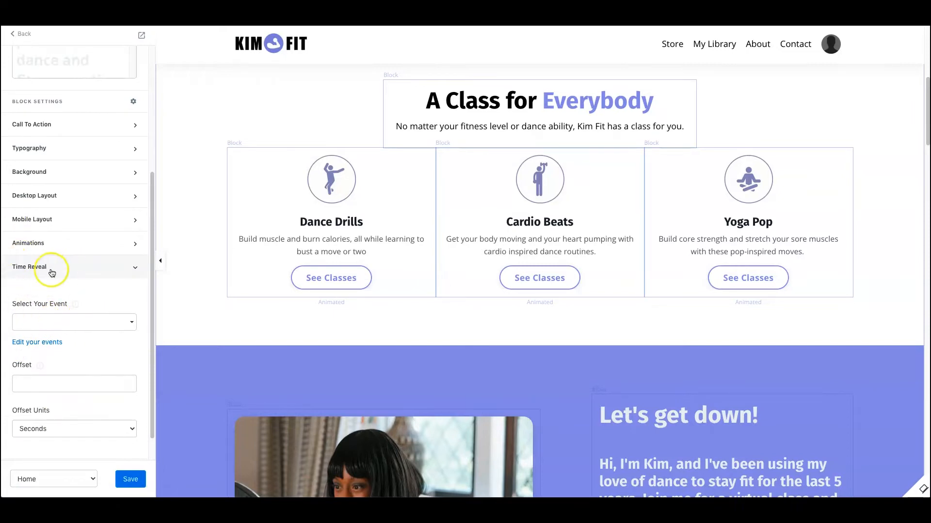
left_click(48, 318)
left_click(57, 317)
scroll(339, 323, "down", 5)
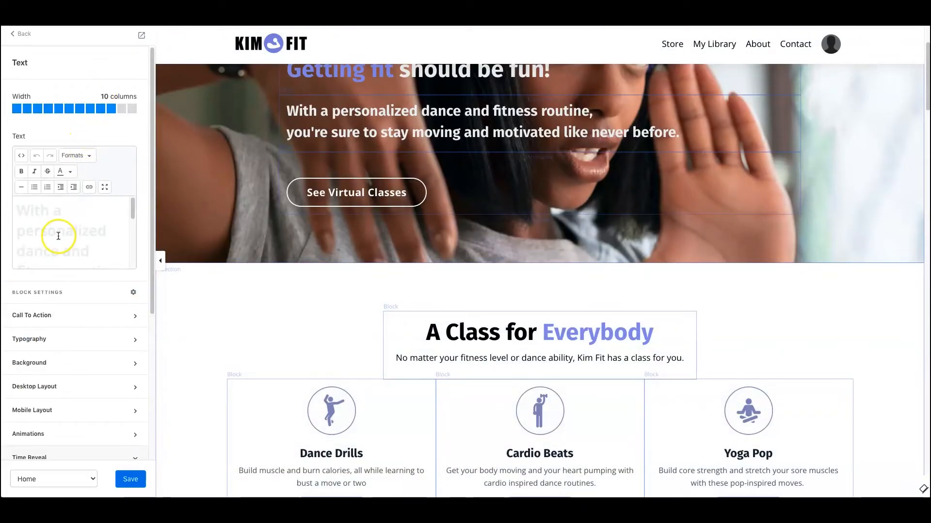
- Exit the text block and hero section, and leave the theme customizer for the Design page without saving changes
left_click(24, 35)
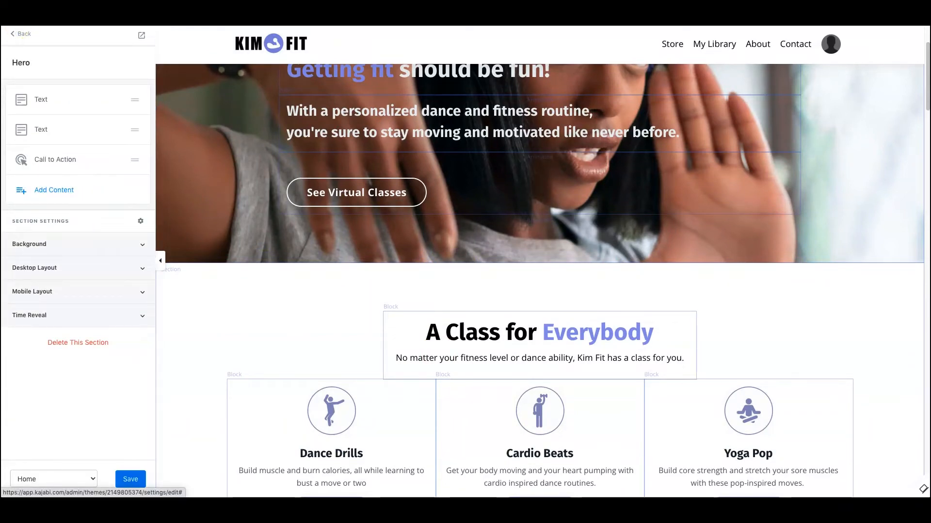
left_click(21, 34)
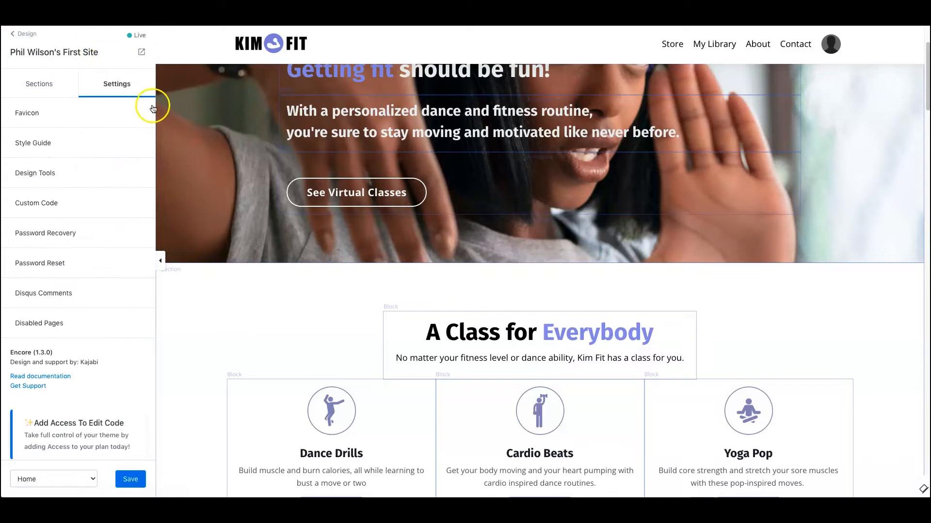
scroll(164, 225, "up", 3)
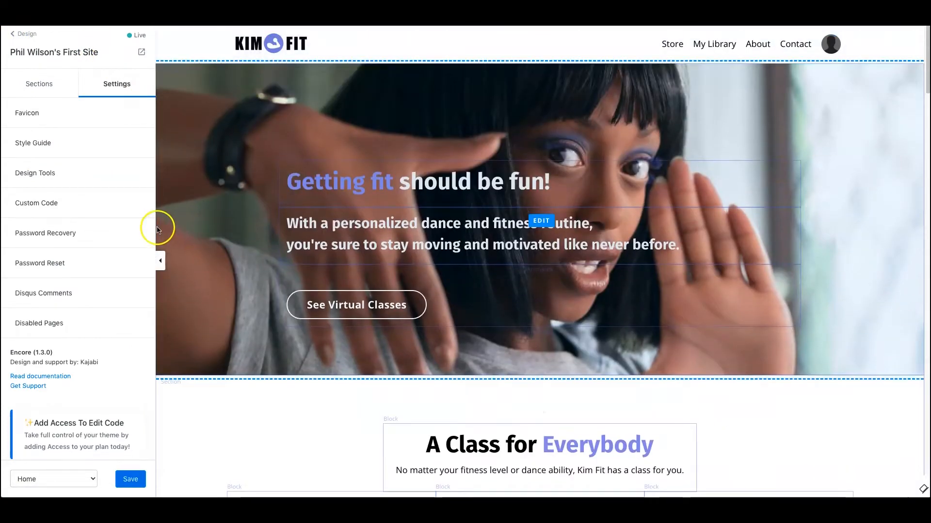
left_click(27, 34)
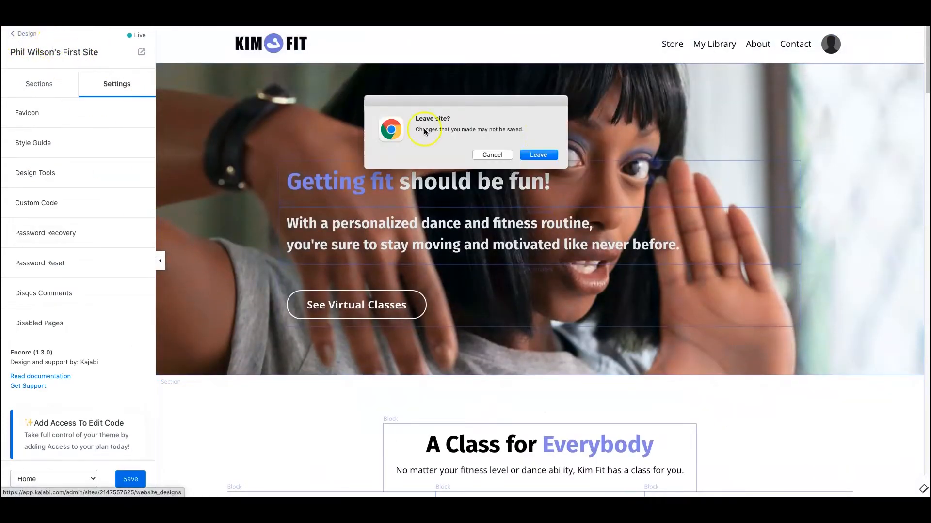
left_click(538, 155)
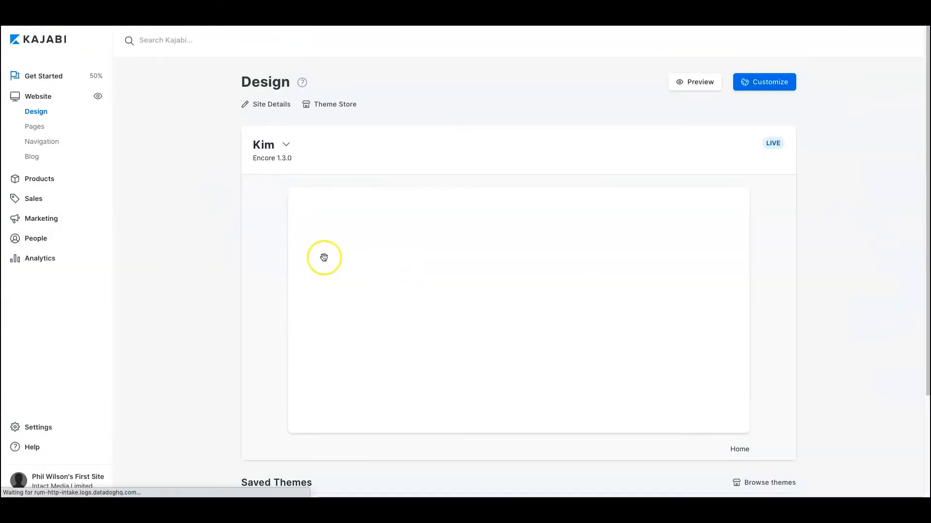
- Open the website's Pages list and look through the website pages, from Store to Blog Post
left_click(38, 128)
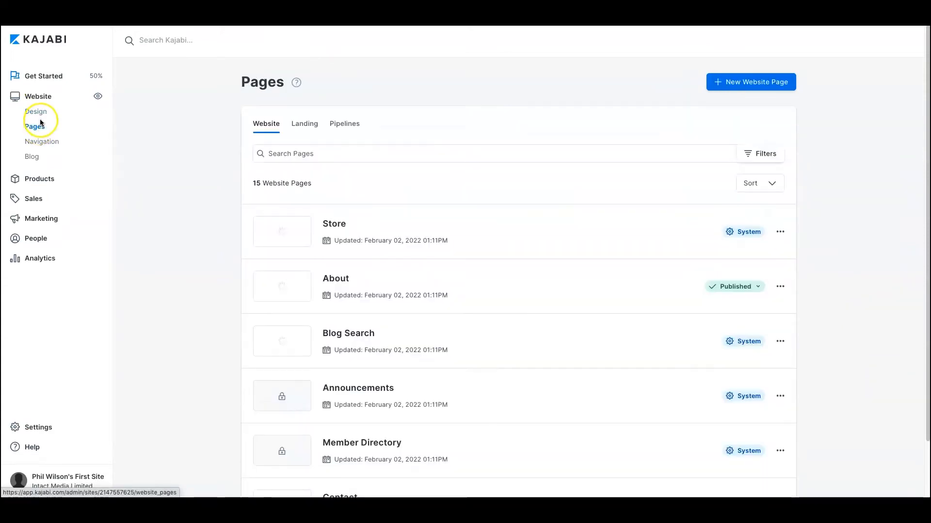
scroll(703, 334, "down", 10)
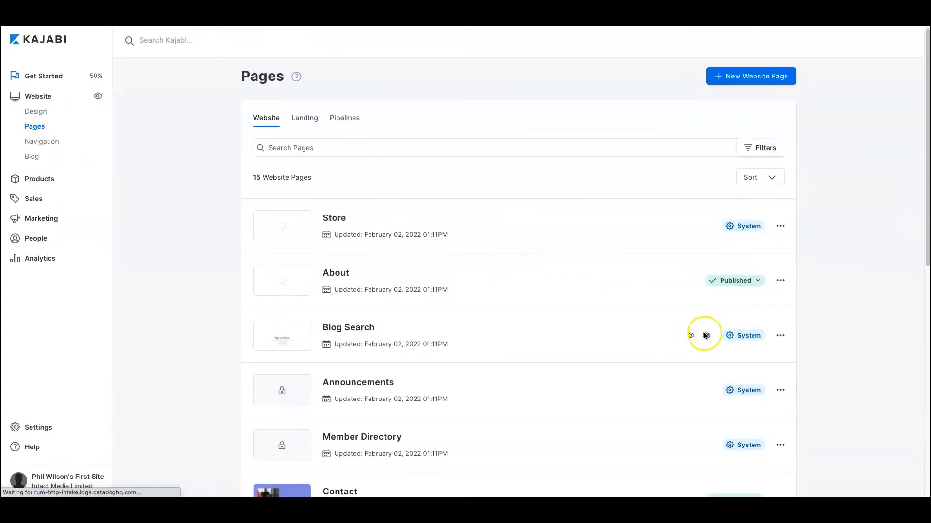
scroll(703, 334, "up", 4)
scroll(703, 334, "down", 4)
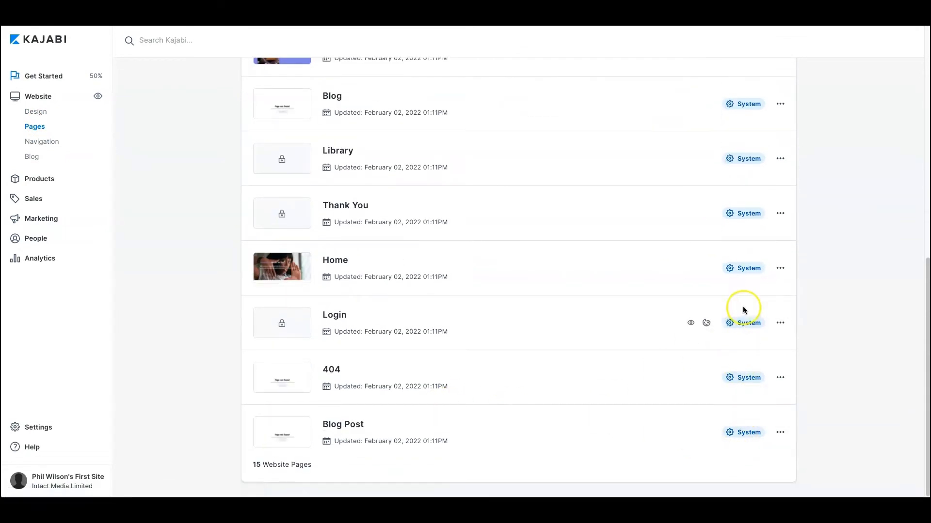
scroll(727, 281, "up", 2)
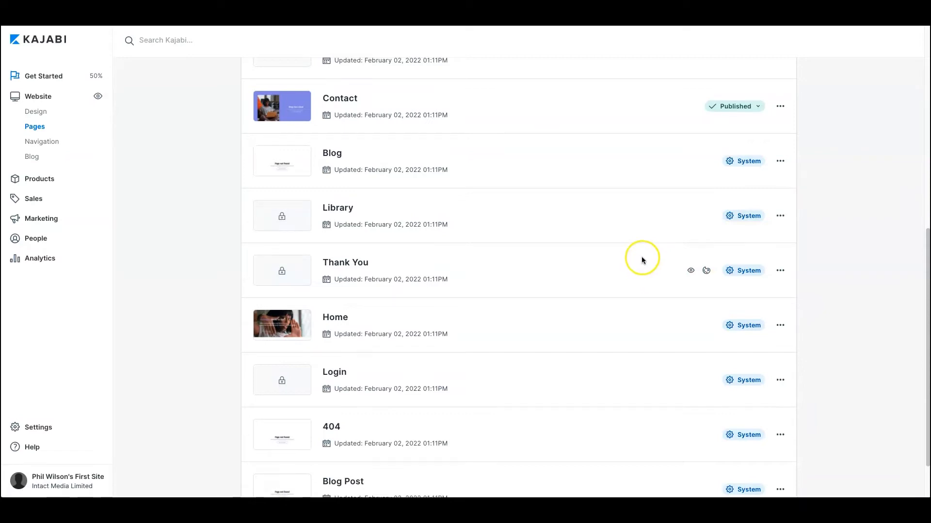
scroll(642, 255, "up", 10)
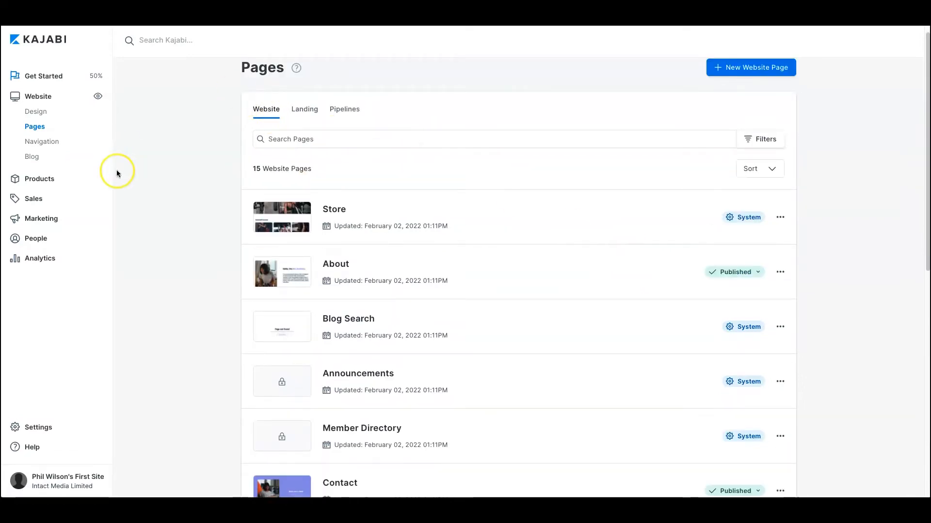
scroll(601, 374, "down", 2)
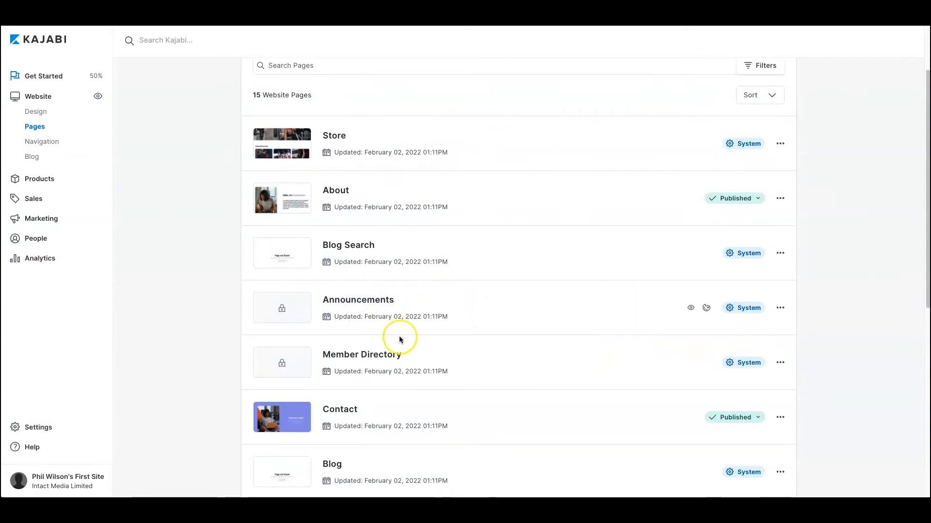
scroll(358, 289, "down", 3)
scroll(388, 333, "down", 1)
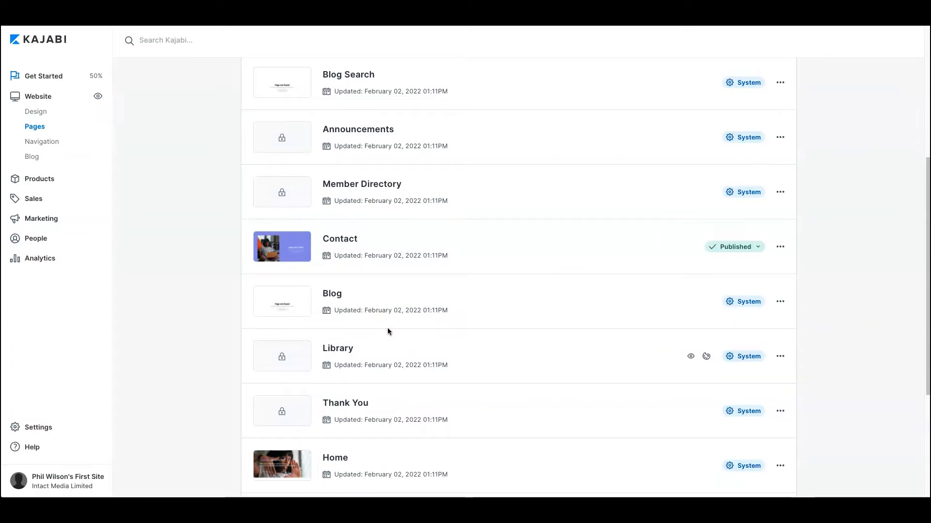
scroll(387, 328, "up", 5)
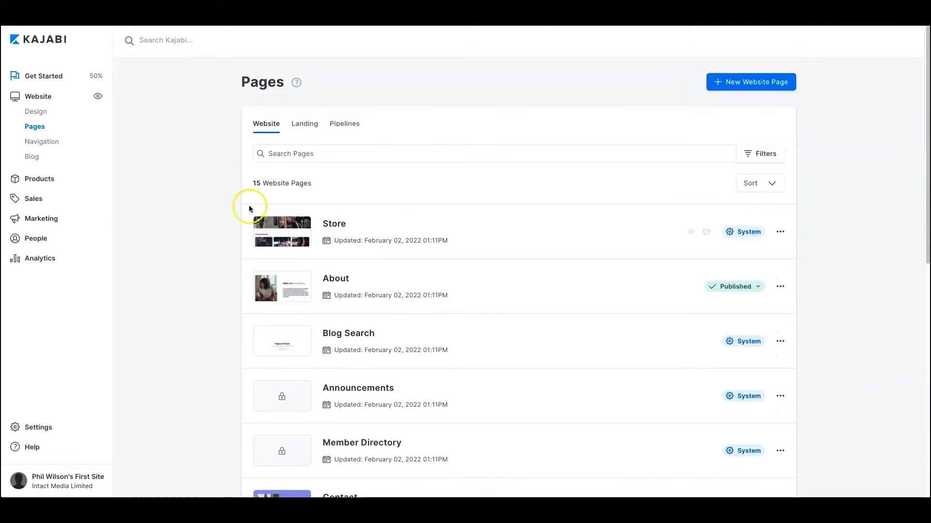
- Start a new landing page from the Landing pages list and browse the template categories from Blank to Policies
left_click(297, 130)
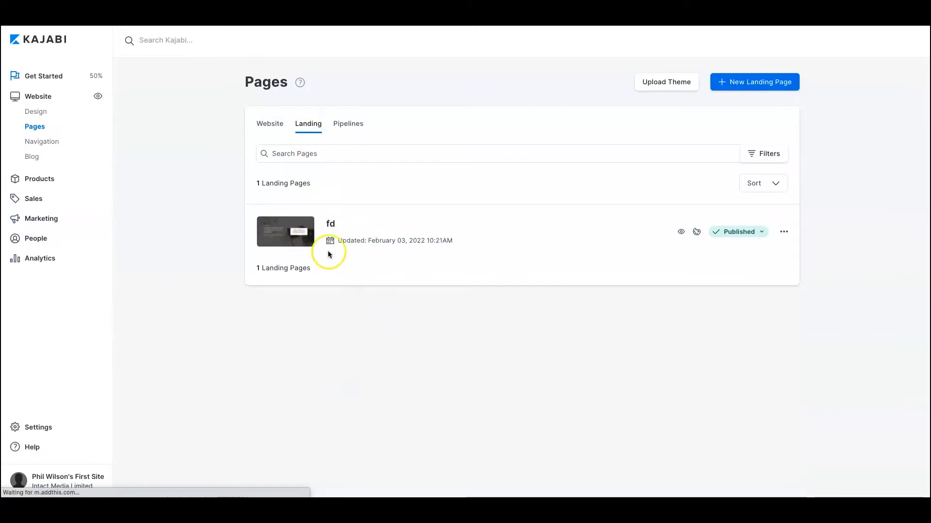
left_click(762, 82)
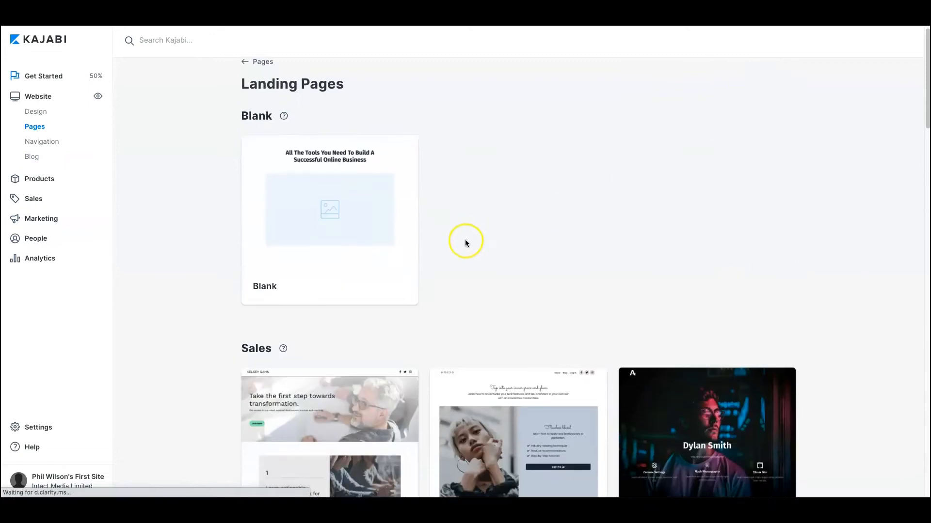
scroll(464, 240, "down", 3)
scroll(421, 228, "up", 3)
scroll(321, 199, "down", 3)
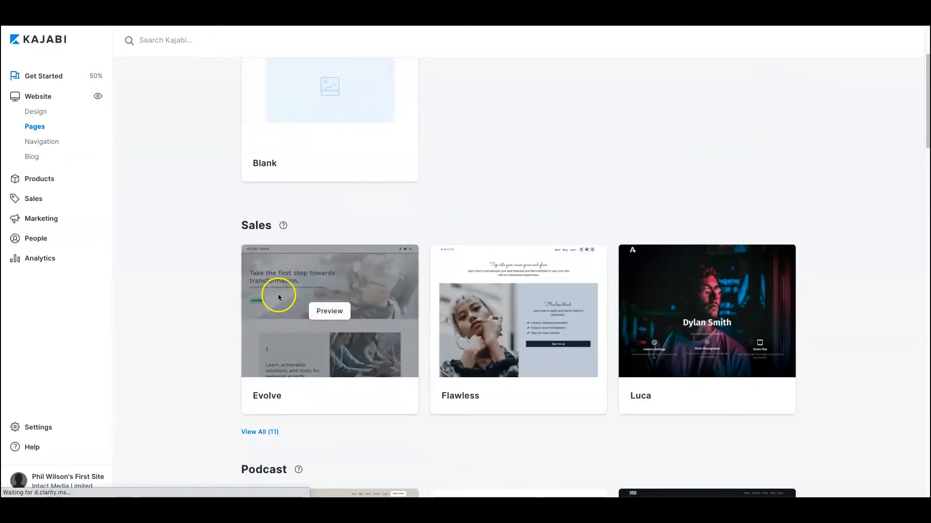
scroll(533, 324, "down", 5)
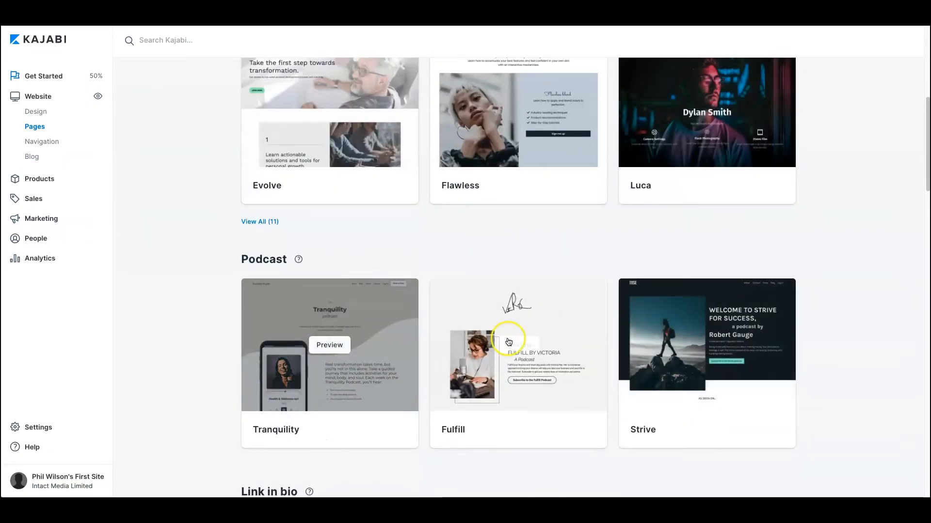
scroll(582, 329, "down", 6)
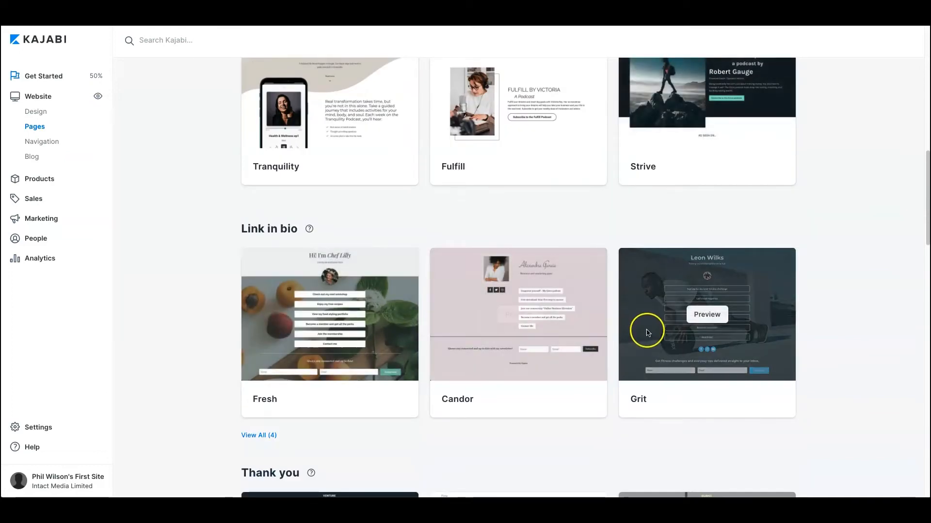
scroll(455, 336, "down", 5)
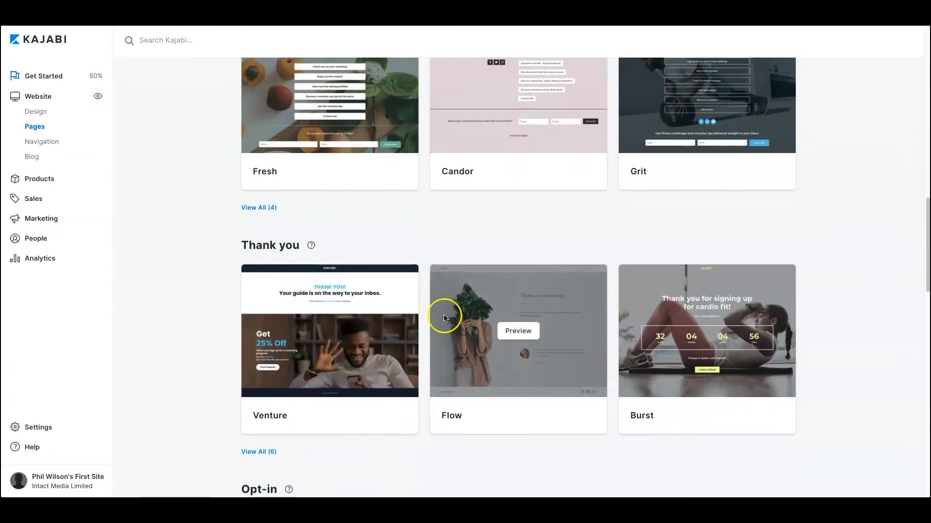
scroll(654, 363, "down", 10)
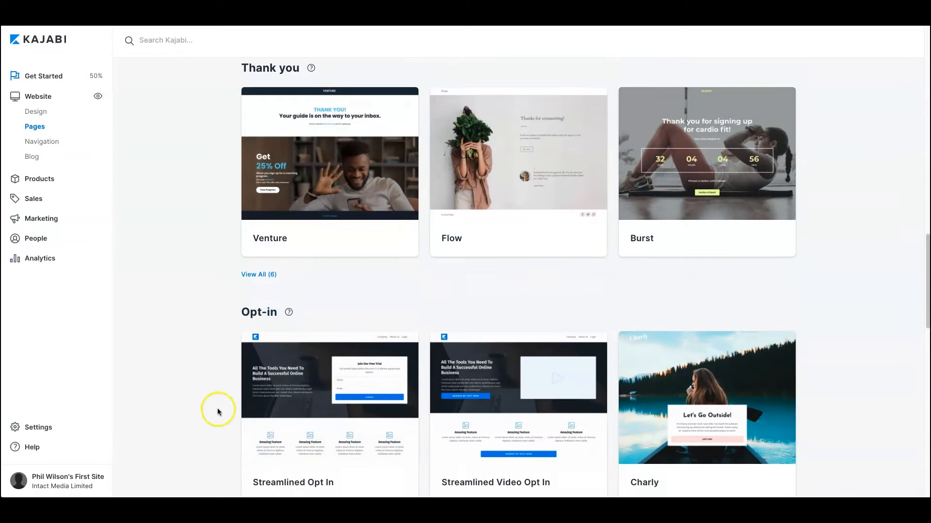
scroll(377, 396, "down", 11)
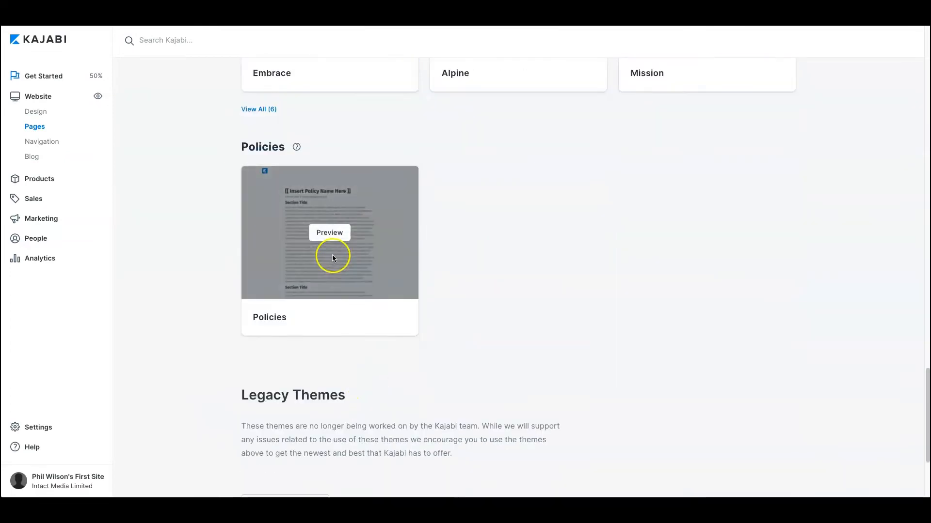
scroll(556, 307, "up", 20)
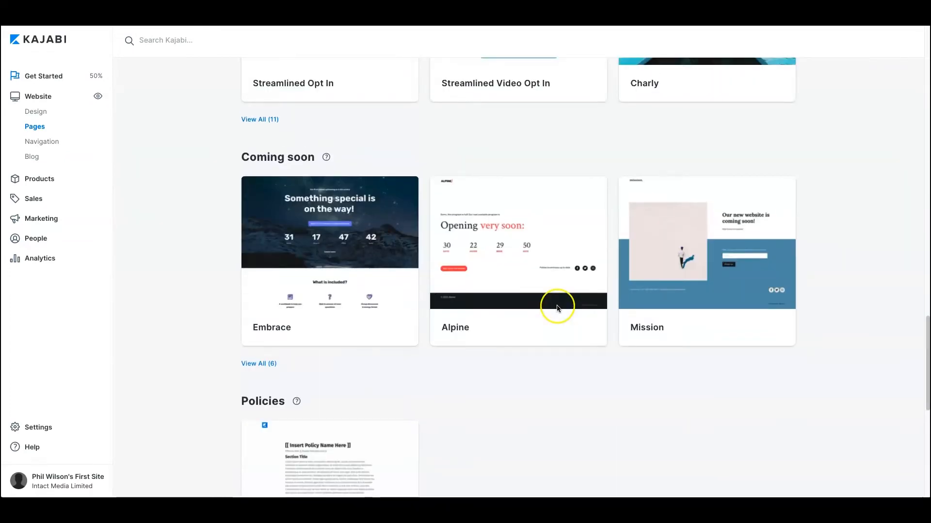
scroll(555, 307, "up", 10)
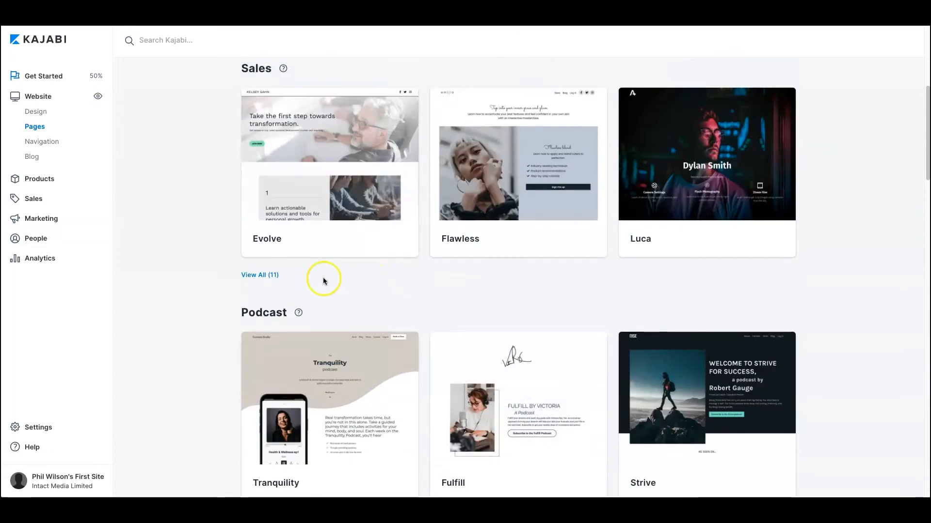
- Show all Sales landing page templates and look through them along with the Podcast and Link in bio templates
left_click(251, 275)
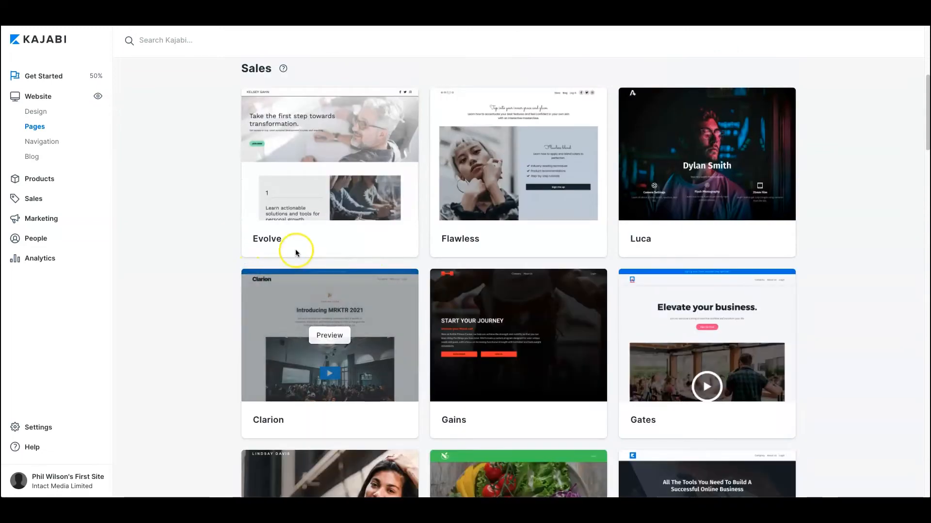
scroll(310, 267, "down", 3)
scroll(461, 315, "down", 3)
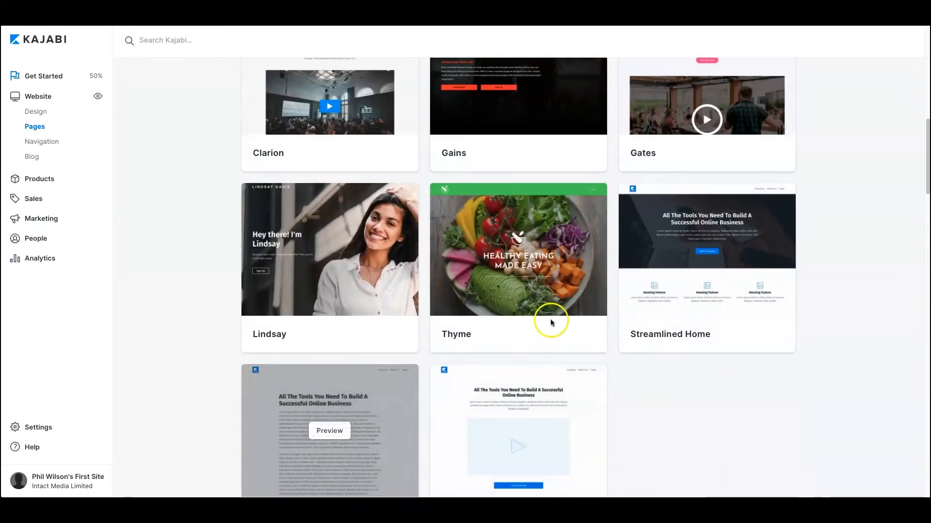
scroll(552, 320, "up", 7)
scroll(582, 317, "up", 5)
scroll(621, 316, "down", 20)
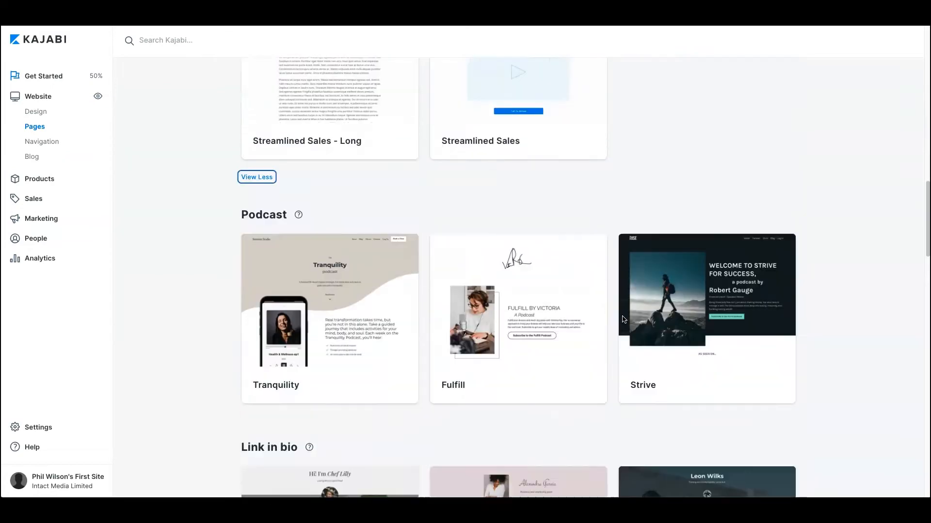
scroll(615, 326, "down", 1)
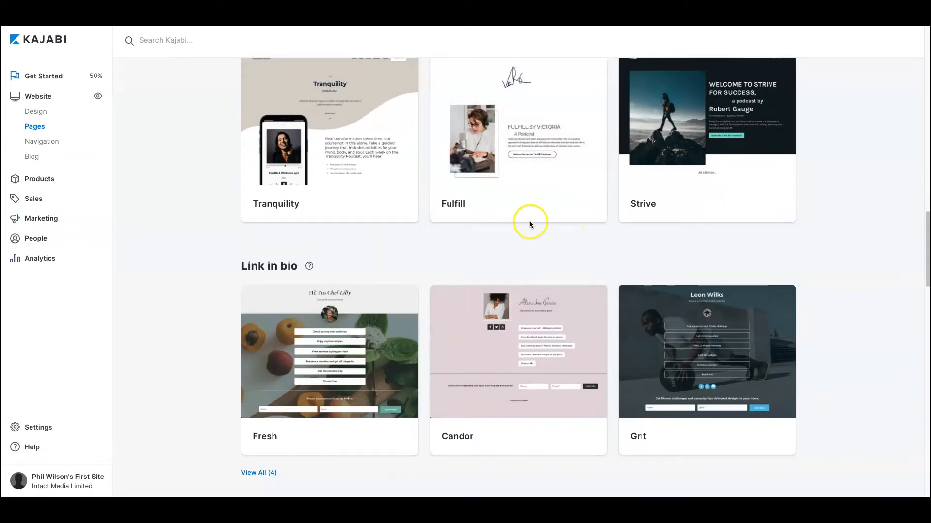
scroll(514, 224, "down", 1)
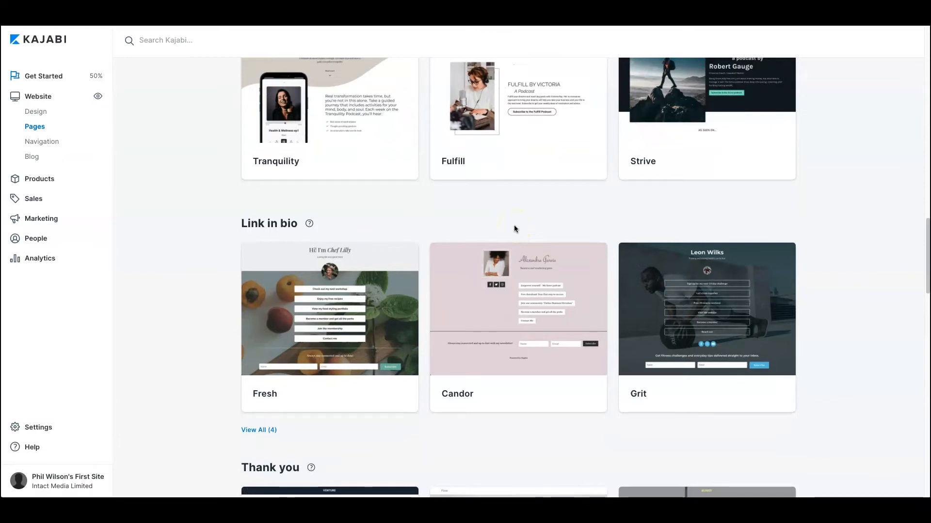
scroll(356, 108, "up", 15)
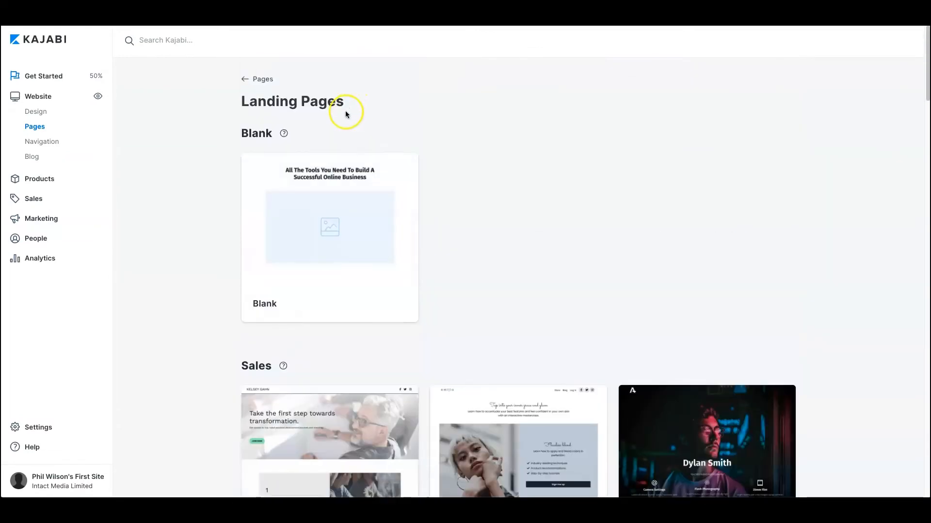
- Return to Pages, view the Pipelines pages, and open the blueprint choices for a new pipeline
left_click(260, 80)
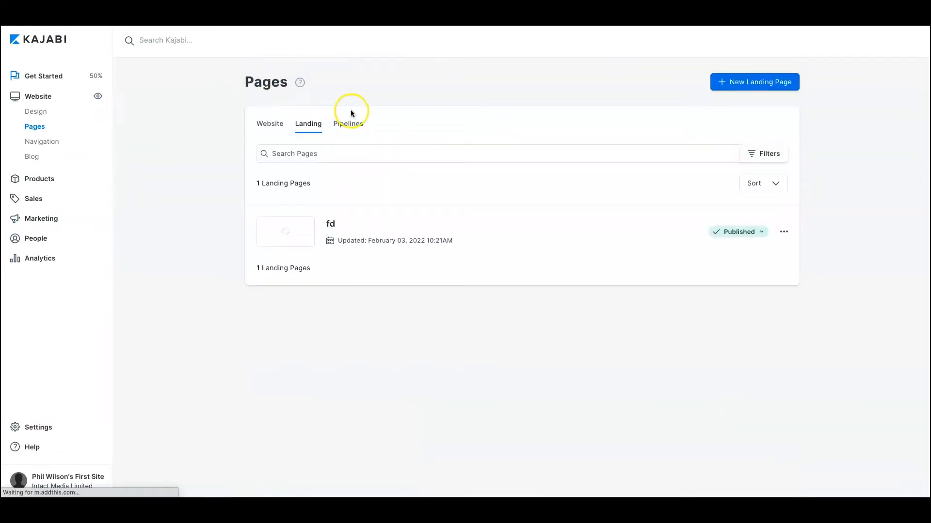
left_click(353, 127)
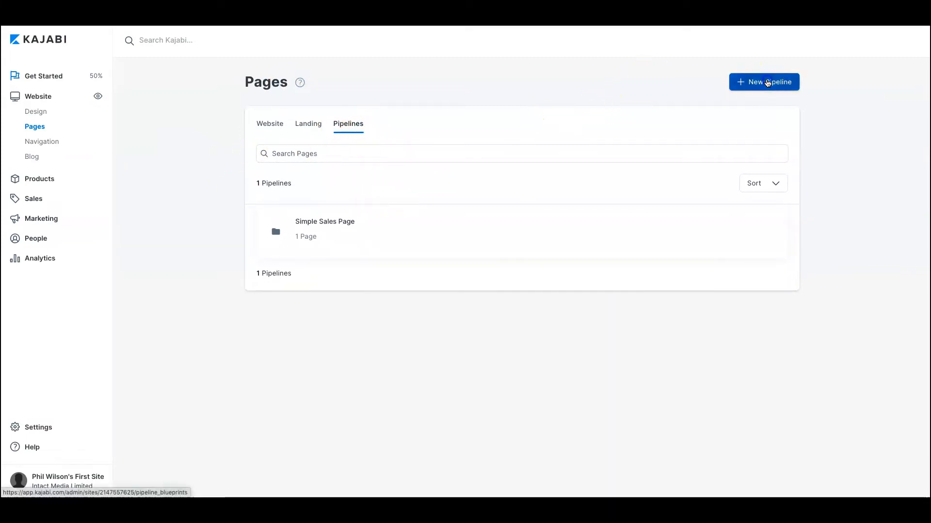
left_click(766, 82)
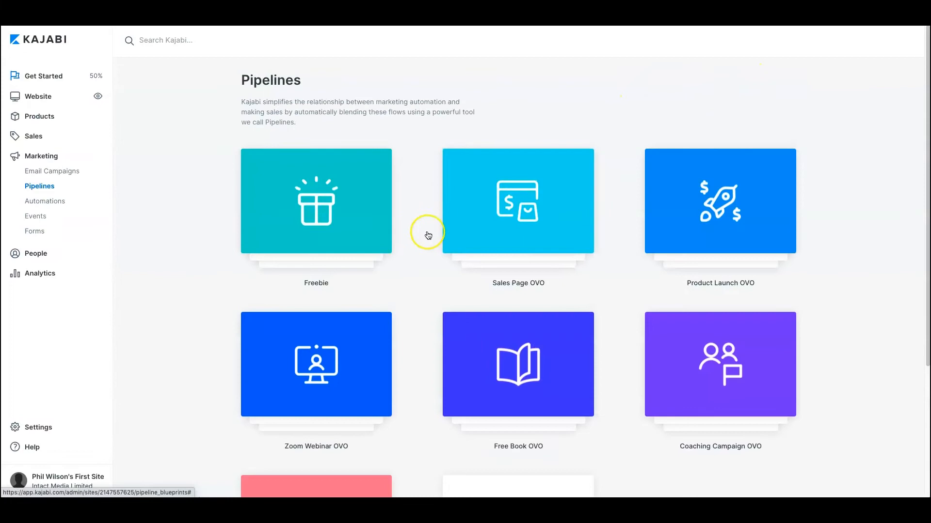
scroll(698, 226, "down", 1)
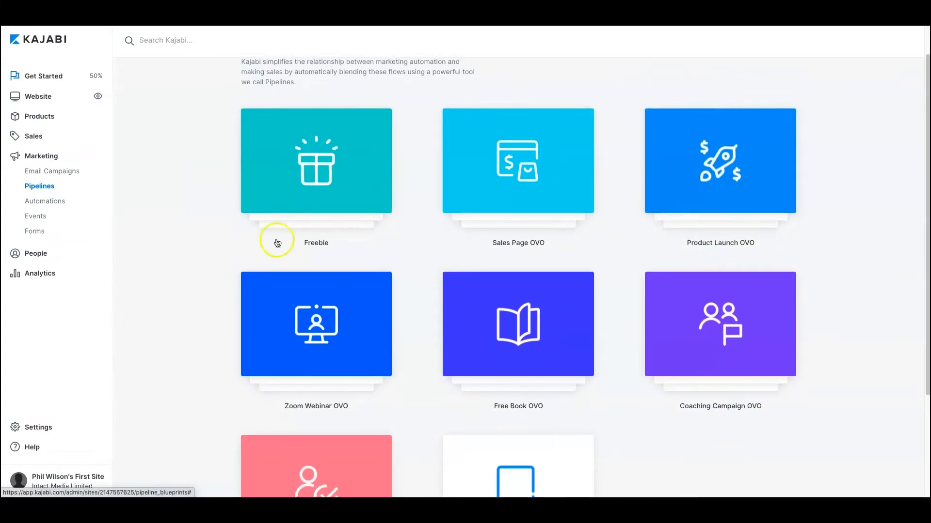
- Look through the pipeline blueprints, from Freebie and Product Launch OVO to Simple Sales Page and Blank
scroll(621, 199, "down", 1)
scroll(621, 199, "down", 2)
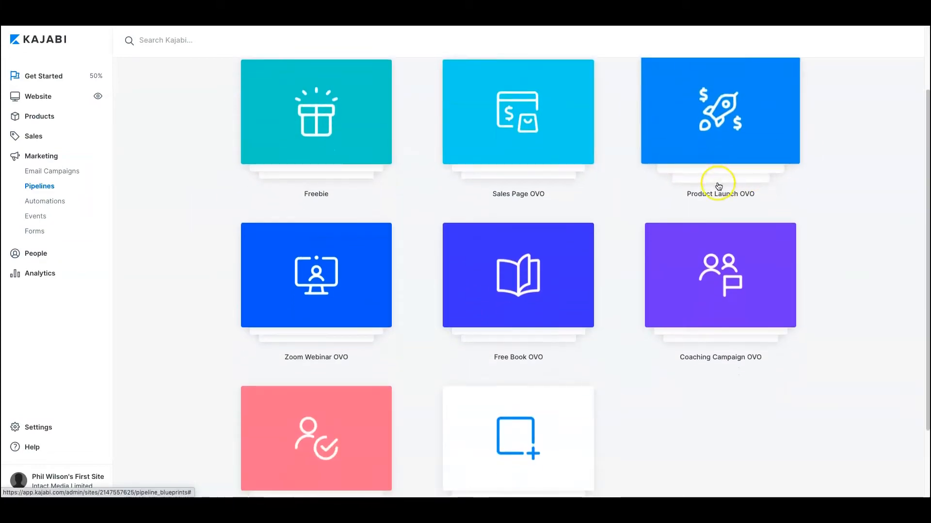
scroll(482, 286, "down", 1)
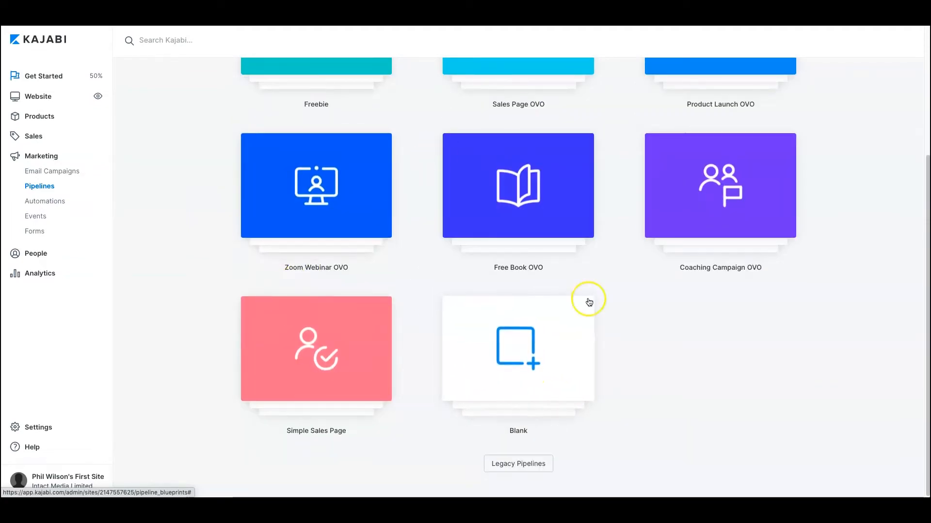
scroll(448, 317, "up", 3)
scroll(450, 312, "down", 2)
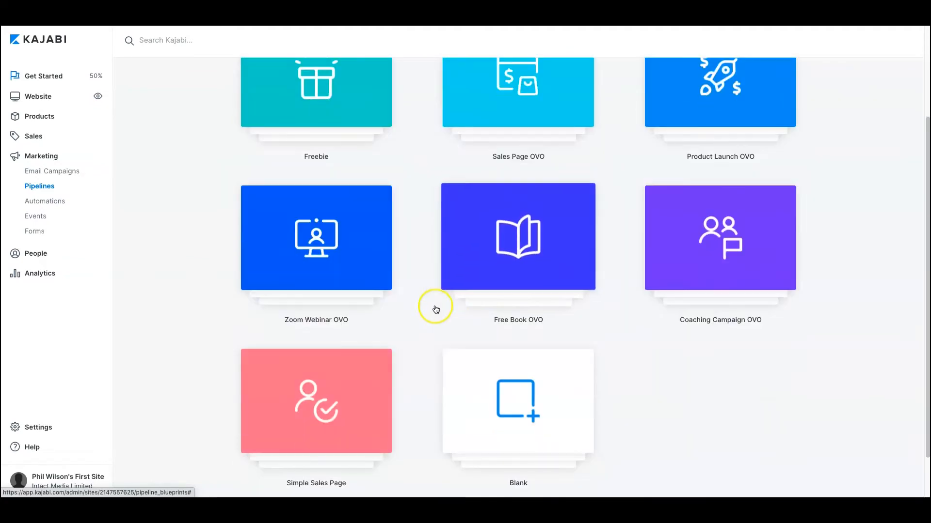
scroll(281, 261, "down", 1)
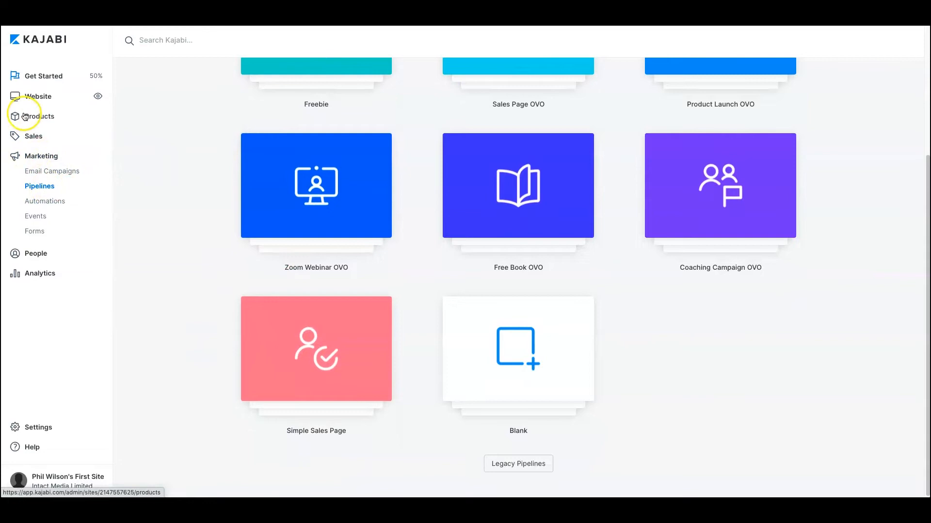
scroll(170, 216, "up", 4)
- Open the Products list and view the blueprint choices for creating a new product
left_click(50, 108)
left_click(44, 117)
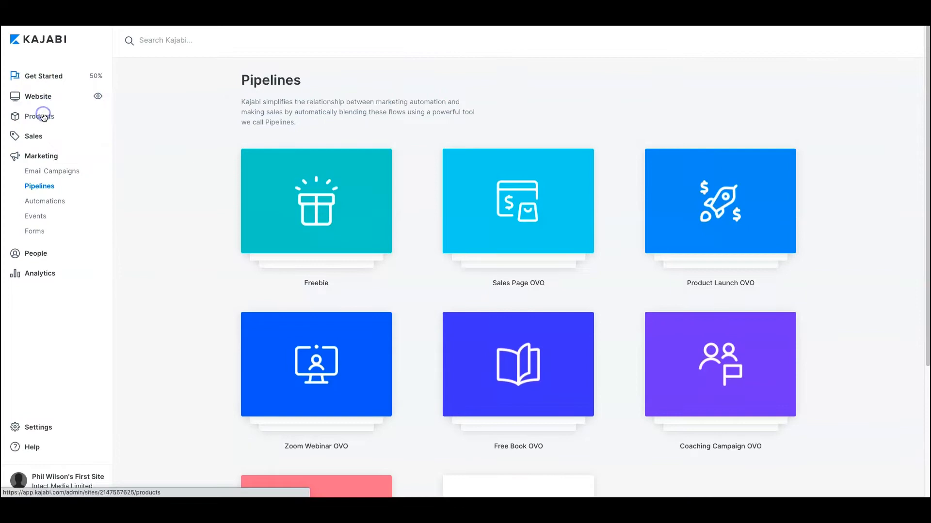
left_click(87, 150)
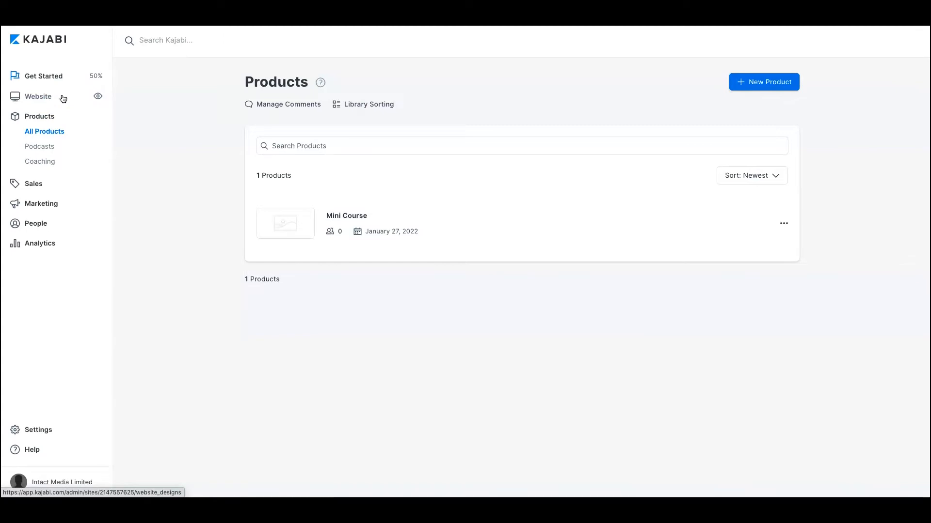
left_click(44, 115)
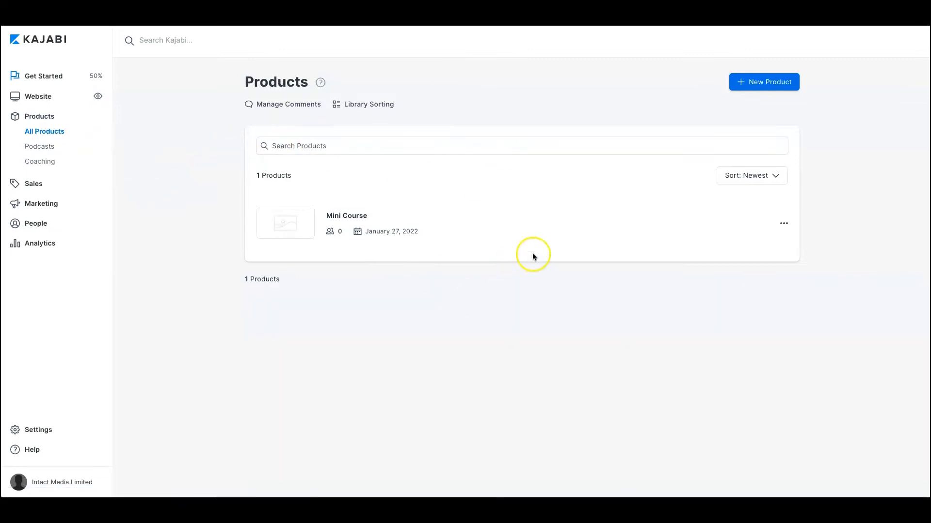
left_click(744, 86)
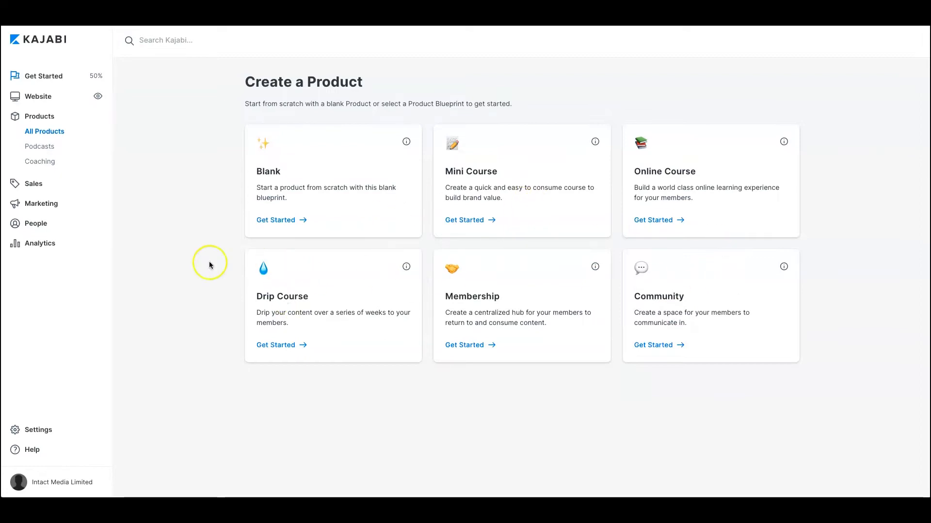
- Return to the Products list, open the Mini Course, and preview its course page
left_click(42, 117)
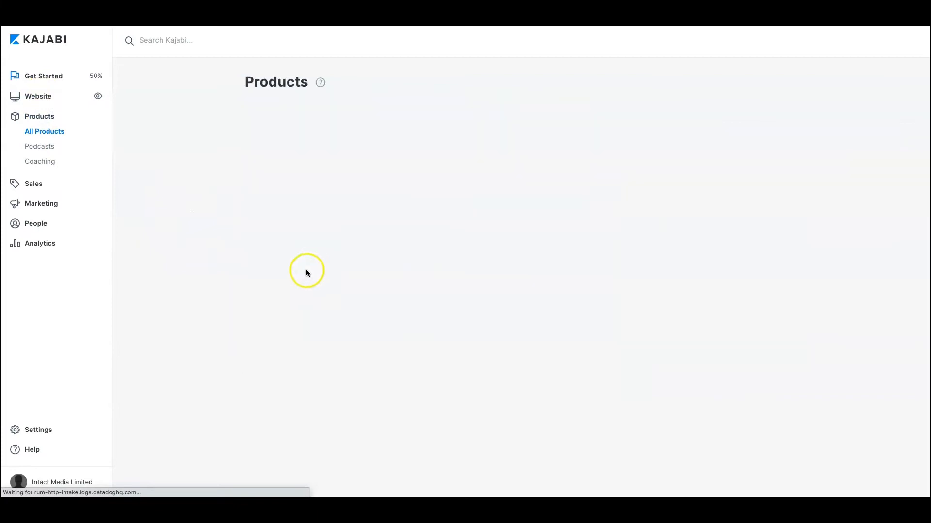
left_click(306, 231)
left_click(329, 218)
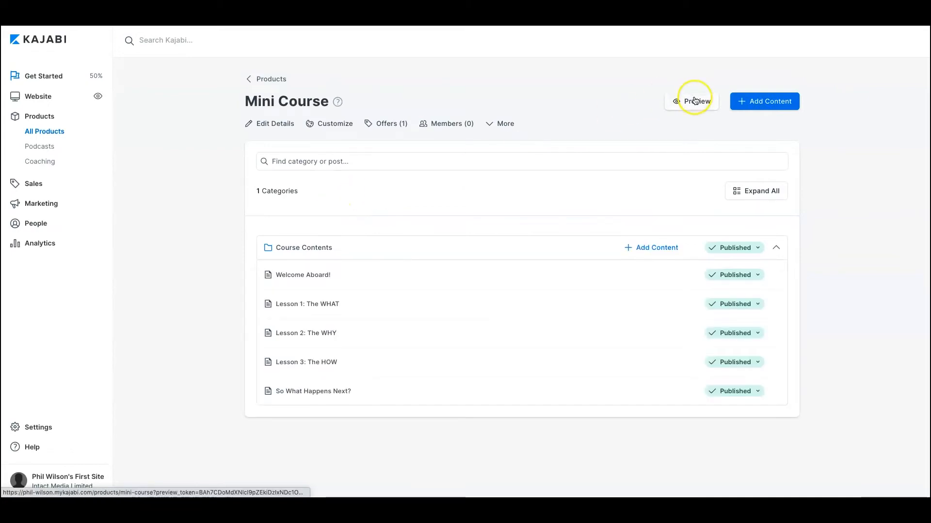
left_click(694, 100)
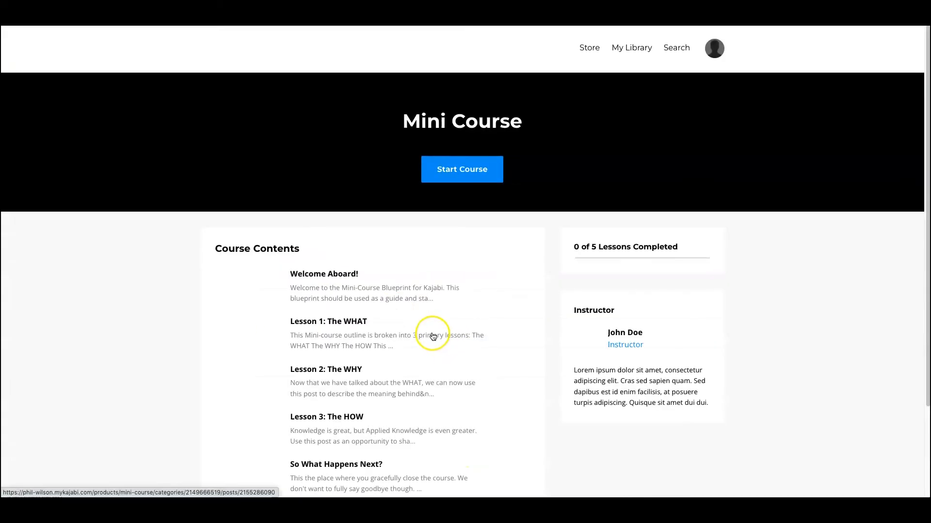
scroll(339, 267, "down", 2)
scroll(203, 201, "up", 2)
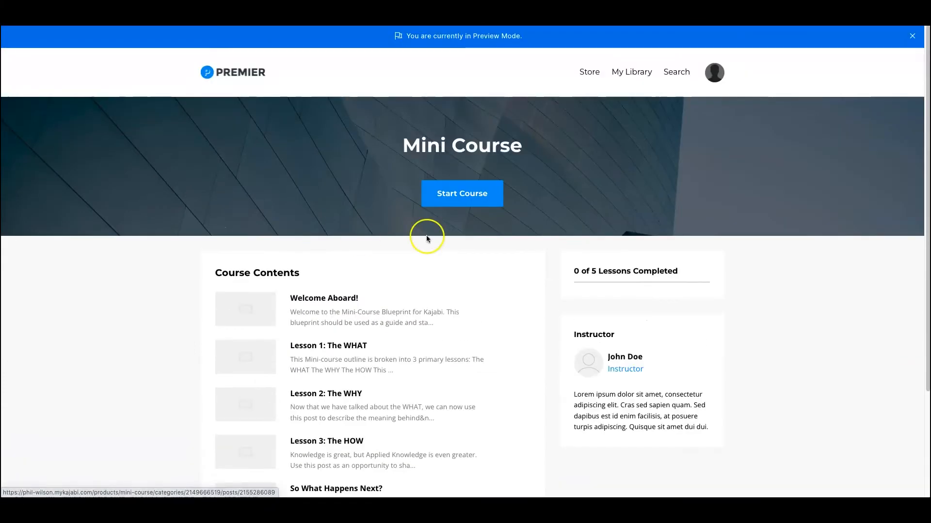
- Start the course in the preview and examine the Welcome Aboard! lesson page from its lesson list to its end
scroll(271, 249, "down", 2)
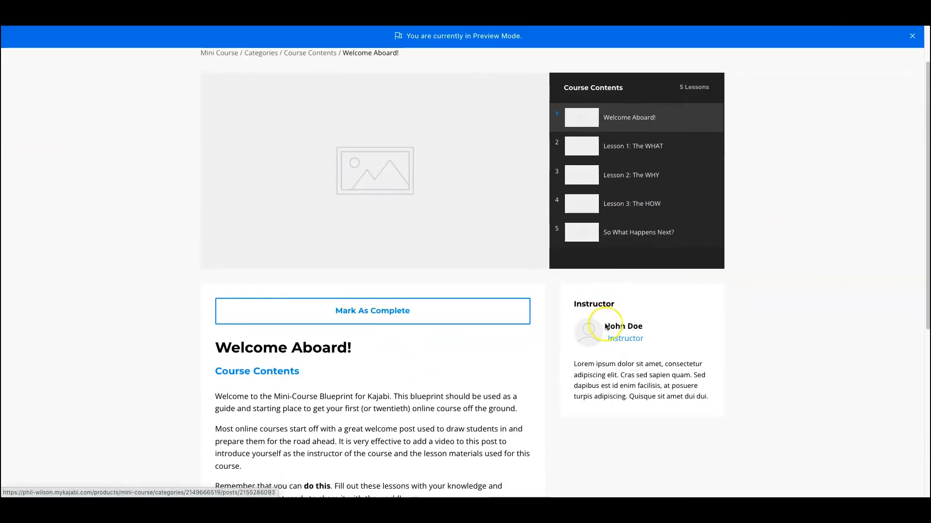
scroll(631, 174, "up", 2)
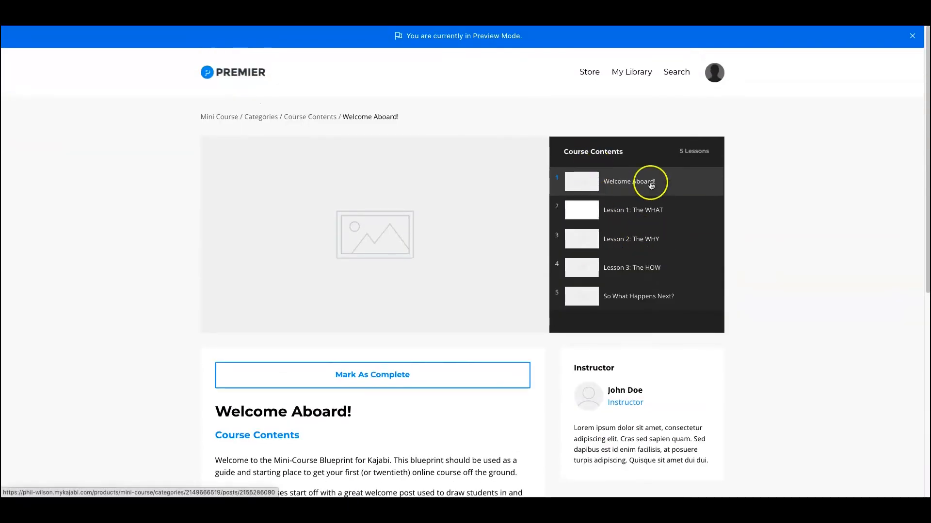
scroll(623, 194, "down", 4)
scroll(444, 181, "down", 4)
scroll(398, 214, "up", 8)
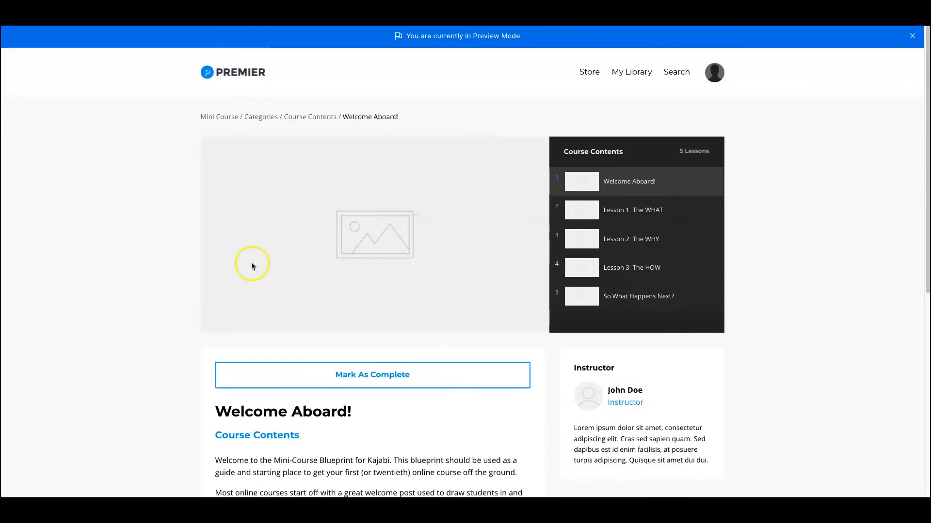
scroll(339, 279, "down", 1)
scroll(344, 282, "down", 5)
scroll(364, 290, "up", 6)
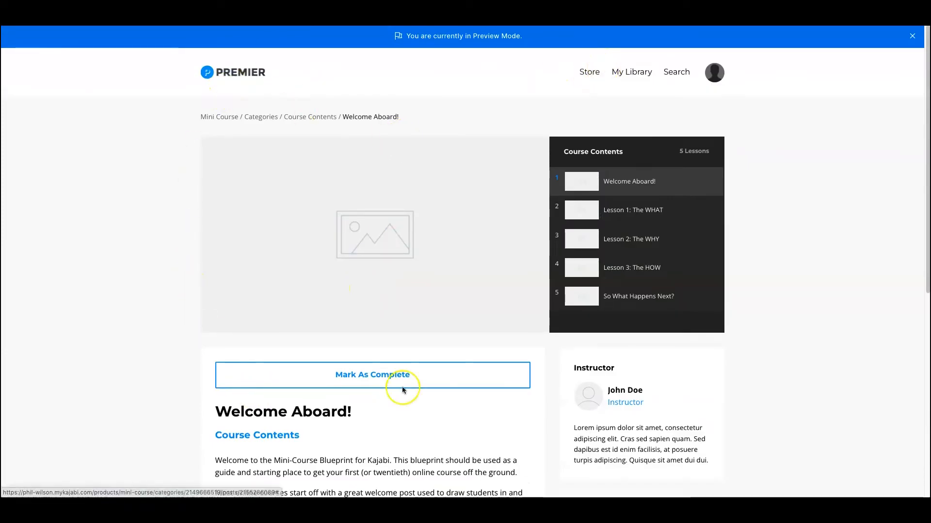
- View the preview site's Store page and the classes in My Library
left_click(588, 73)
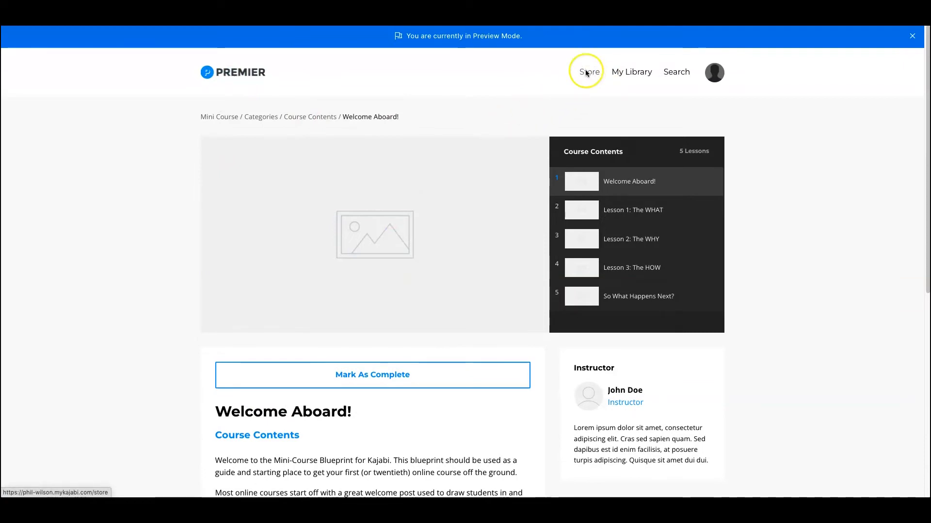
scroll(401, 238, "down", 7)
scroll(193, 238, "up", 8)
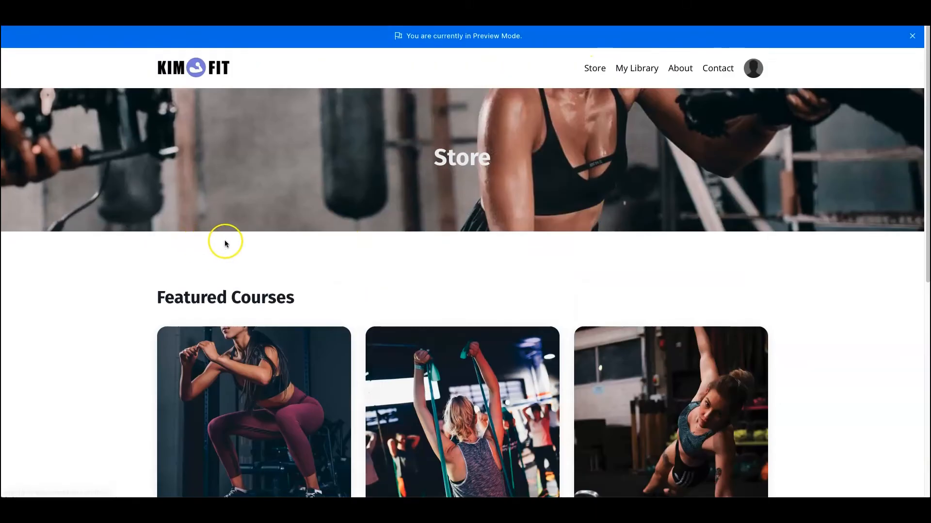
left_click(641, 70)
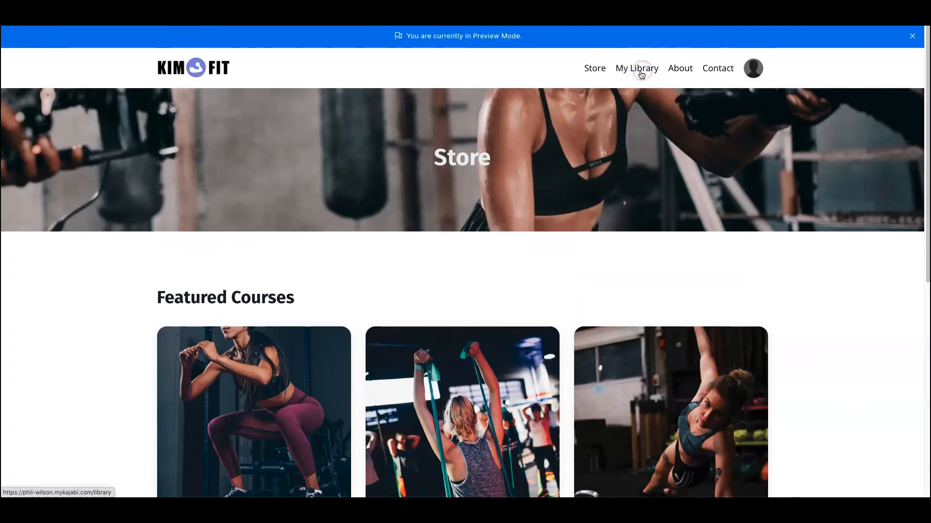
scroll(304, 286, "down", 4)
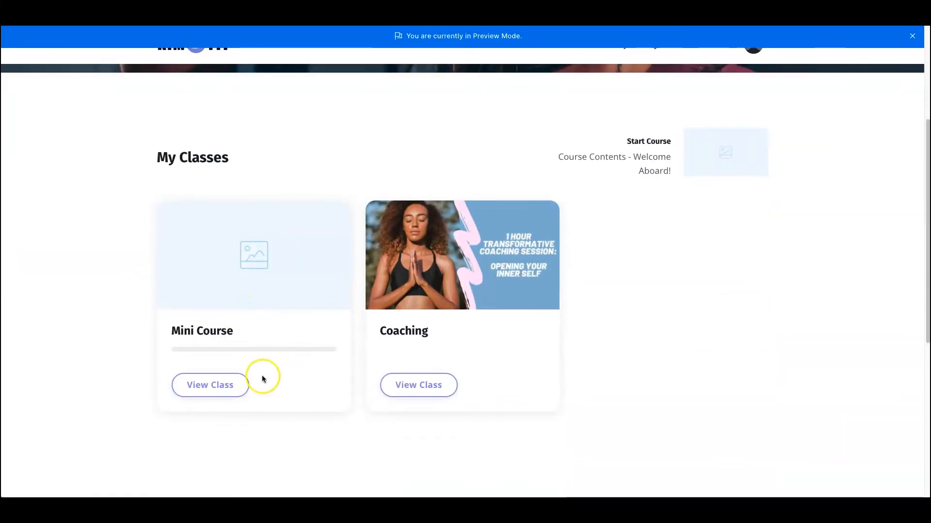
- View the Mini Course class from My Library, compare it with its admin outline, and start the course to review the first lesson
left_click(201, 385)
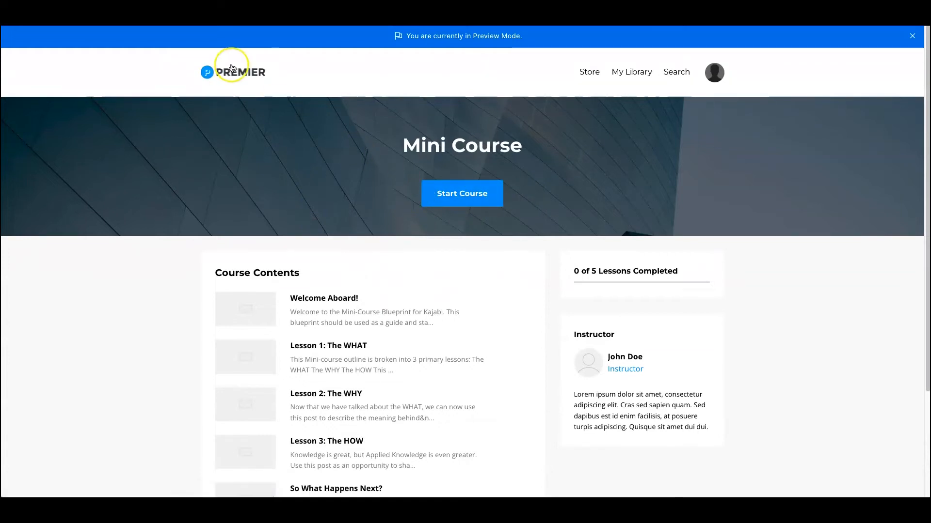
left_click(233, 14)
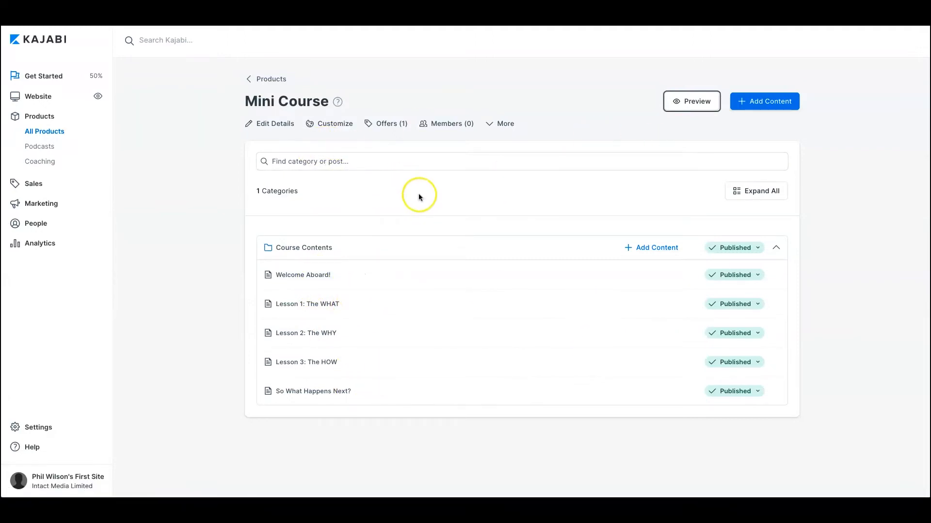
left_click(296, 14)
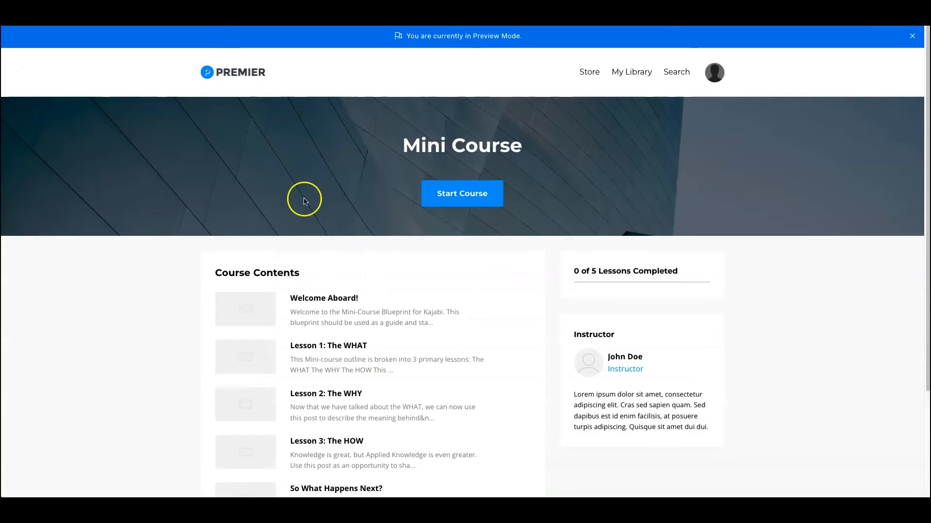
left_click(448, 199)
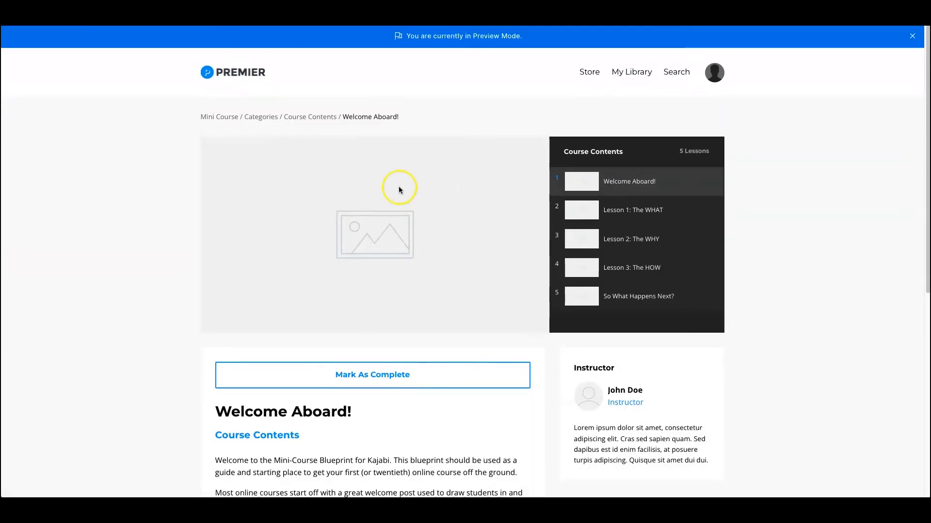
scroll(397, 190, "down", 5)
scroll(309, 257, "down", 3)
scroll(310, 257, "up", 10)
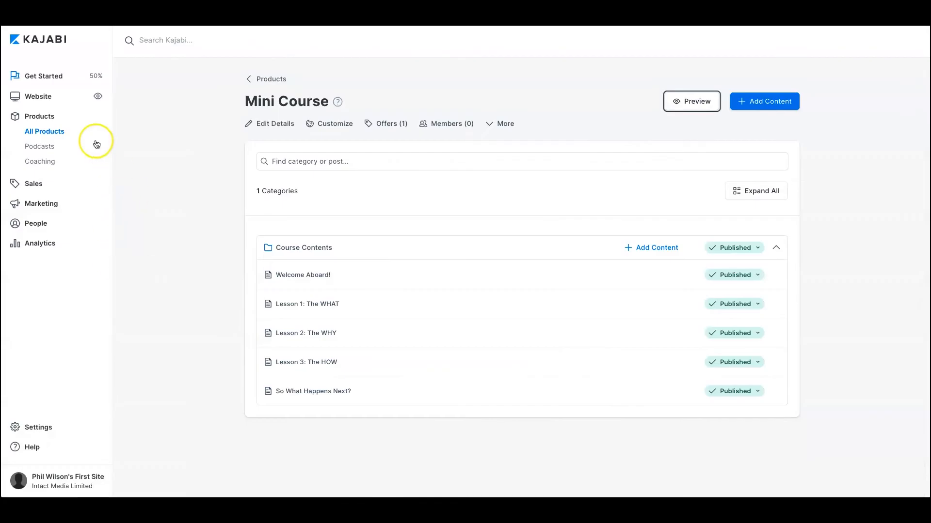
- Open the Podcasts list and view the Marketing Podcast's episode overview
left_click(53, 146)
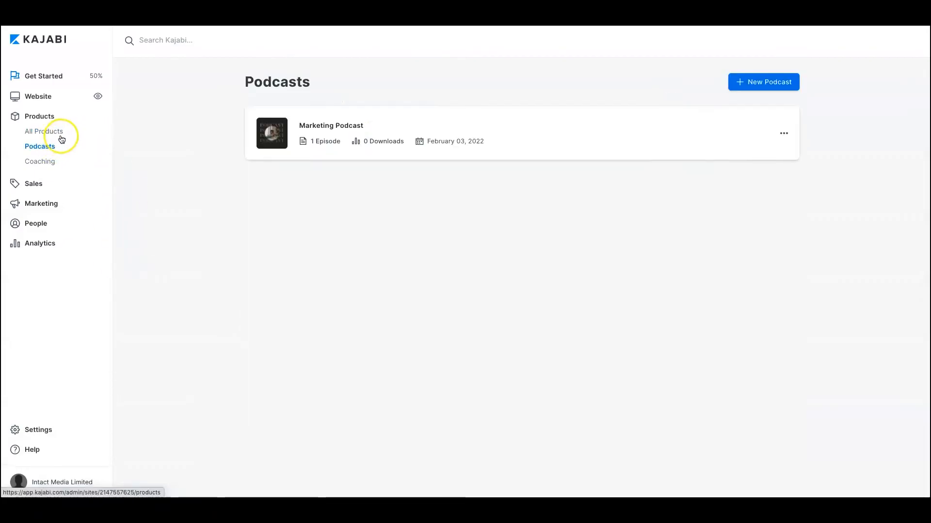
left_click(350, 127)
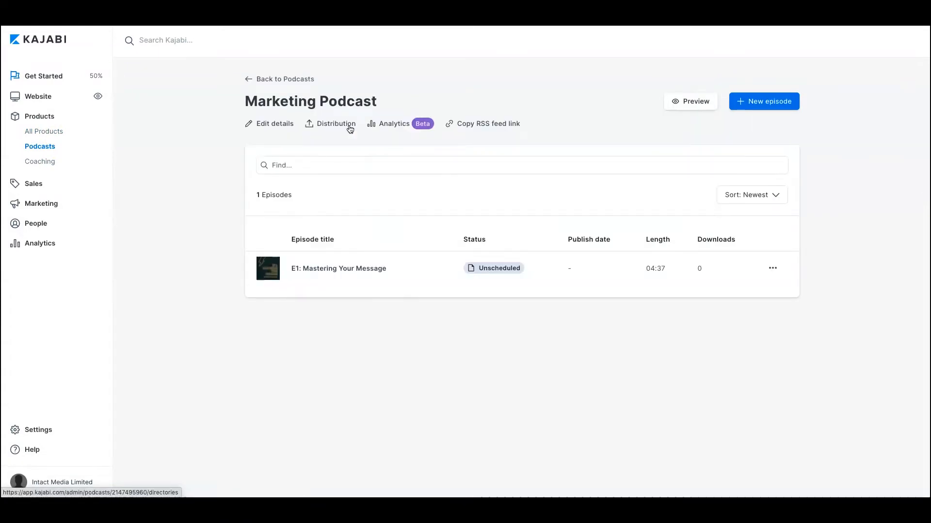
double_click(419, 106)
left_click(419, 105)
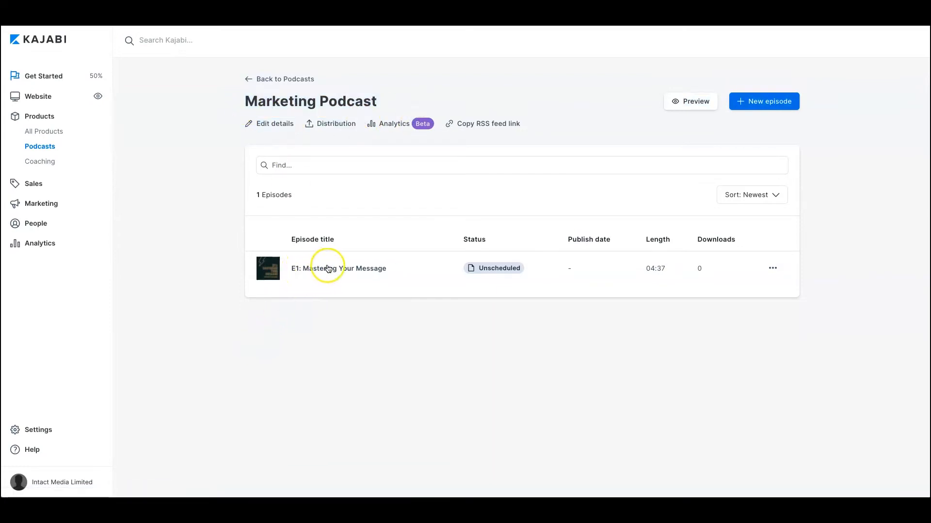
- Open the episode E1: Mastering Your Message and check its title and type settings
left_click(359, 274)
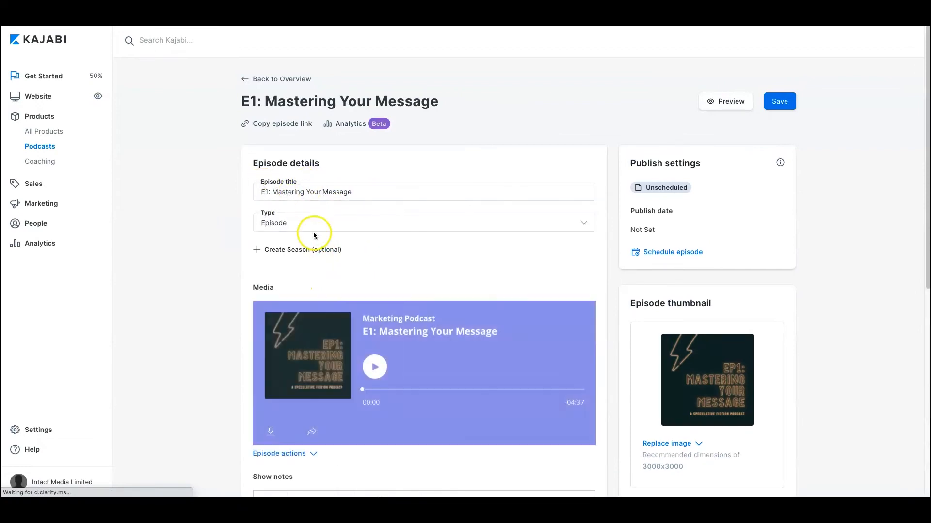
left_click(280, 221)
left_click(303, 213)
left_click(265, 223)
left_click(270, 232)
- Look through the episode's media, show notes and thumbnail, and preview the episode page
scroll(349, 335, "down", 3)
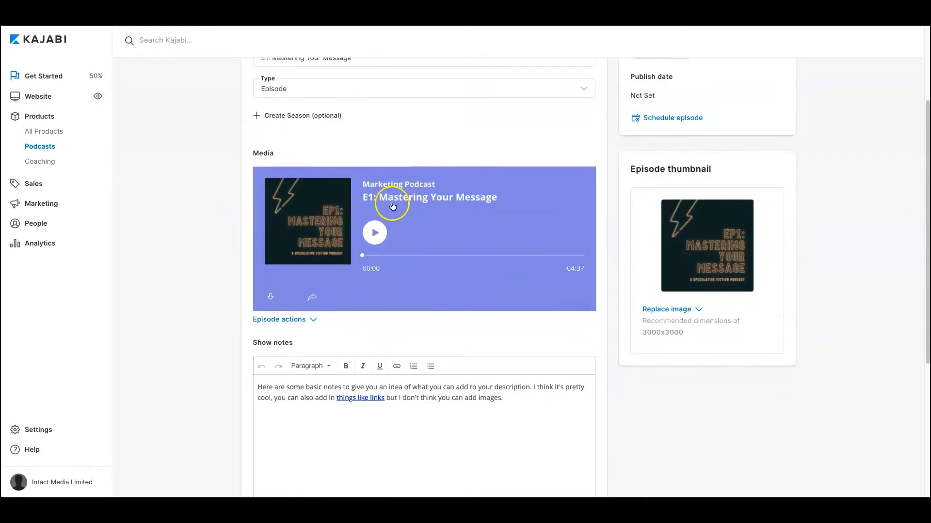
scroll(482, 332, "down", 1)
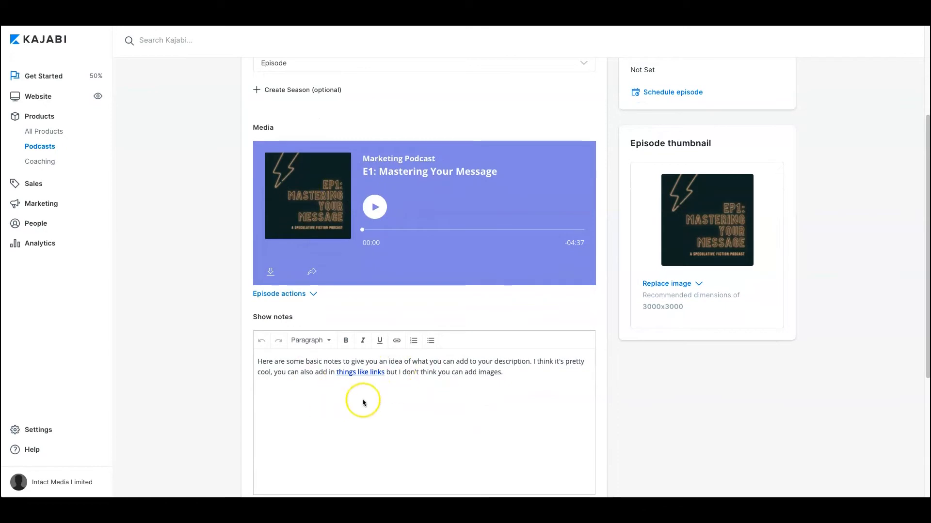
scroll(419, 391, "down", 2)
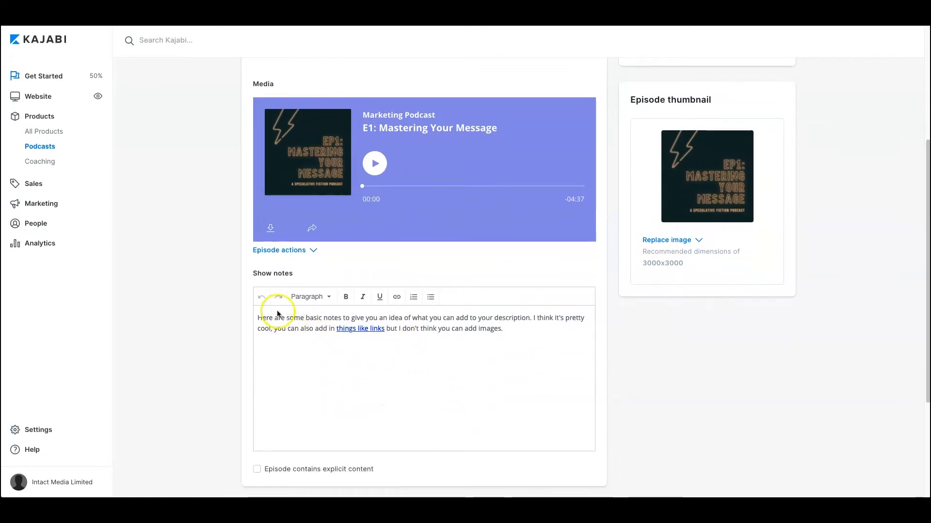
left_click(423, 322)
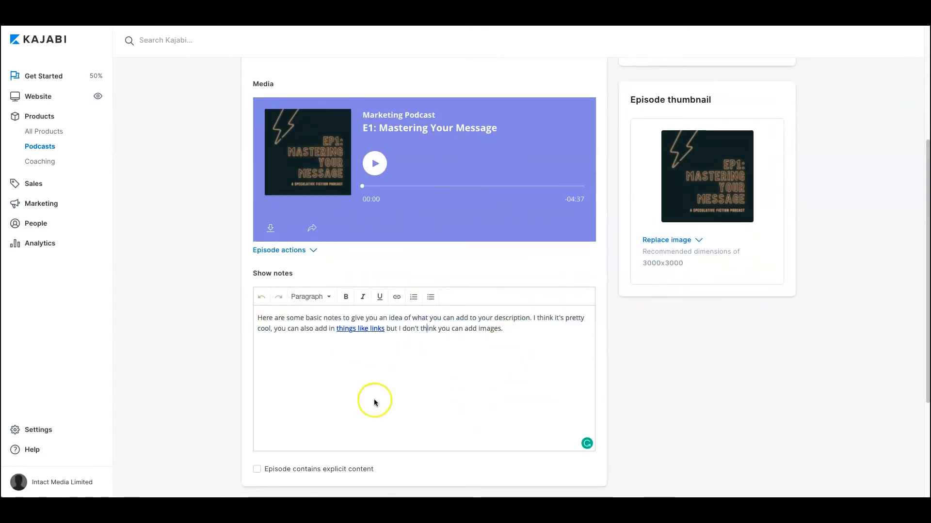
scroll(577, 331, "up", 4)
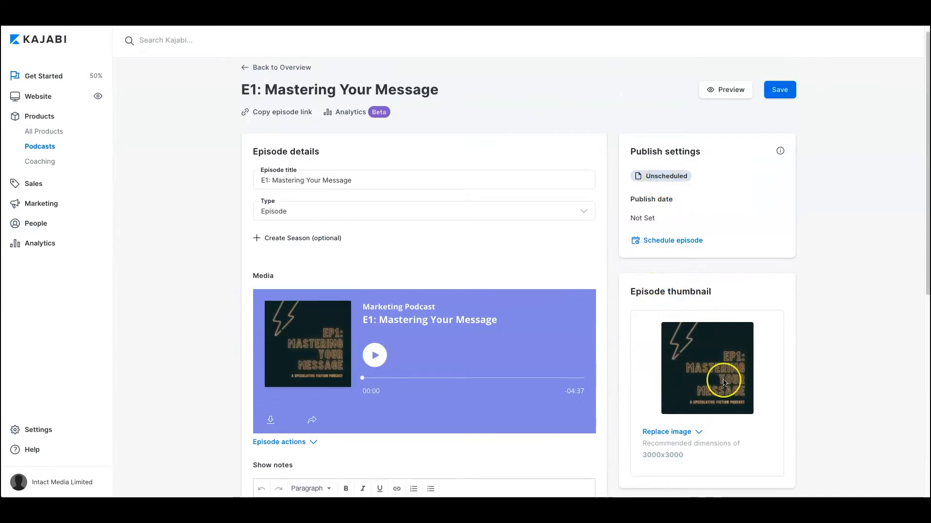
left_click(730, 89)
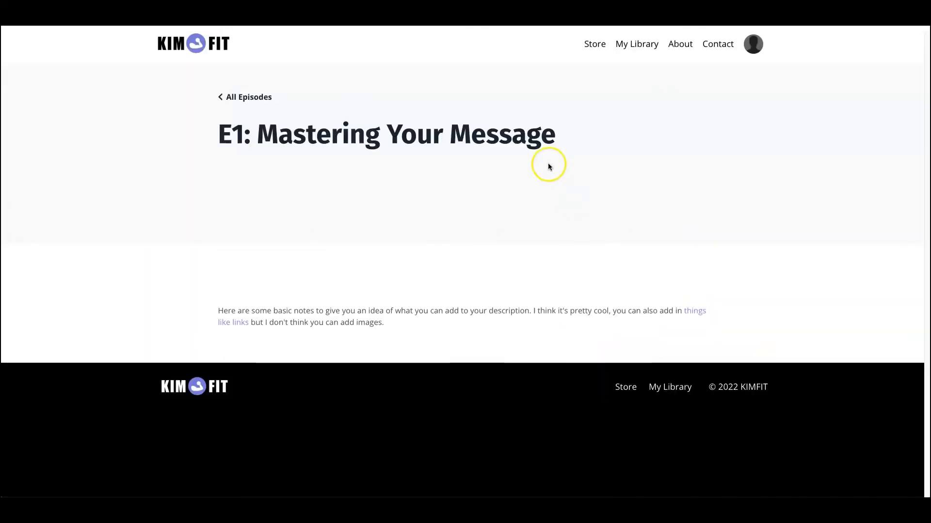
- Look over the episode's public page with its title, audio player and show notes, and close the preview
scroll(353, 197, "down", 1)
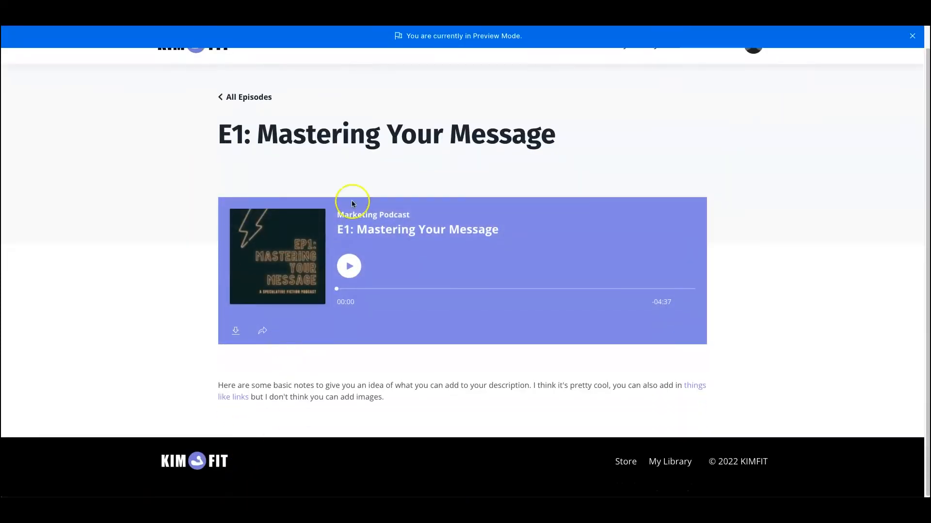
scroll(309, 199, "up", 1)
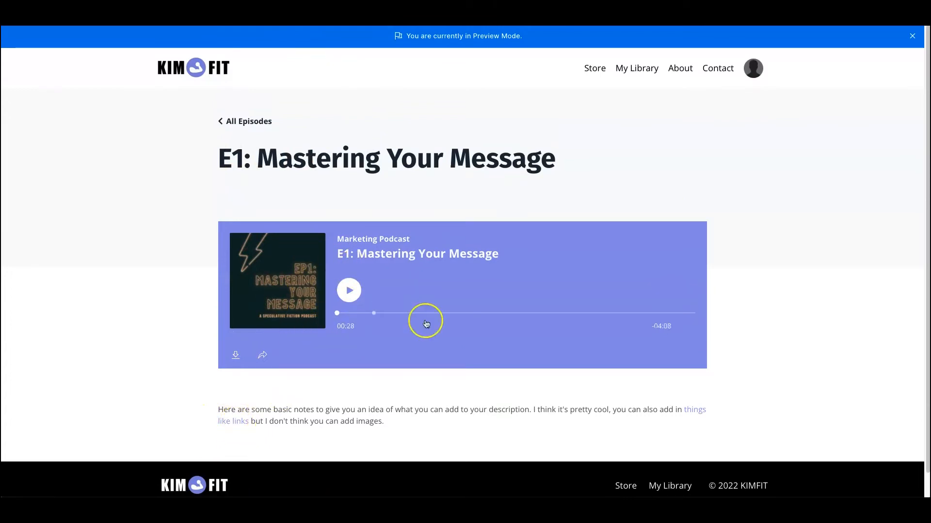
left_click_drag(279, 159, 232, 159)
left_click(421, 154)
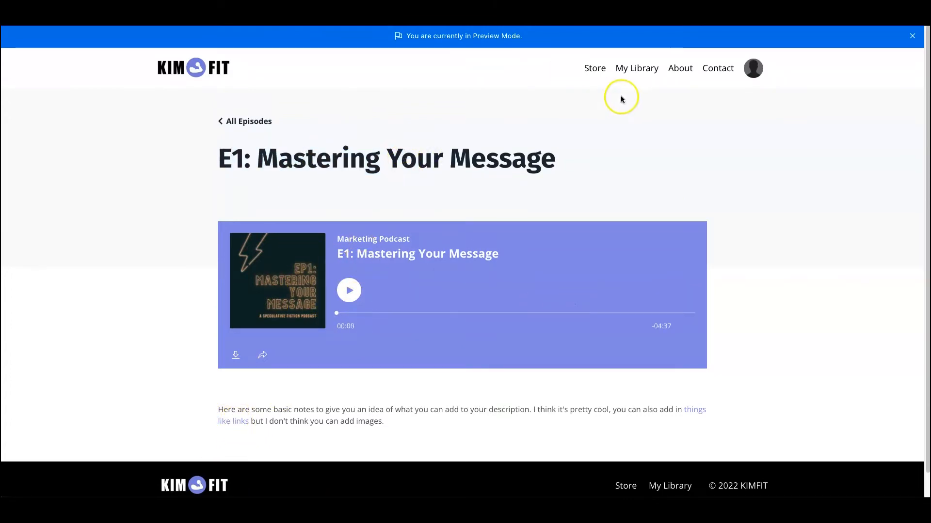
key("ctrl+w")
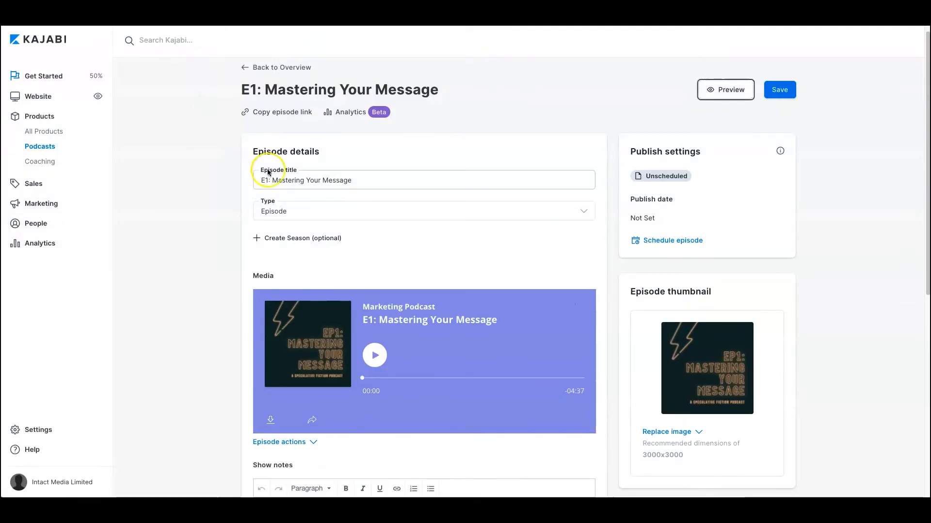
- Open the Coaching program and review the title, agenda and resources options of its Single session template
left_click(50, 163)
left_click(533, 154)
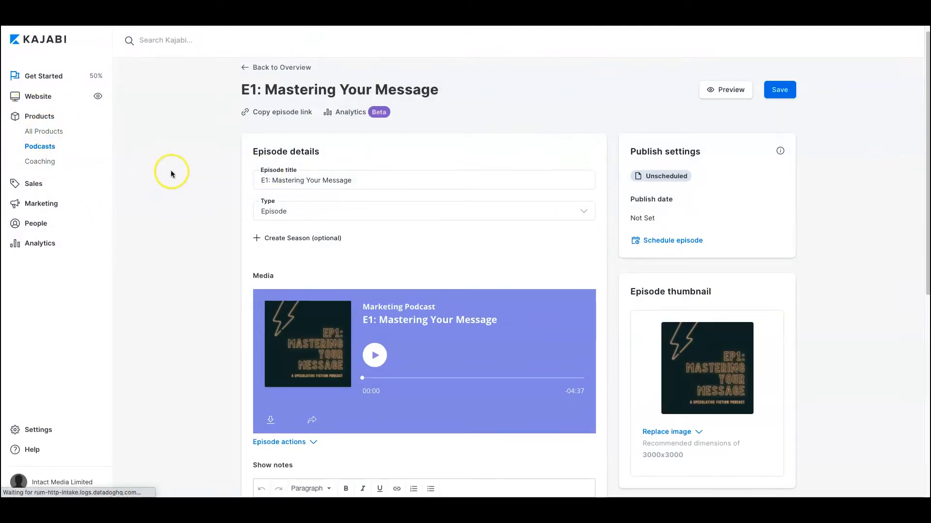
left_click(348, 179)
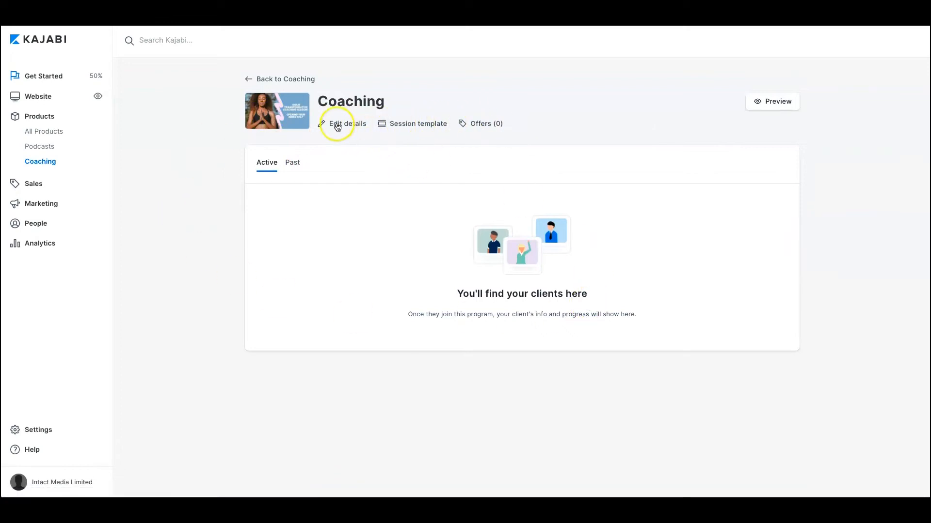
left_click(428, 125)
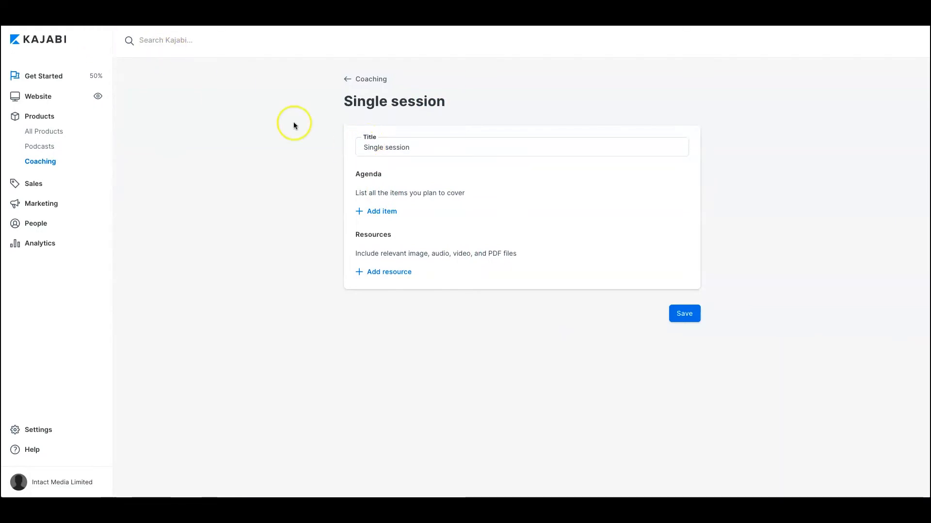
left_click_drag(366, 102, 412, 108)
left_click_drag(464, 194, 396, 190)
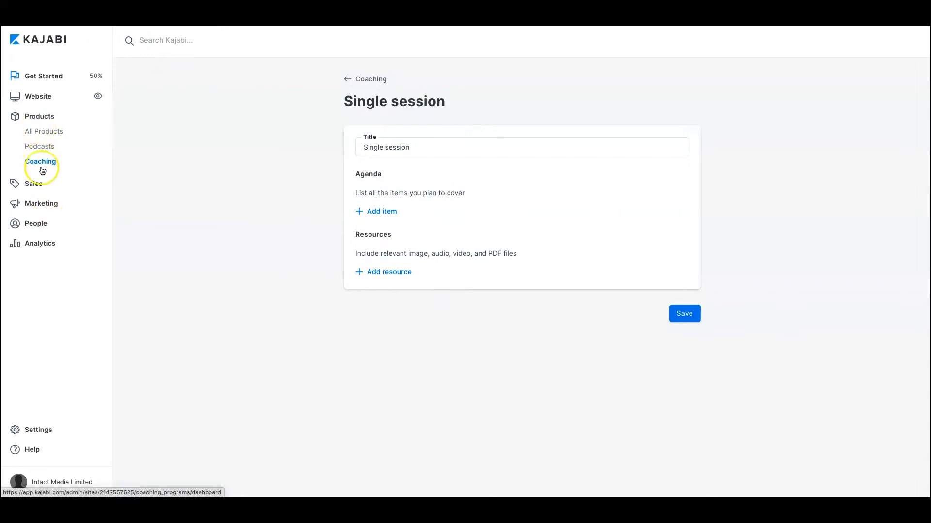
- Create a free sales offer titled "1 hour coaching" that includes the Coaching product
left_click(47, 188)
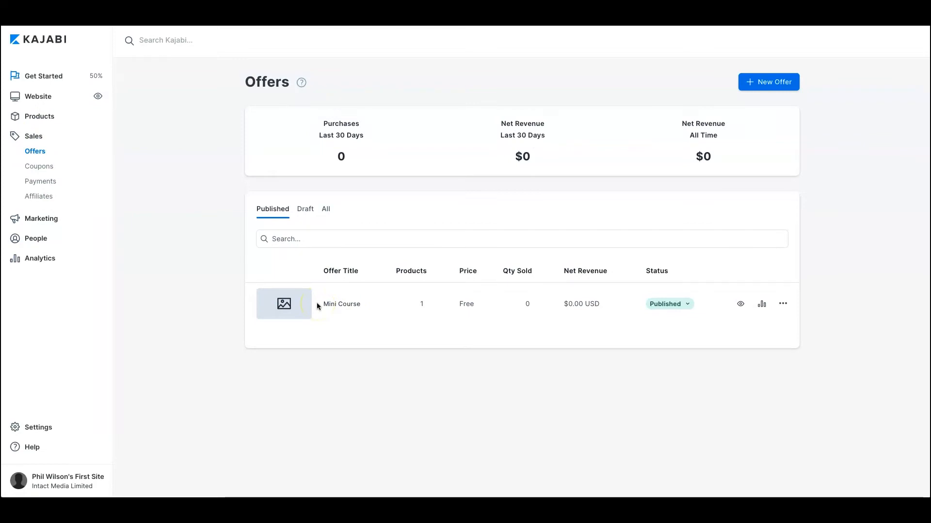
left_click(763, 83)
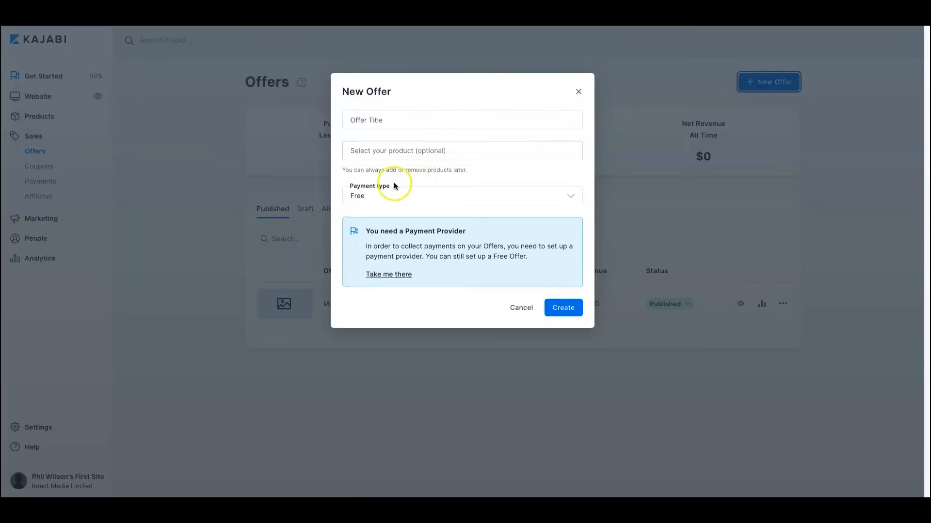
left_click(399, 145)
left_click(387, 170)
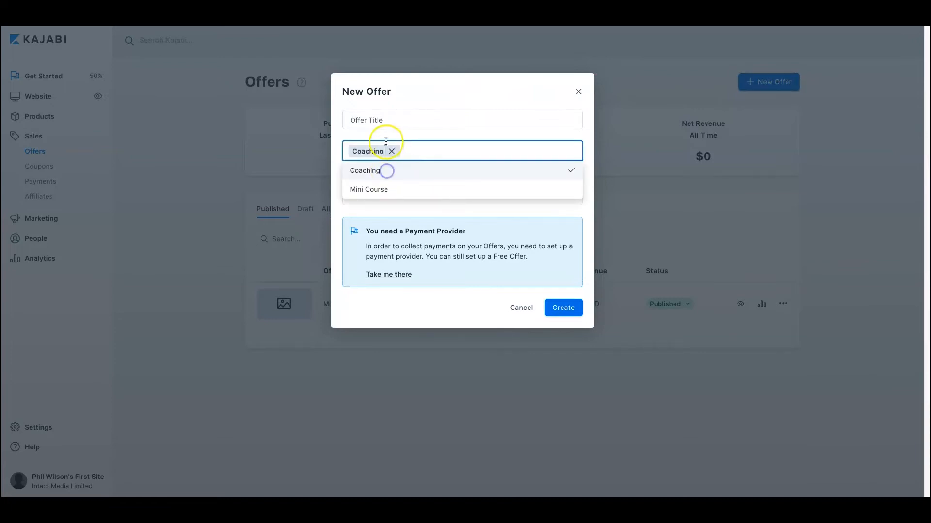
left_click(392, 122)
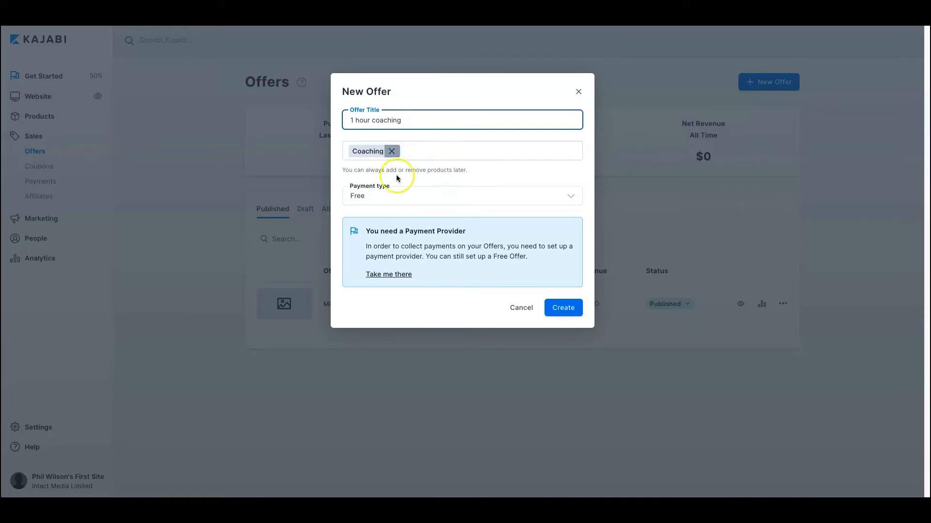
left_click(393, 199)
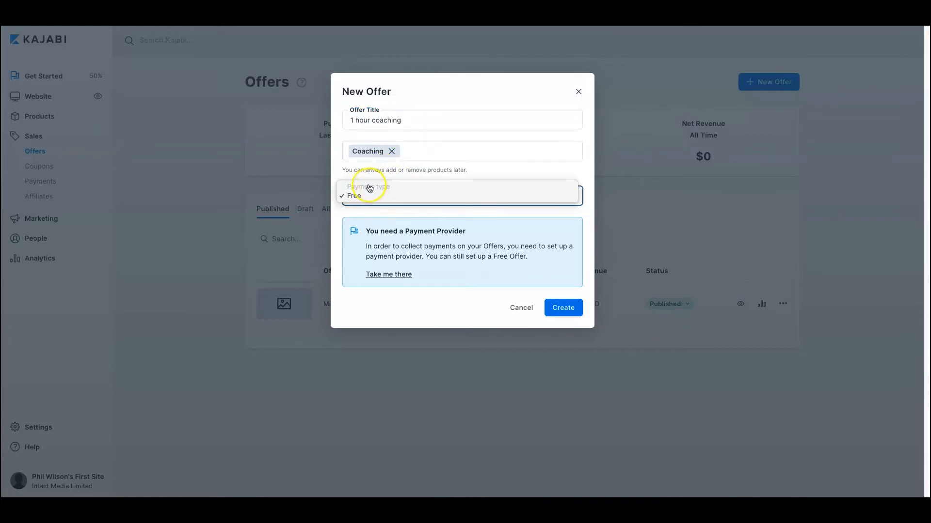
left_click(354, 194)
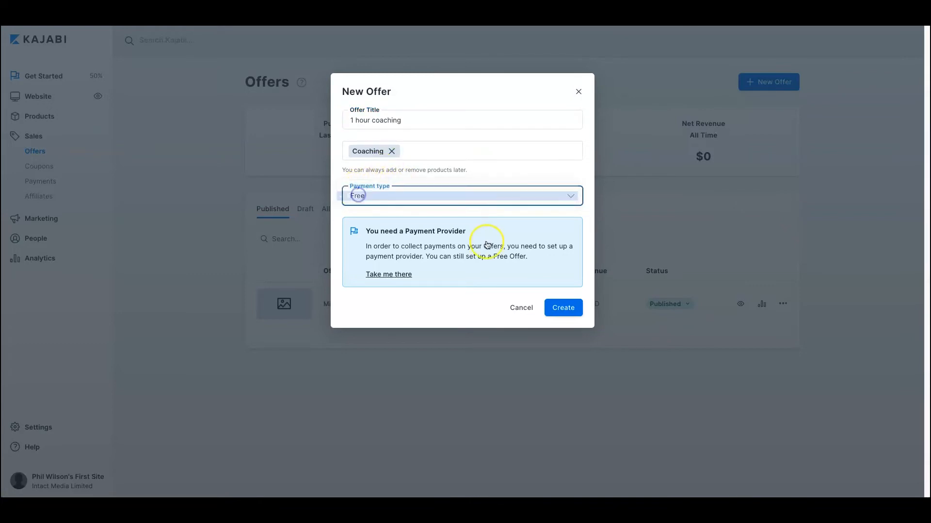
left_click(562, 307)
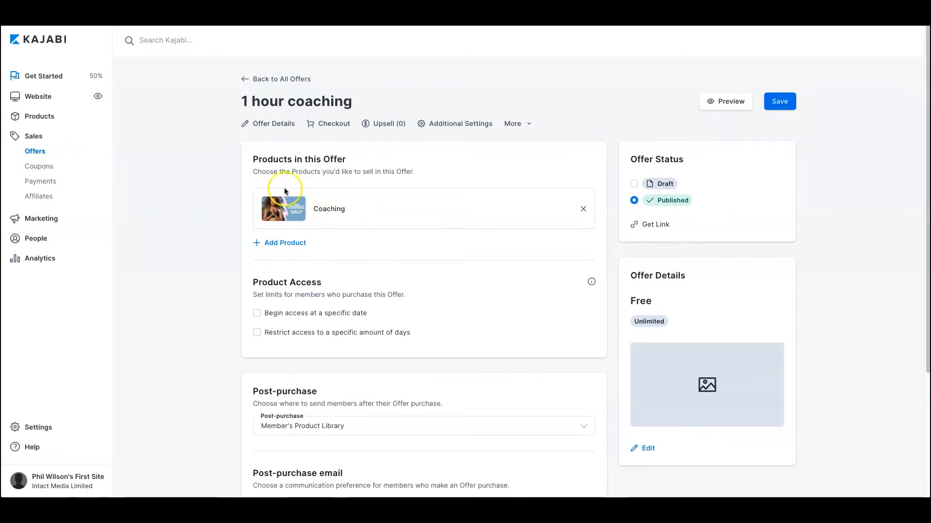
- Save the 1 hour coaching offer and look through its product access, post-purchase, email and automation settings
left_click(789, 98)
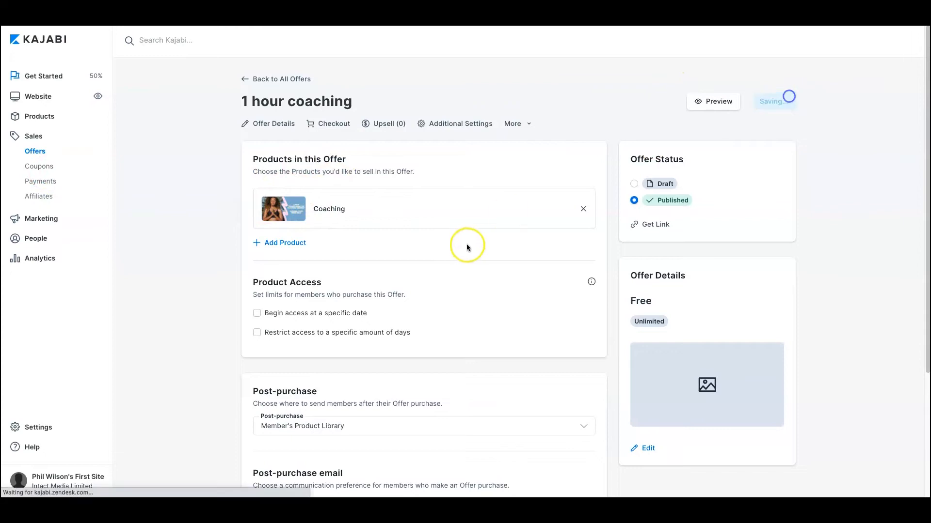
scroll(308, 386, "down", 3)
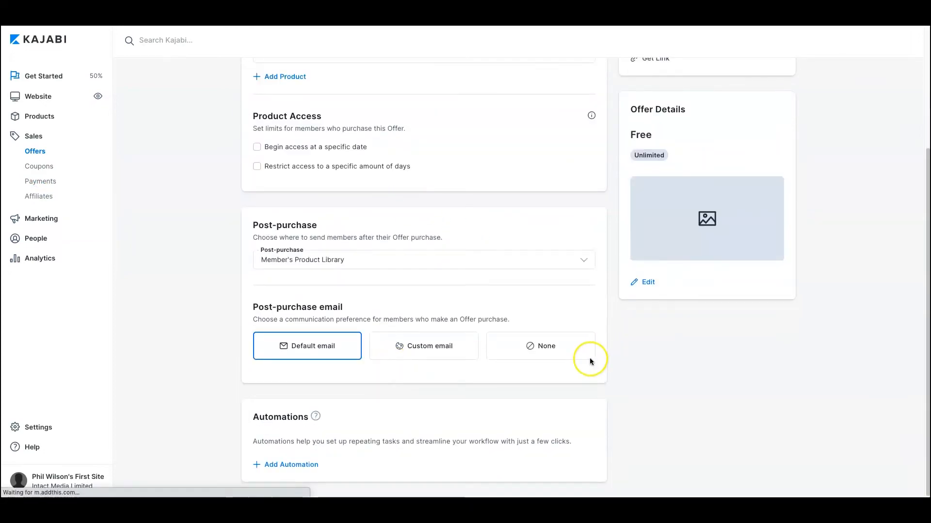
scroll(542, 333, "down", 1)
scroll(541, 329, "down", 3)
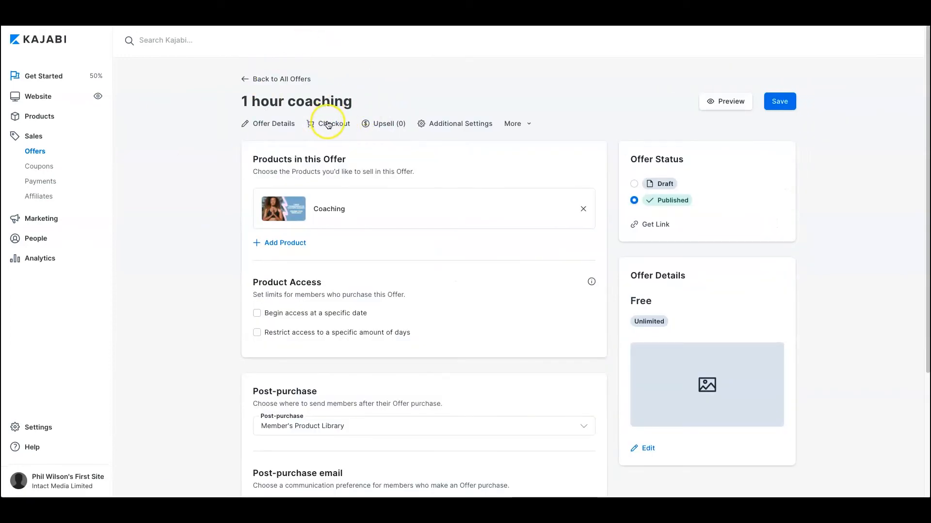
- Open the offer's Checkout and Additional Settings pages separately and check its further options, including Webhooks
right_click(328, 125)
key("Escape")
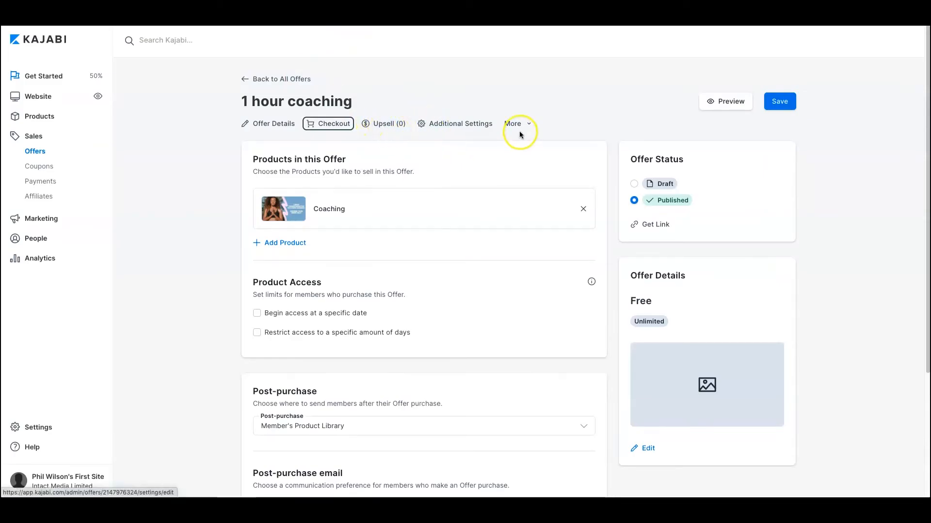
right_click(483, 122)
key("Escape")
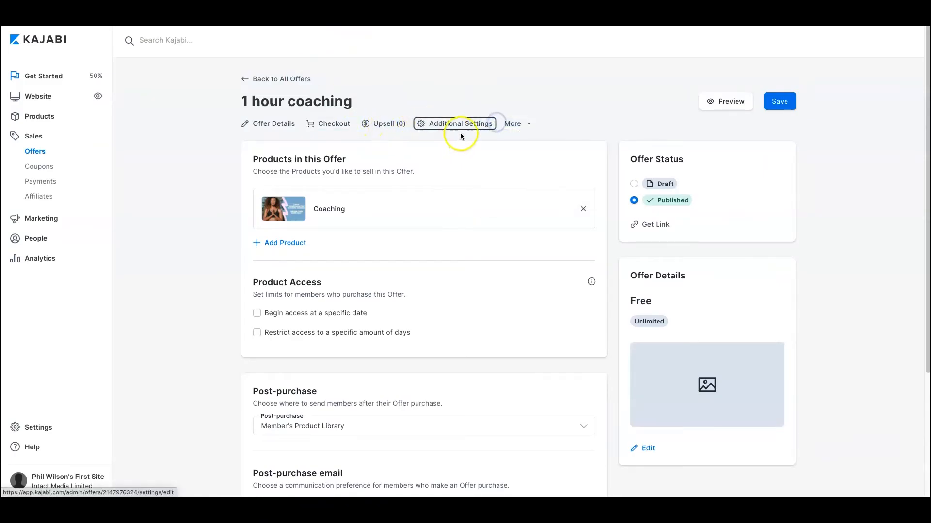
left_click(526, 124)
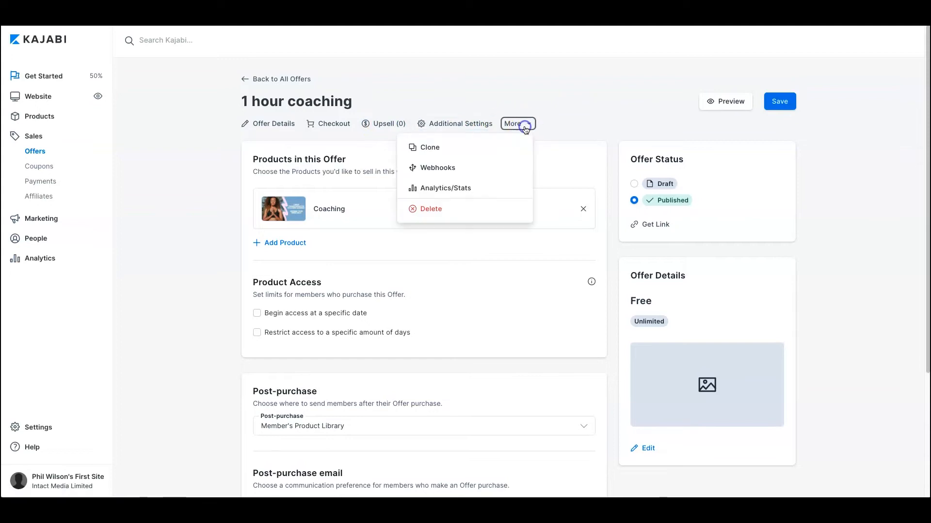
left_click(444, 168)
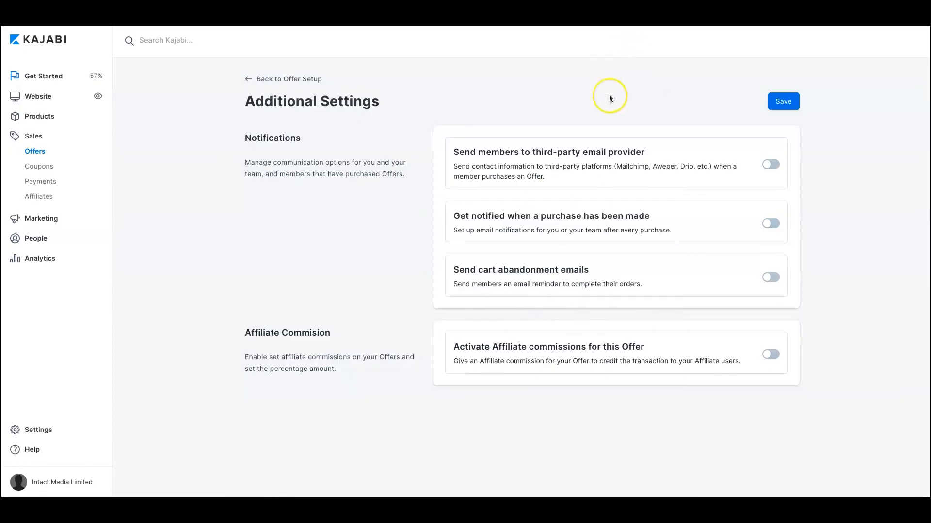
- Review the offer's additional settings for third-party email, purchase notifications, cart abandonment emails and affiliate commissions
left_click_drag(452, 160, 612, 162)
left_click(613, 159)
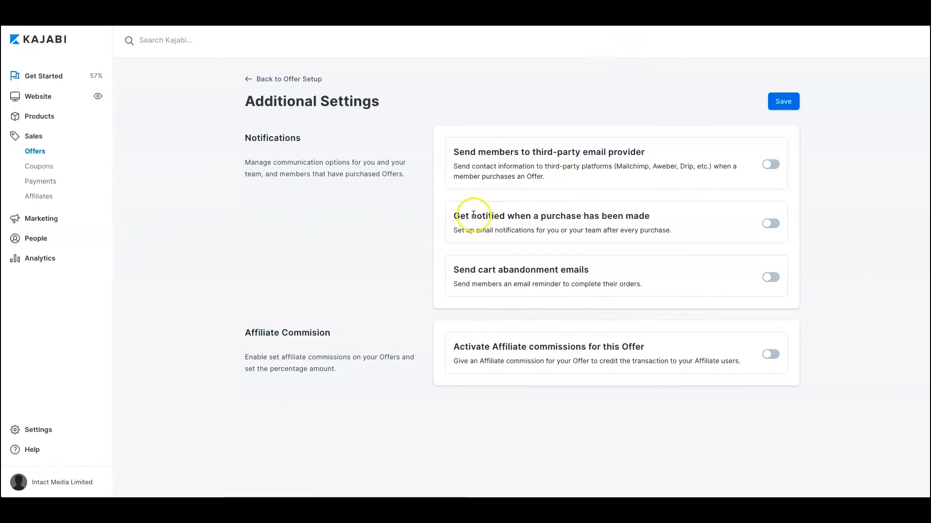
left_click_drag(471, 216, 658, 218)
left_click(570, 289)
left_click_drag(465, 271, 551, 278)
left_click(554, 282)
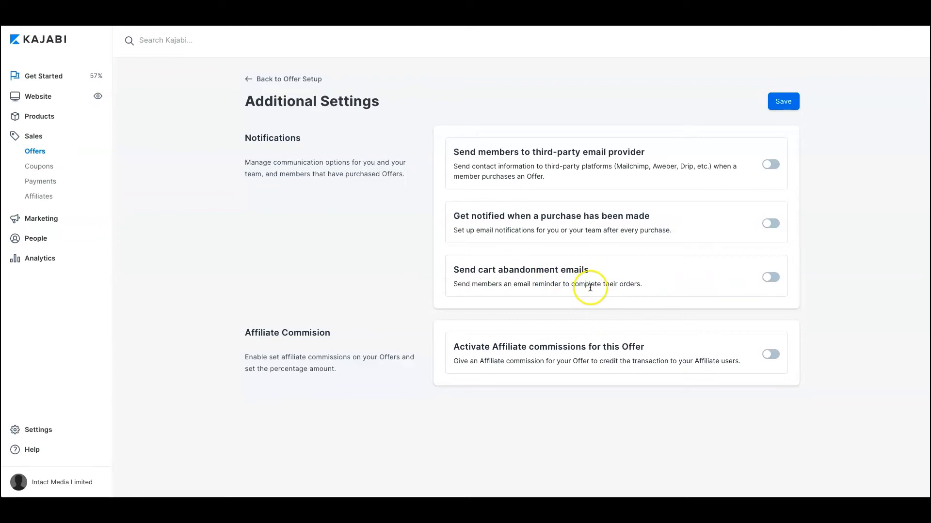
left_click_drag(453, 347, 633, 354)
left_click(659, 361)
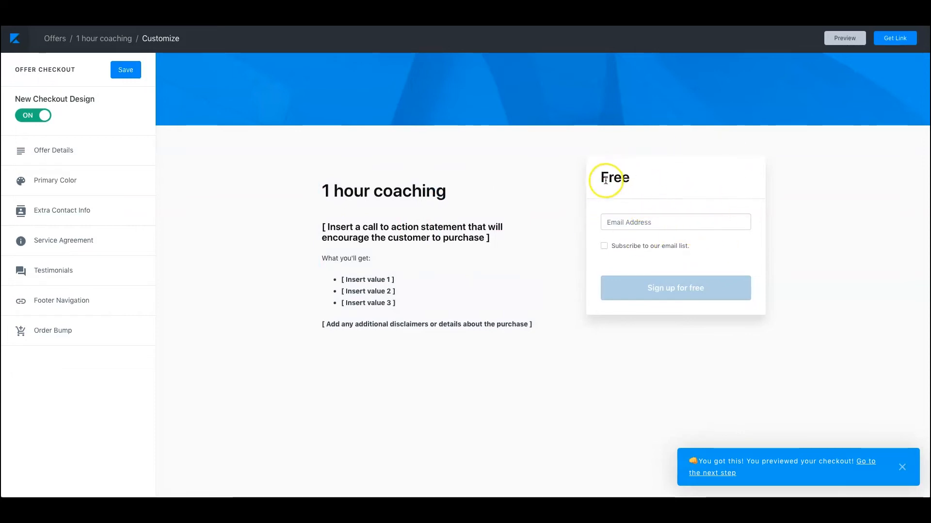
- Examine the 1 hour coaching checkout page, including its price and sign-up form, offer text and customization options
left_click_drag(594, 174, 662, 182)
left_click_drag(588, 162, 764, 276)
left_click(755, 285)
left_click(597, 195)
left_click_drag(598, 184, 733, 244)
left_click(629, 204)
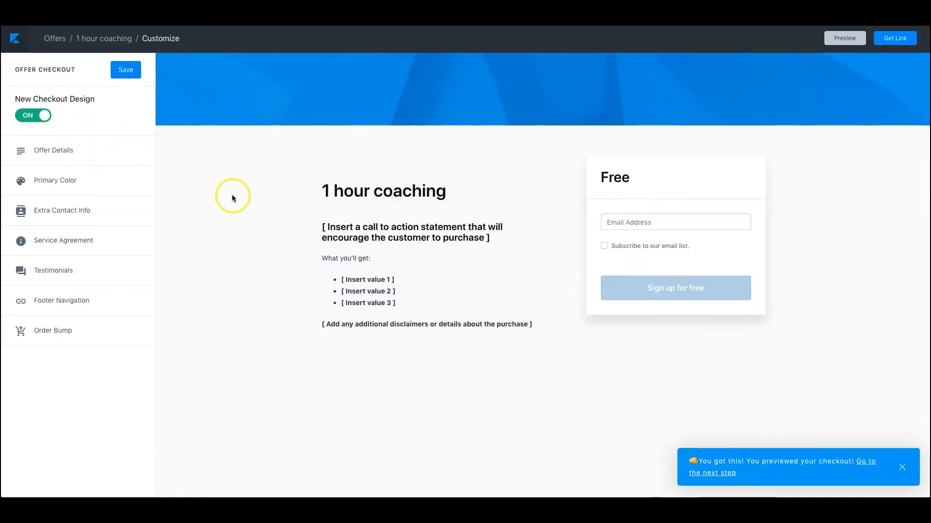
mouse_move(502, 314)
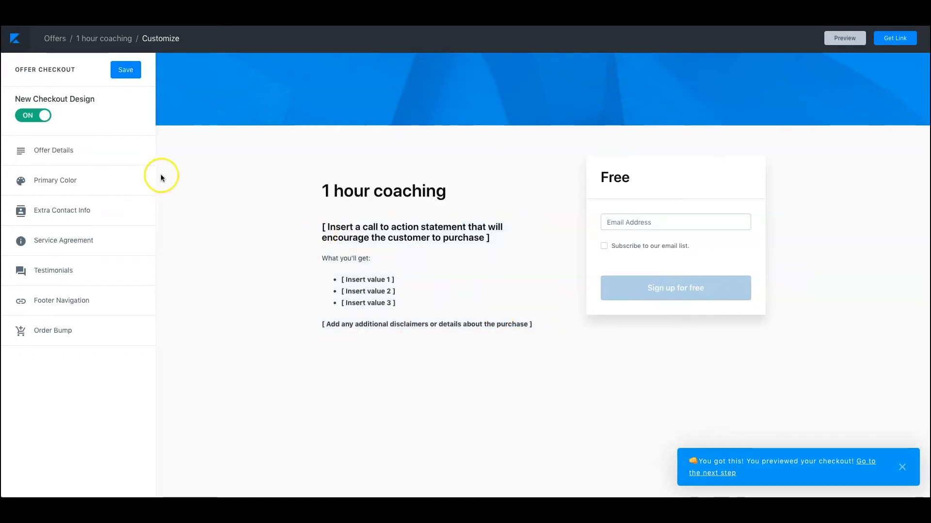
left_click(41, 165)
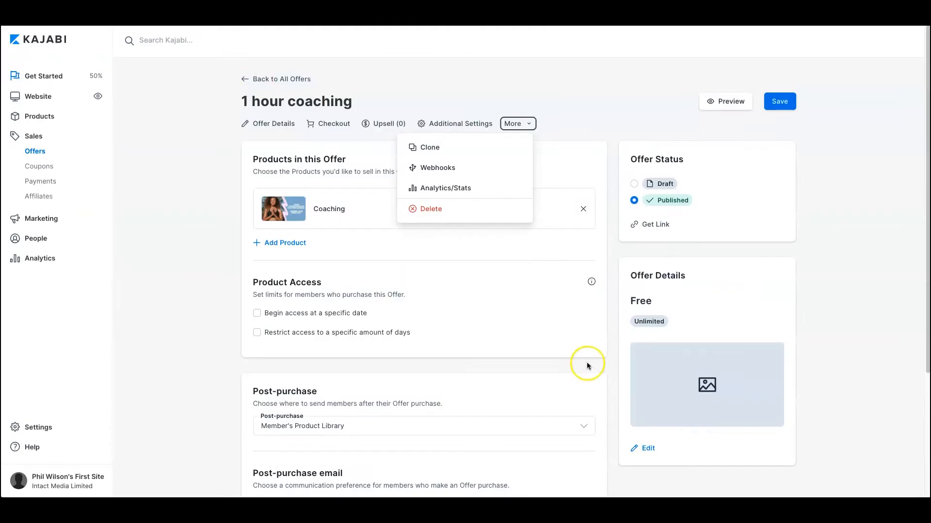
- Open the Coupons list and start a new coupon with the Bulk Codes type to view its discount options
left_click(591, 78)
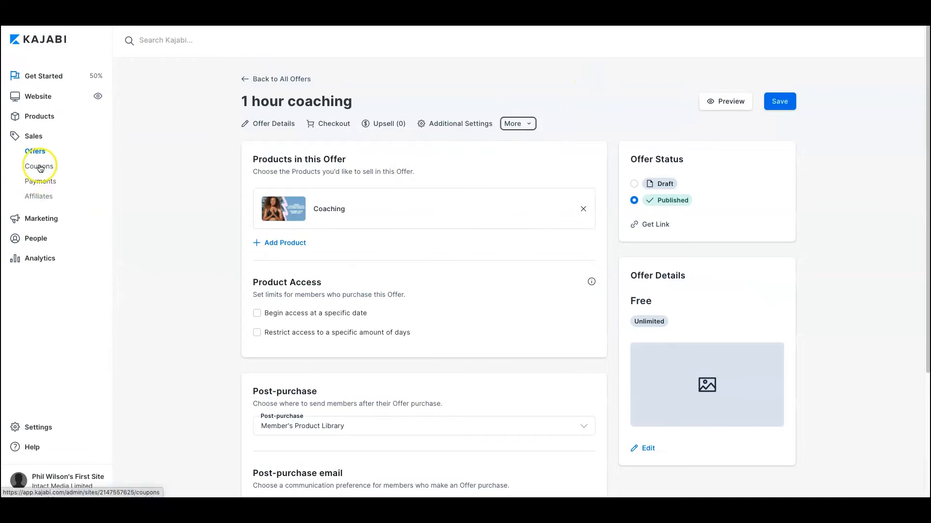
left_click(42, 168)
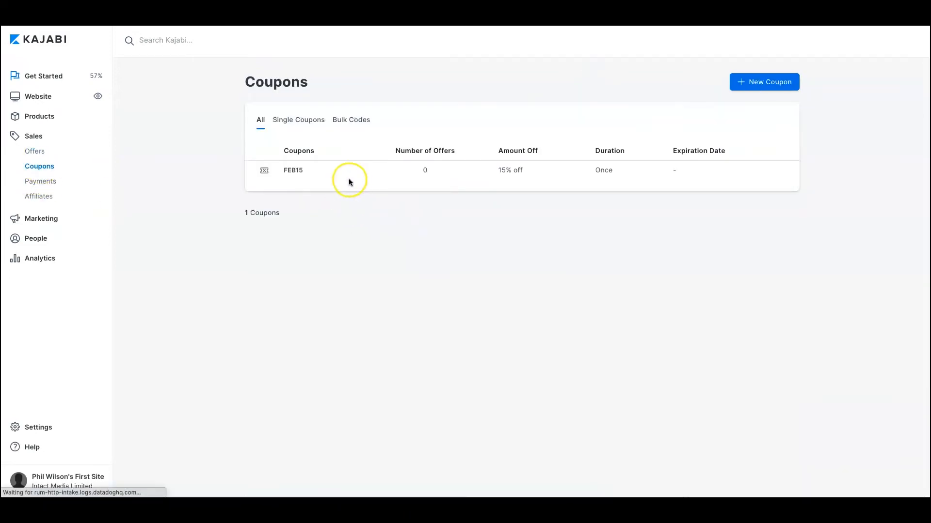
left_click(750, 75)
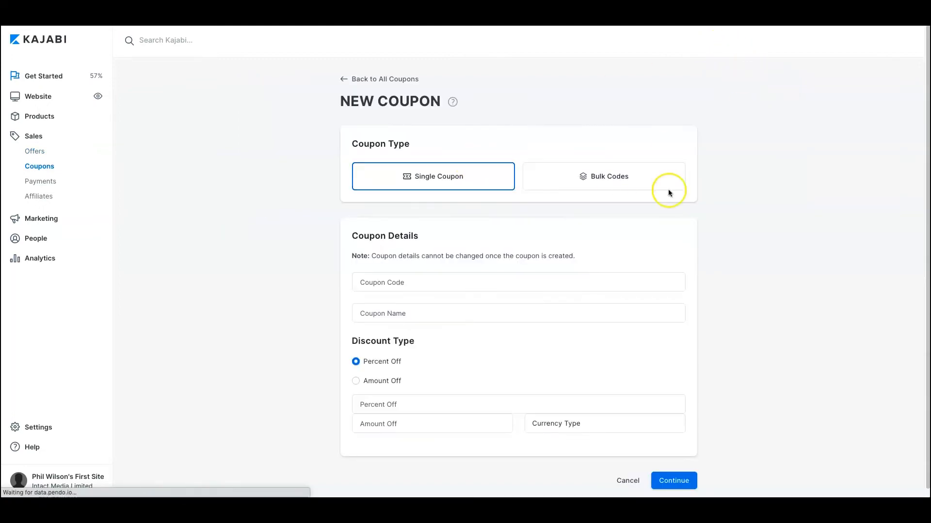
left_click(663, 185)
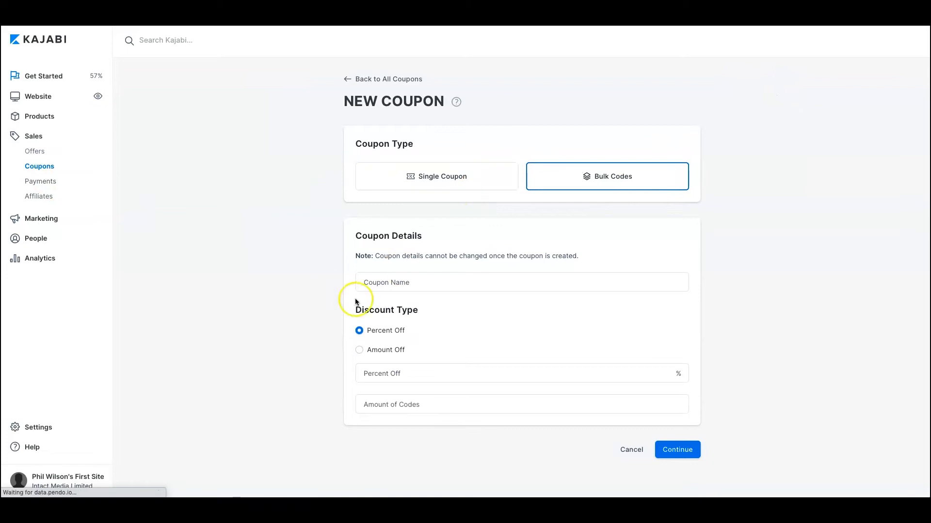
- View the Payments page, and copy the affiliate login link from the Affiliates page
left_click(46, 183)
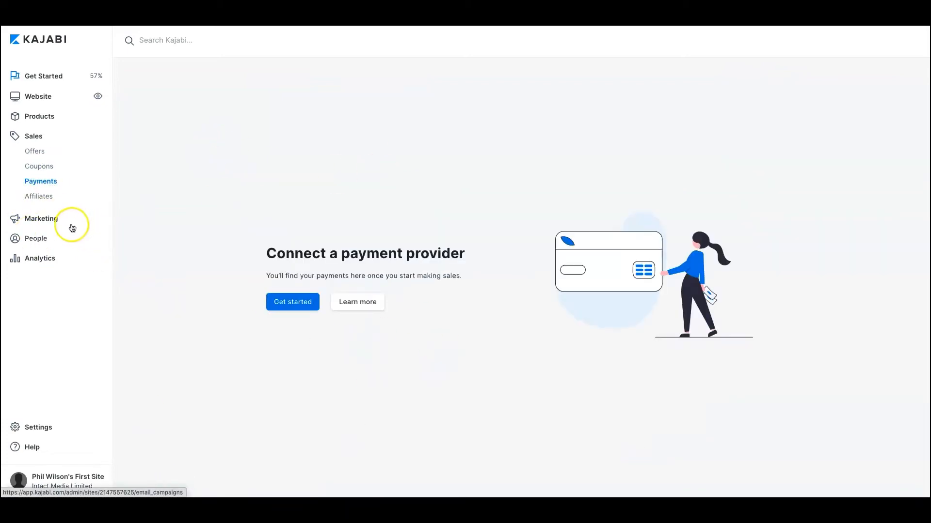
left_click(46, 196)
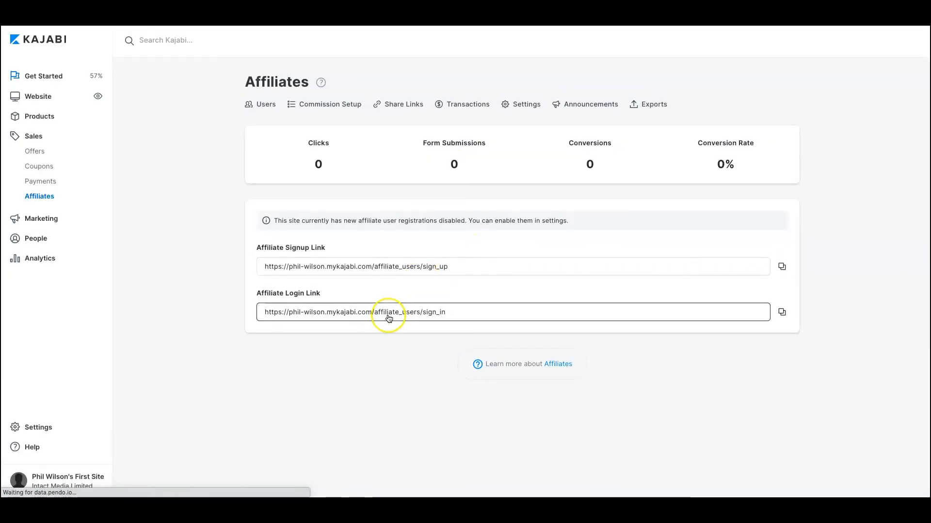
right_click(388, 310)
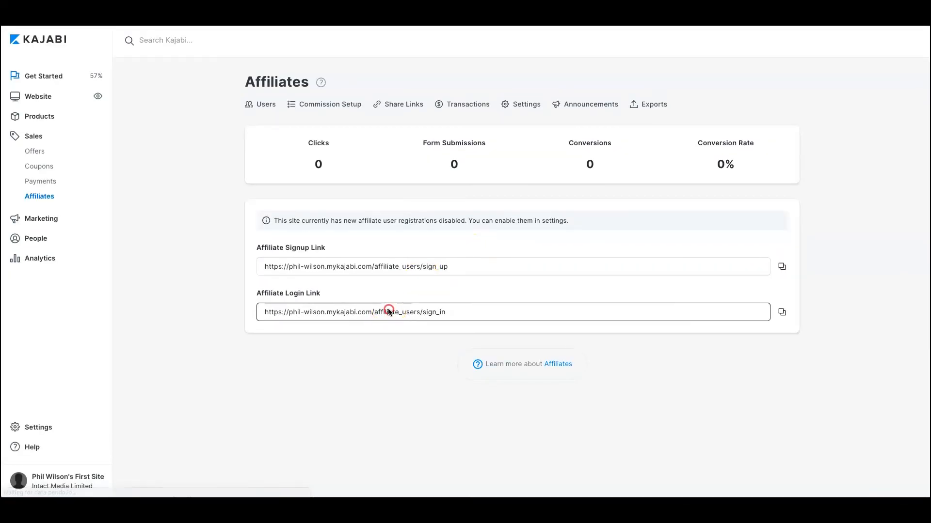
left_click(329, 312)
triple_click(328, 312)
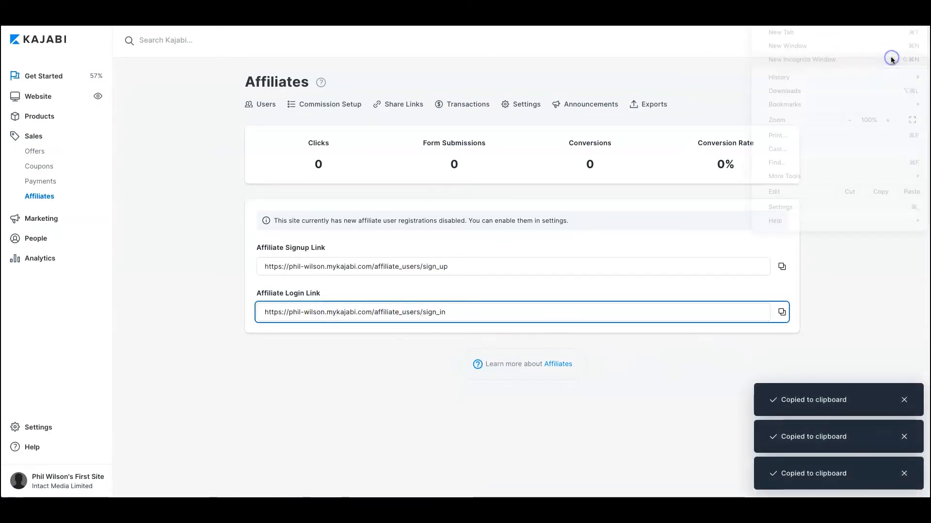
- Open the copied affiliate login link in a new incognito window to view it, and return to the Affiliates page
left_click(891, 56)
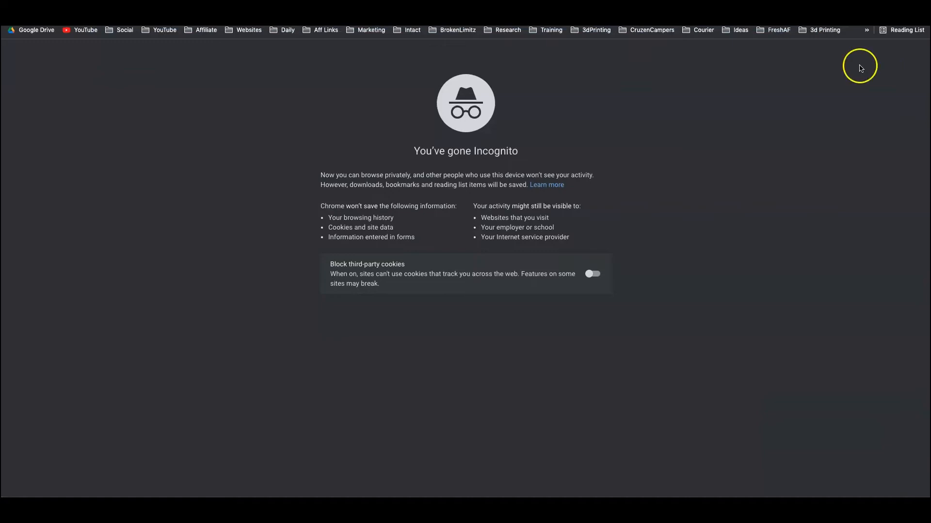
key("ctrl+v")
key("Return")
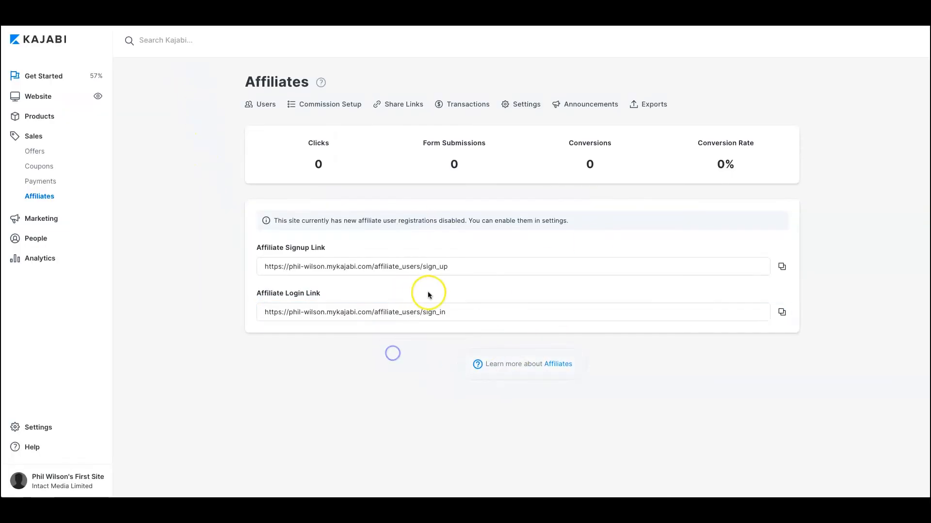
left_click(391, 316)
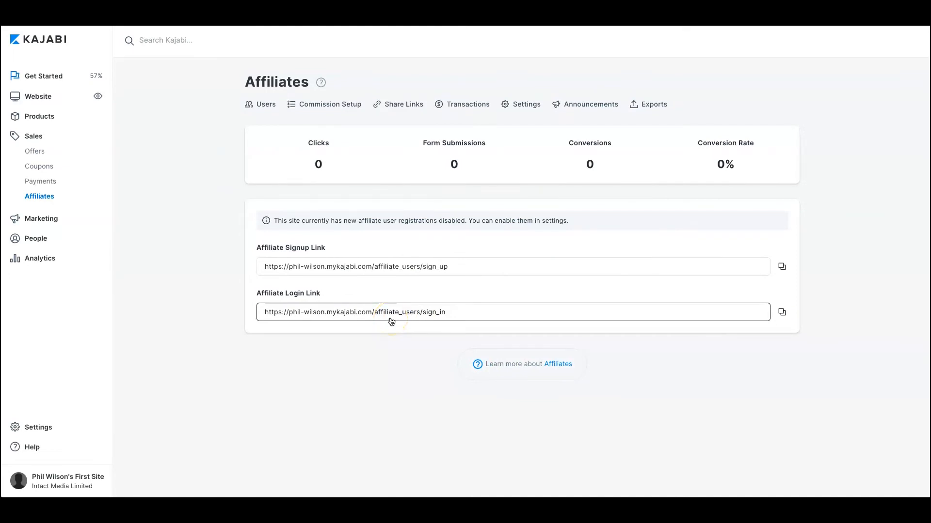
left_click(400, 214)
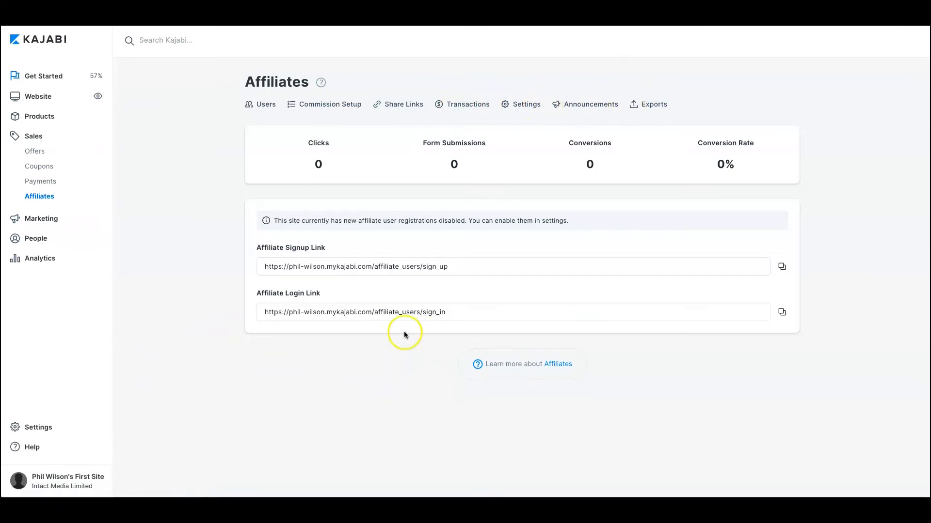
- Open the Email Campaigns list, and open the site's Marketing Settings in a separate tab
left_click(47, 213)
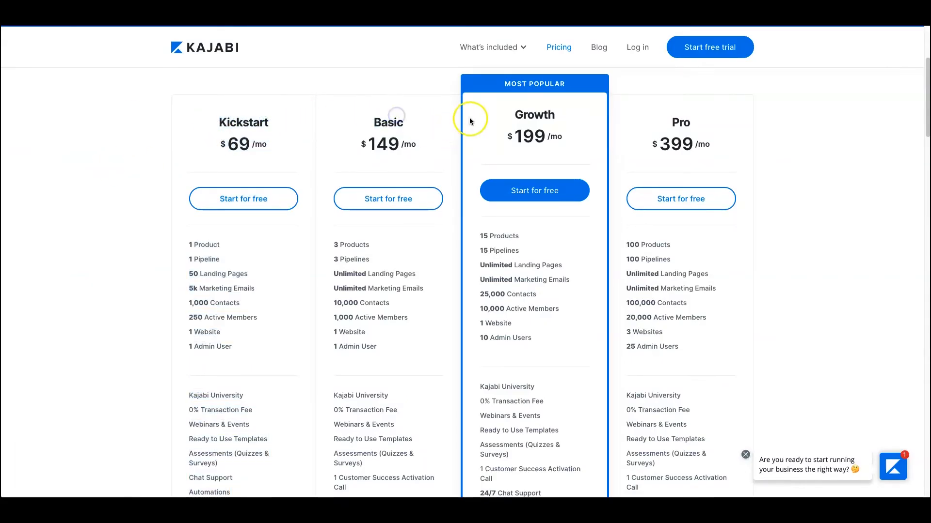
left_click_drag(661, 120, 696, 123)
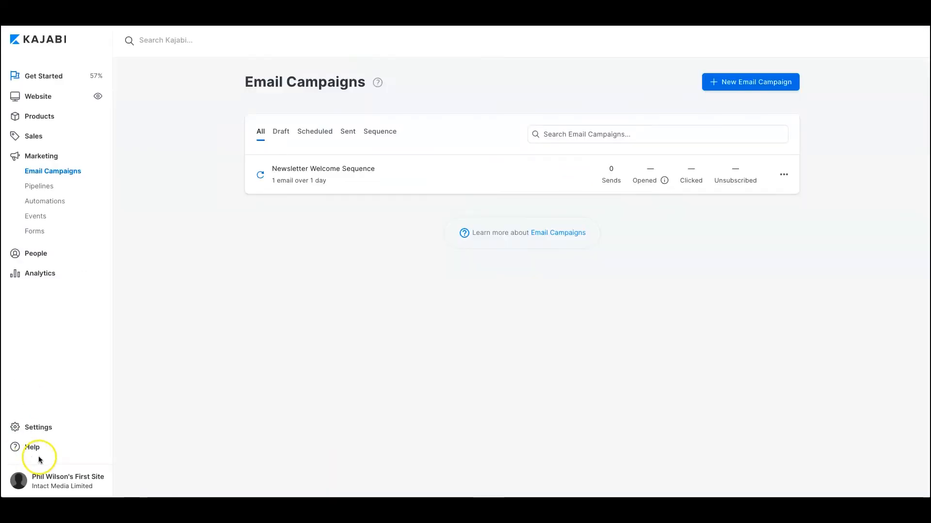
right_click(39, 427)
left_click(92, 336)
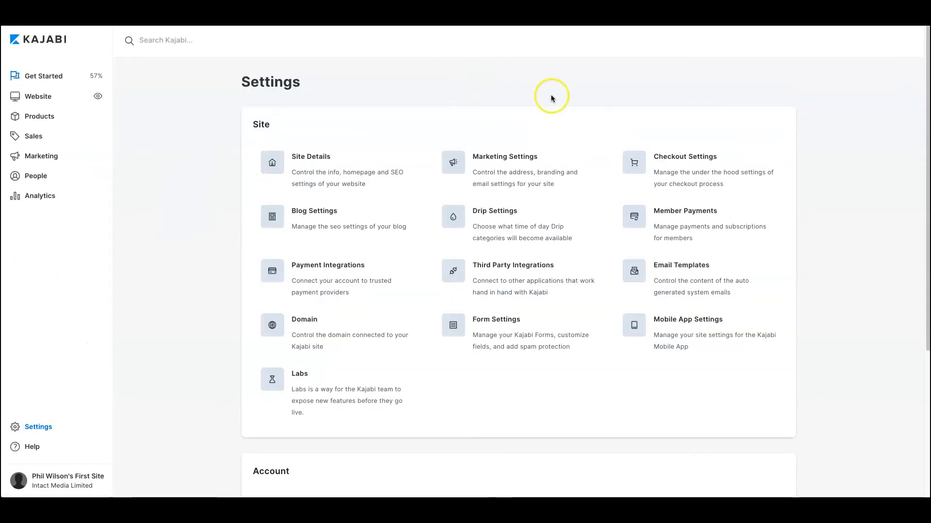
left_click(490, 173)
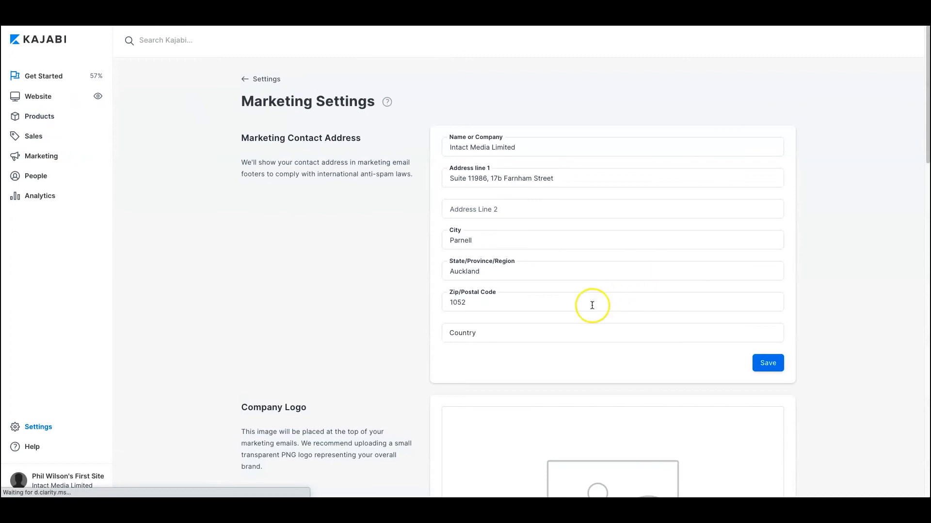
- Examine the Kajabi Email Domain section of the marketing settings, including the sending domain notice and the sender email field
scroll(592, 305, "down", 9)
scroll(590, 306, "down", 3)
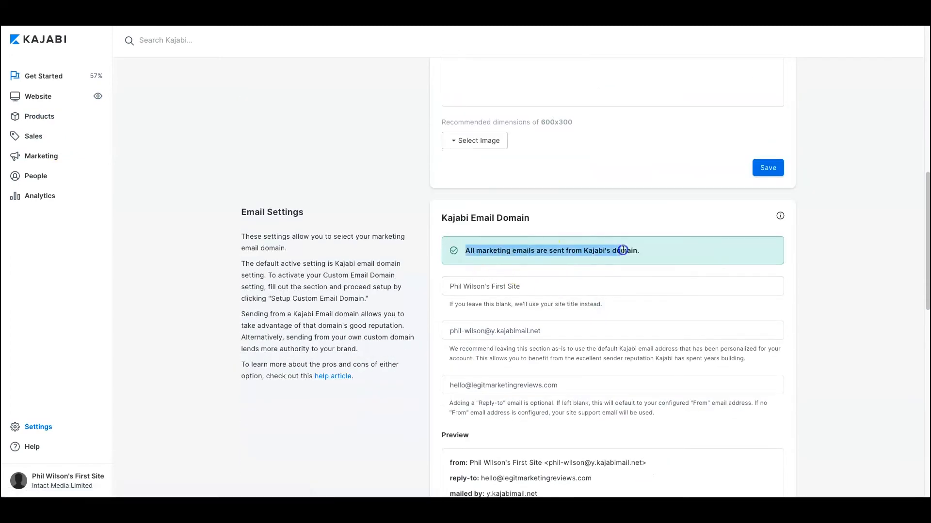
left_click_drag(652, 251, 458, 251)
left_click(458, 251)
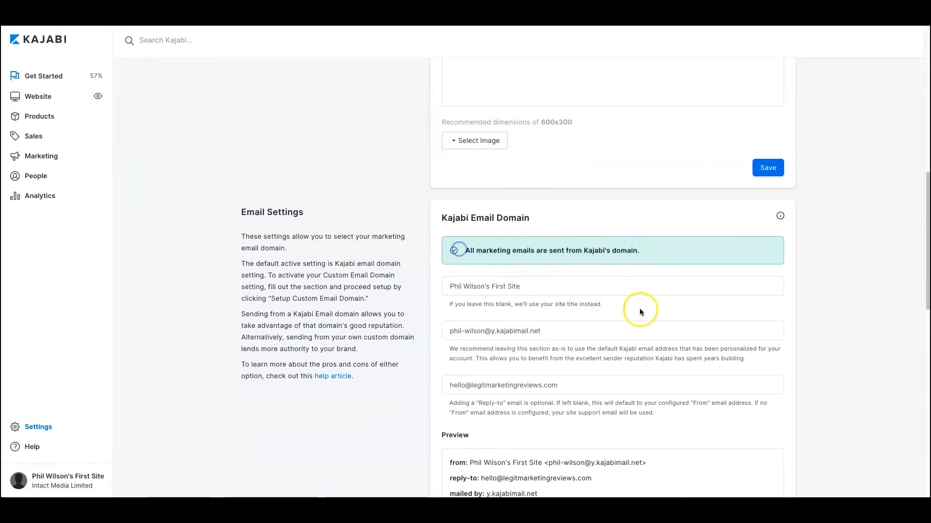
left_click(539, 331)
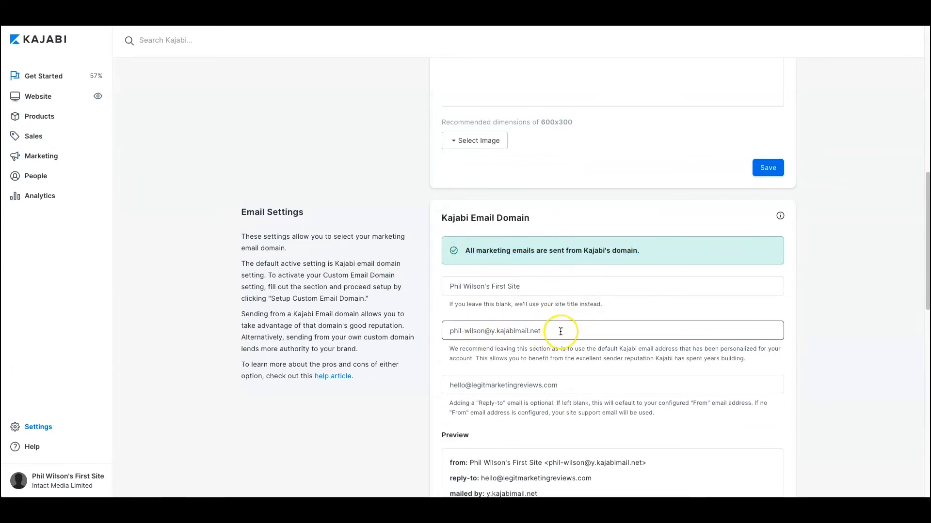
left_click(248, 107)
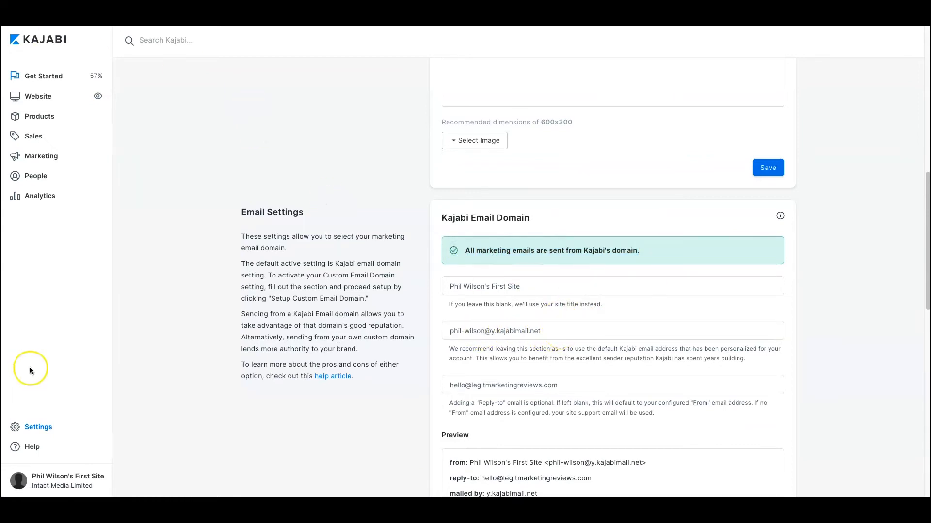
left_click(482, 330)
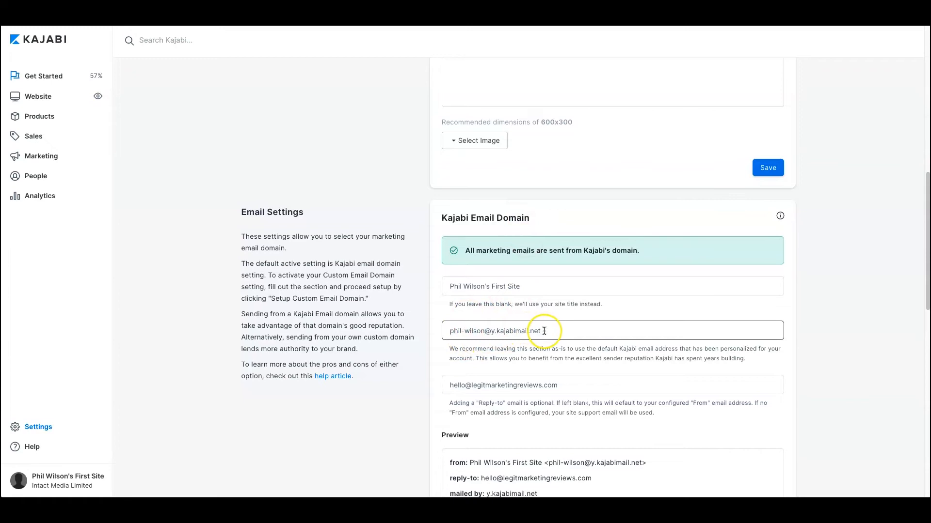
- Review the sender preview and the Custom Email Domain section with its domain setup and upgrade options
scroll(596, 339, "down", 2)
scroll(593, 350, "down", 5)
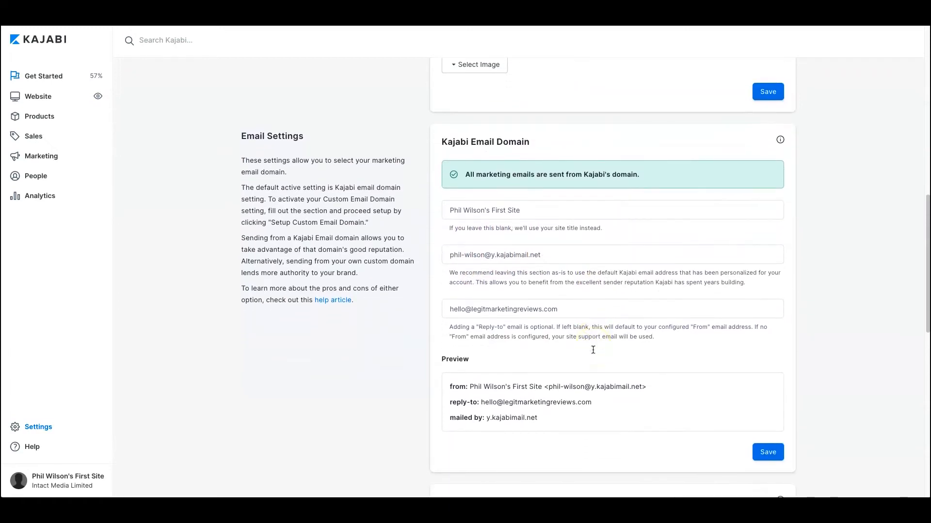
scroll(593, 349, "down", 2)
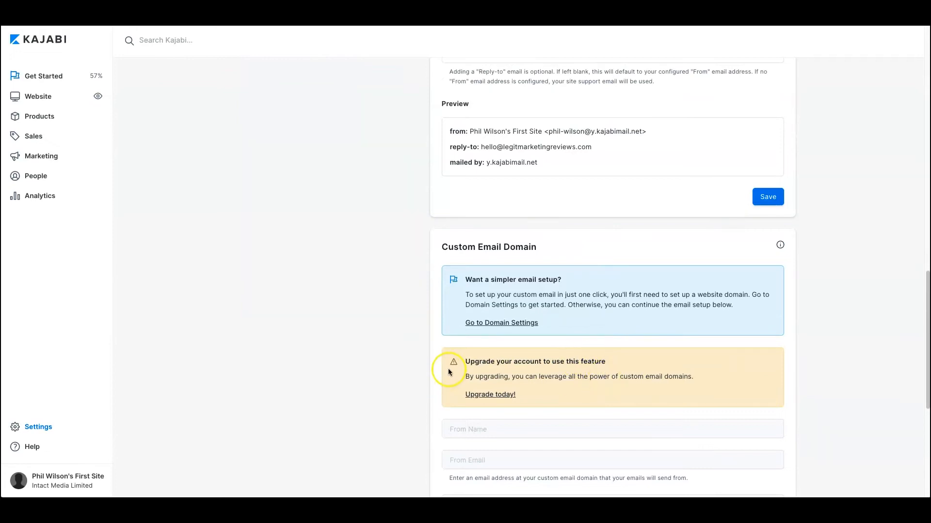
scroll(569, 381, "down", 2)
scroll(584, 381, "up", 5)
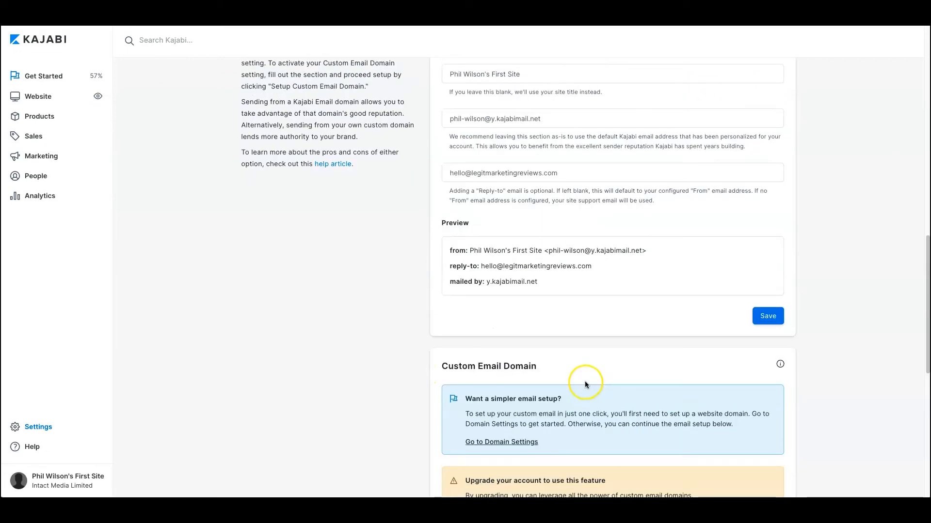
scroll(586, 382, "down", 1)
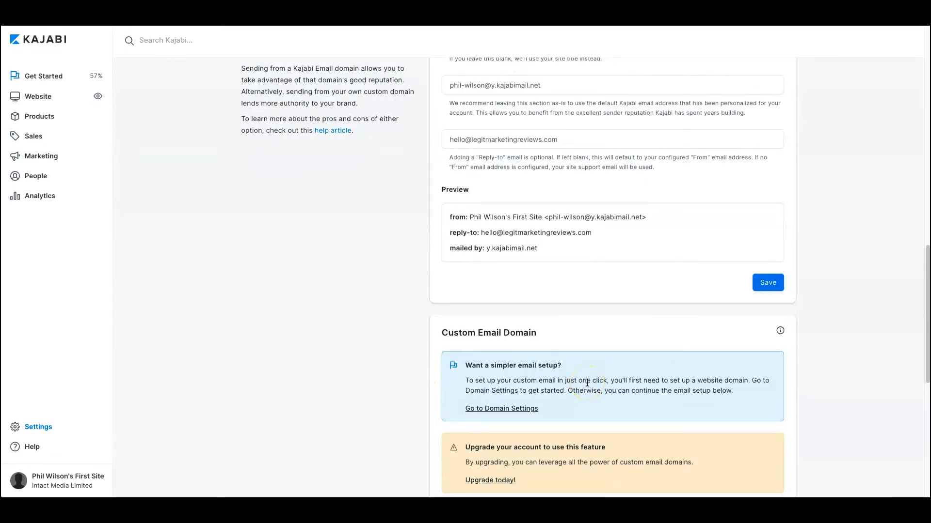
scroll(586, 382, "down", 1)
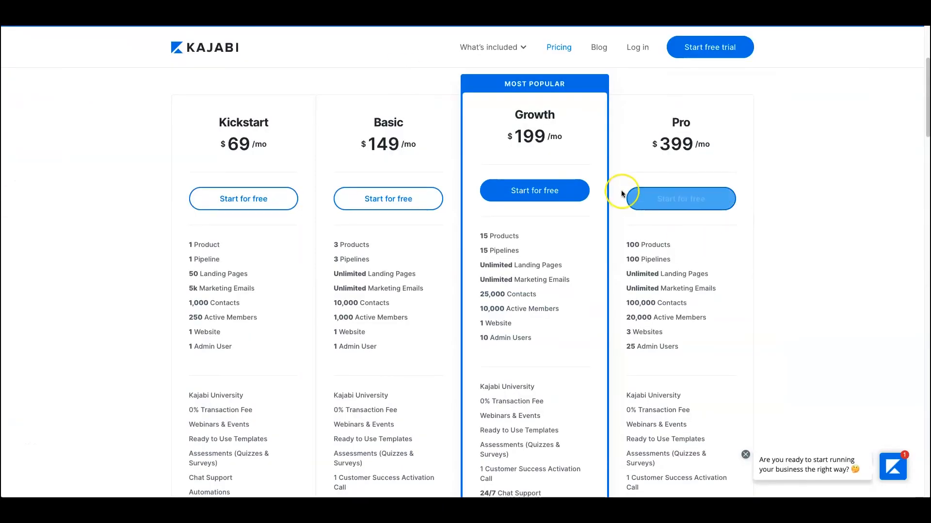
- Compare the plan features on Kajabi's pricing page, switching the prices to the annual discount and back to monthly plans
scroll(527, 283, "down", 3)
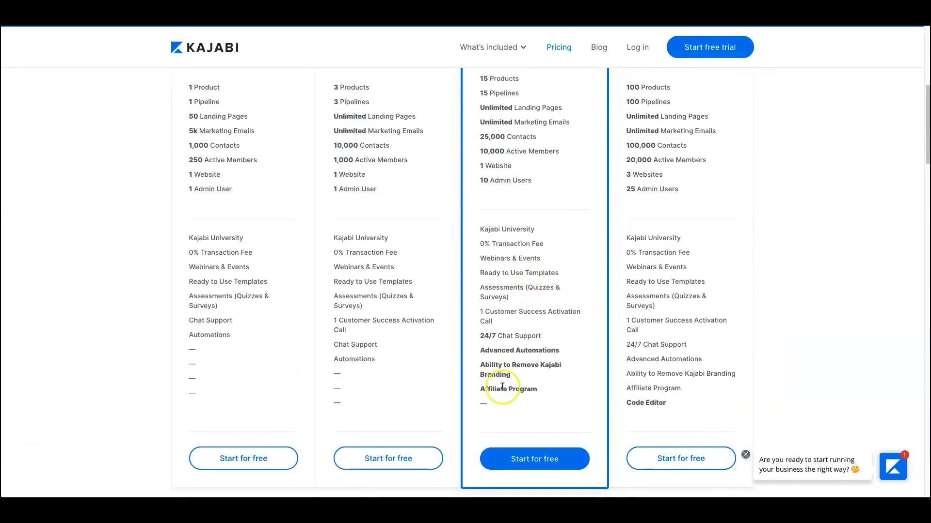
scroll(559, 383, "up", 1)
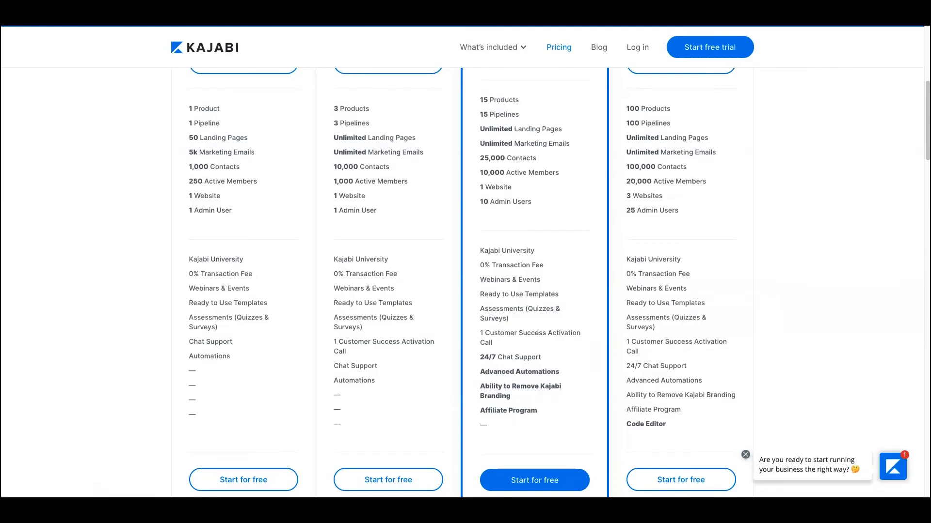
scroll(792, 216, "up", 5)
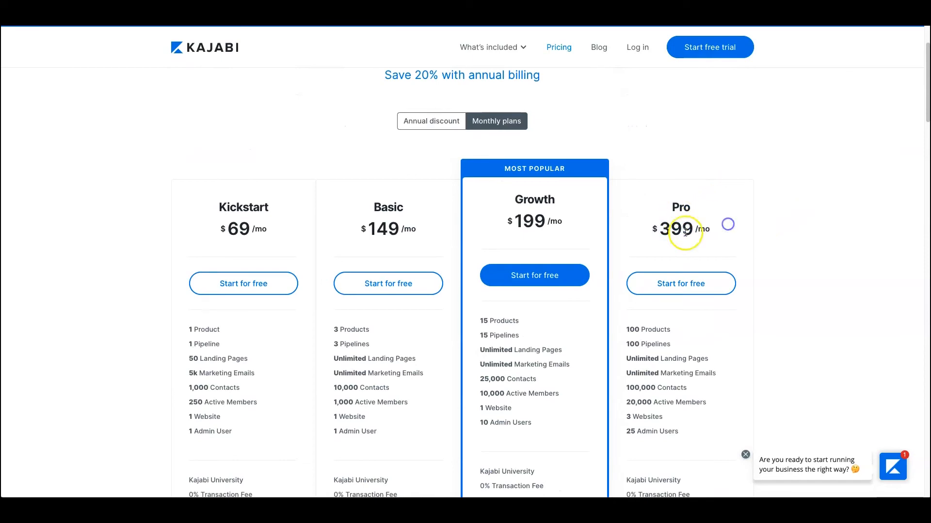
left_click(446, 121)
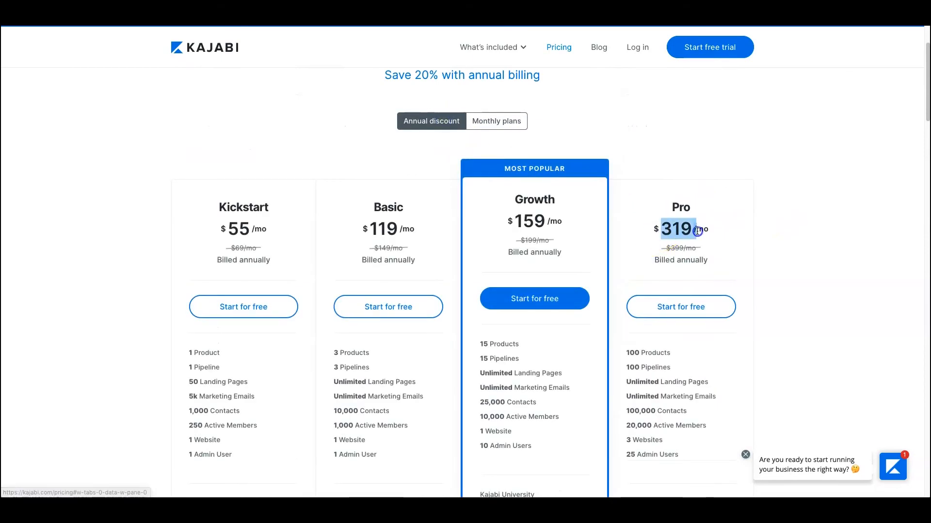
left_click(495, 122)
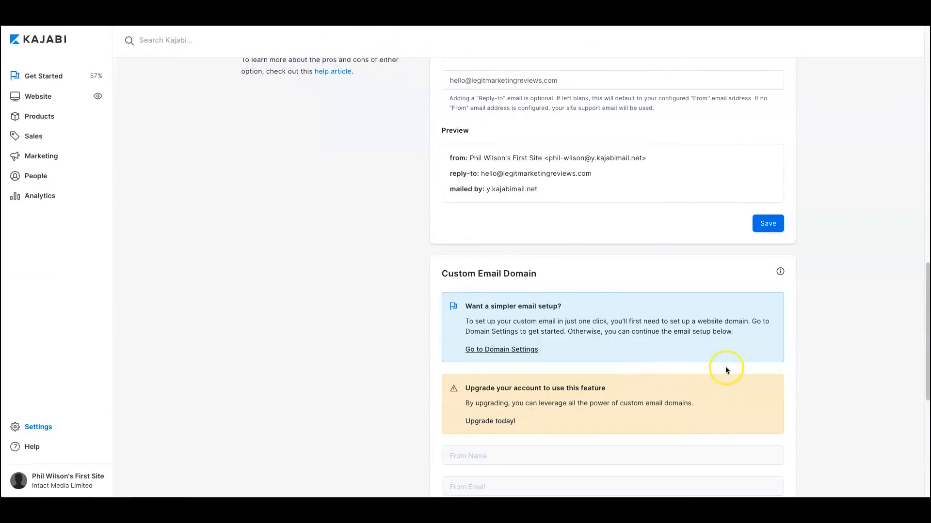
- Examine the Custom Email Domain form, including its sender name, sender email and reply-to fields
scroll(730, 354, "down", 4)
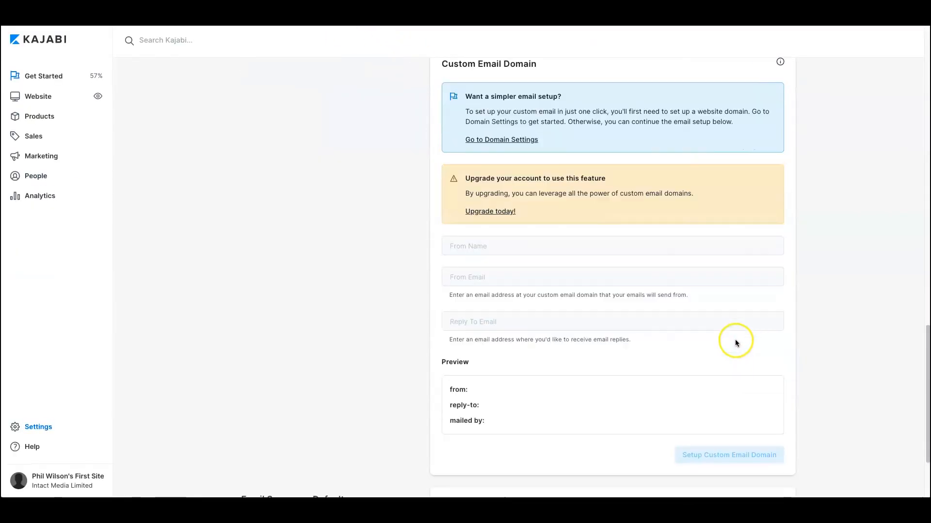
scroll(746, 337, "down", 2)
scroll(781, 347, "up", 3)
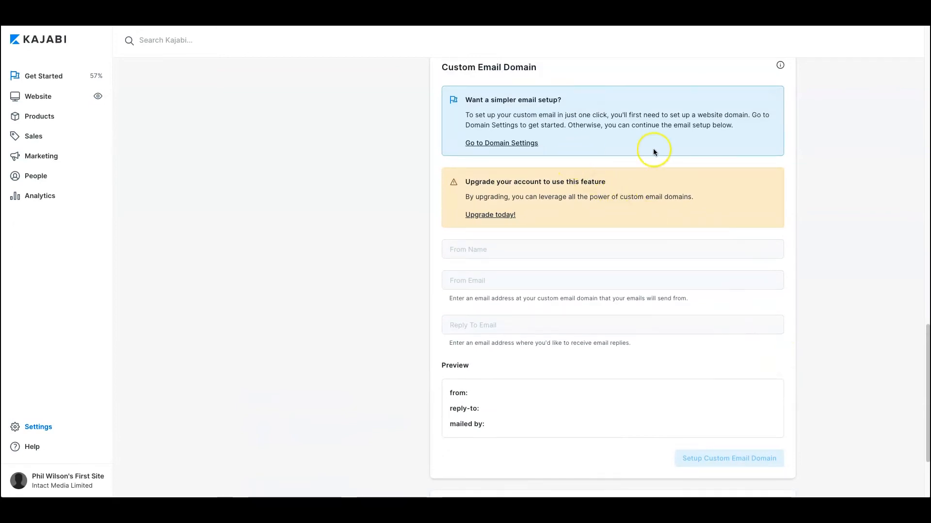
scroll(664, 150, "up", 5)
scroll(659, 153, "down", 2)
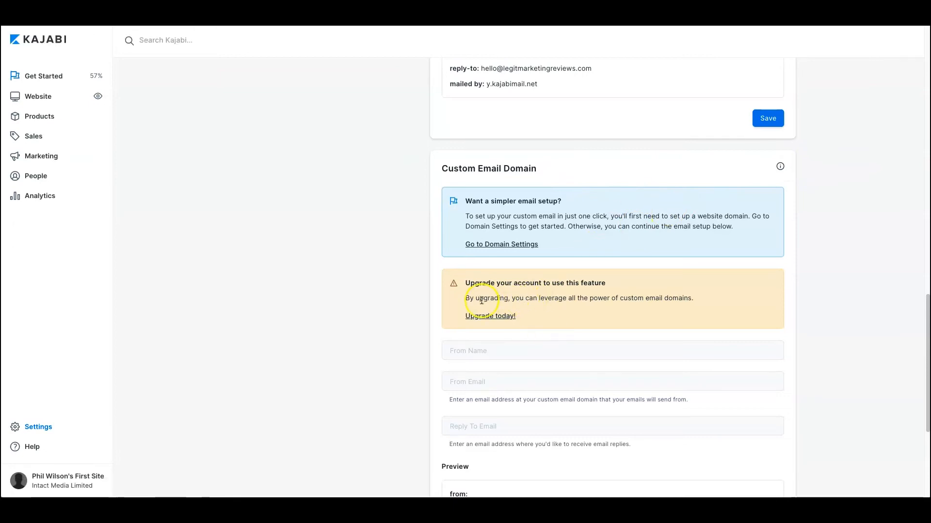
mouse_move(780, 168)
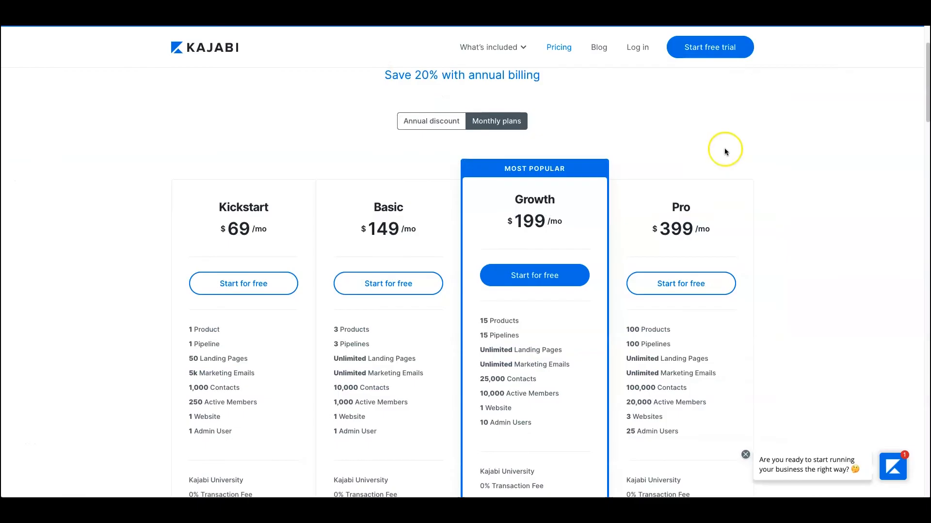
- Check the Pro plan's monthly price on the pricing page, and return to the Email Campaigns list
double_click(677, 229)
left_click(708, 216)
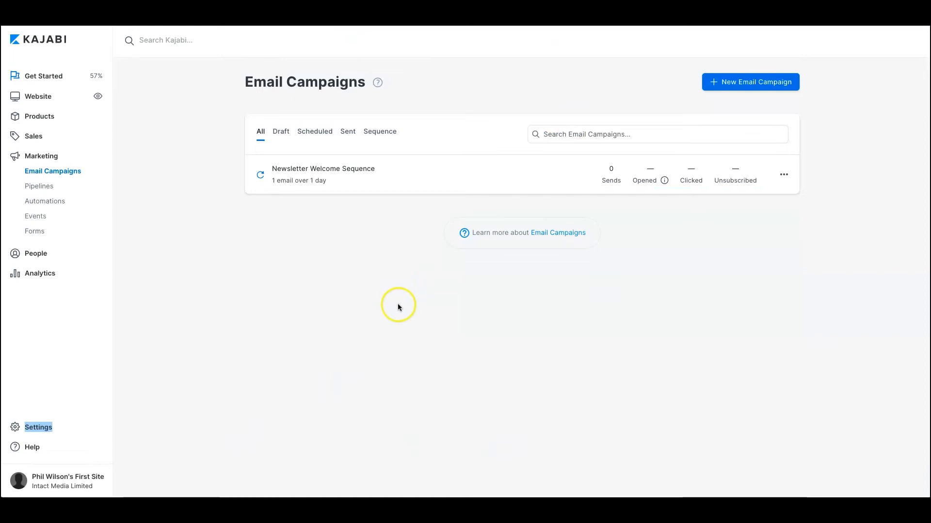
left_click(398, 307)
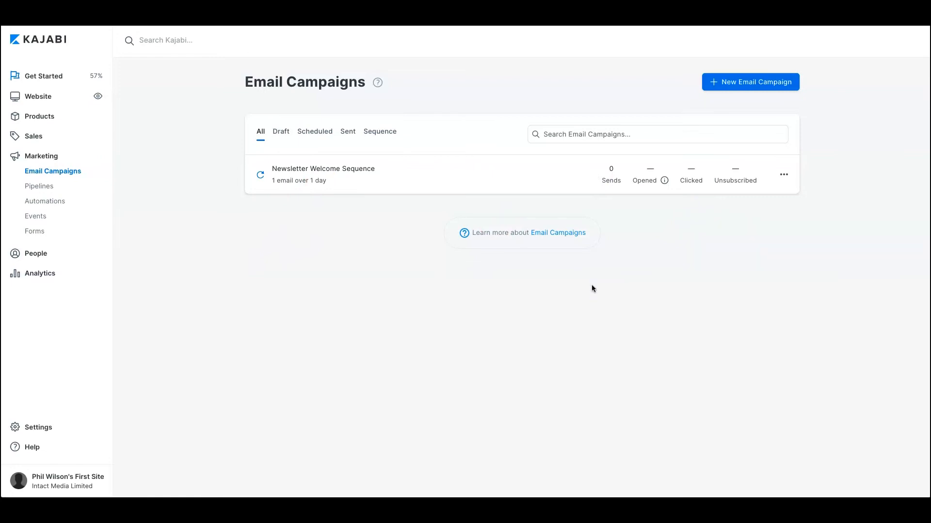
- Start a new email campaign, compare the Email Broadcast and Email Sequence types, and select Email Broadcast
left_click(745, 88)
left_click(322, 171)
left_click(550, 220)
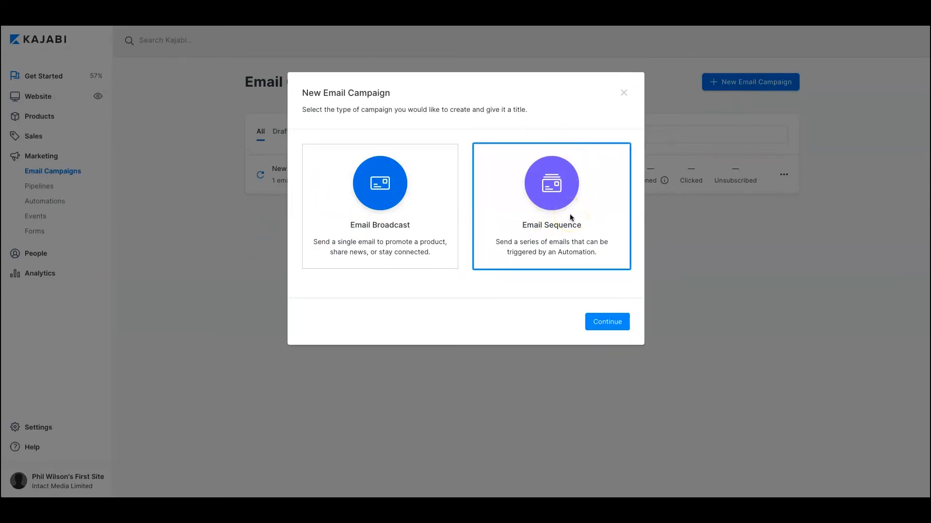
left_click(408, 240)
left_click(533, 174)
left_click(366, 184)
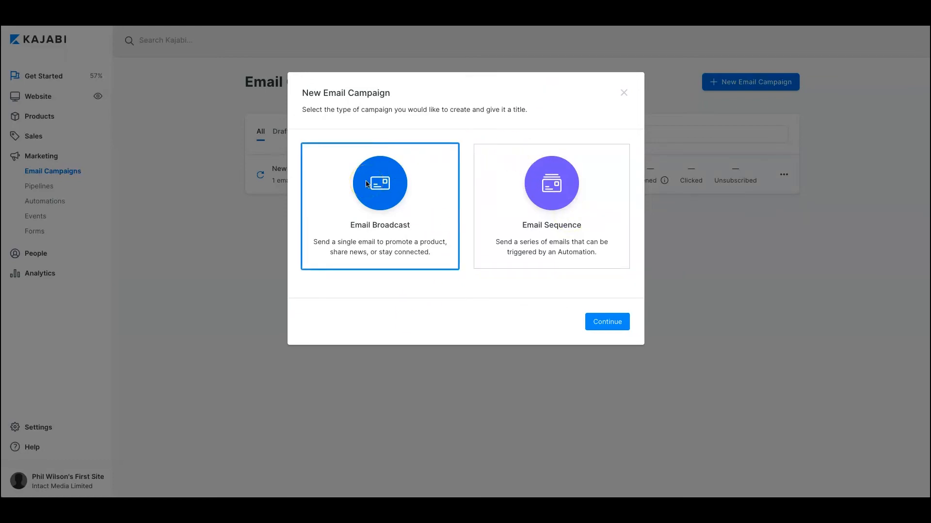
- Browse the email templates, choose Showcase a Product, and create the broadcast with the title YouTube Test
left_click(601, 321)
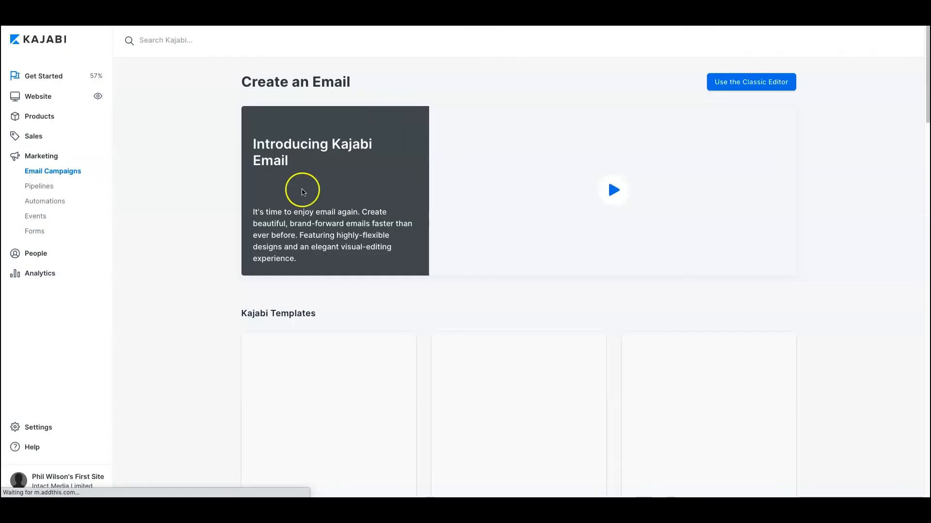
scroll(445, 384, "down", 10)
scroll(529, 291, "down", 20)
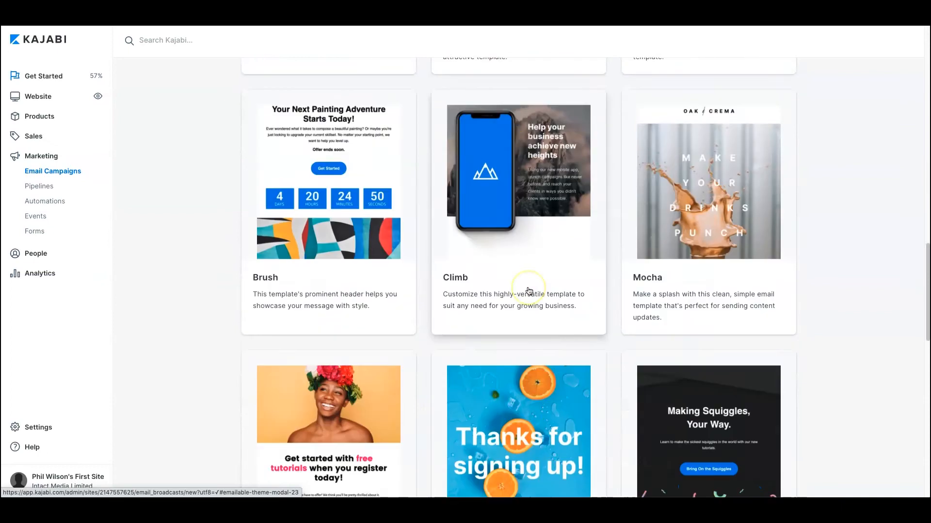
scroll(528, 290, "up", 17)
scroll(529, 290, "up", 15)
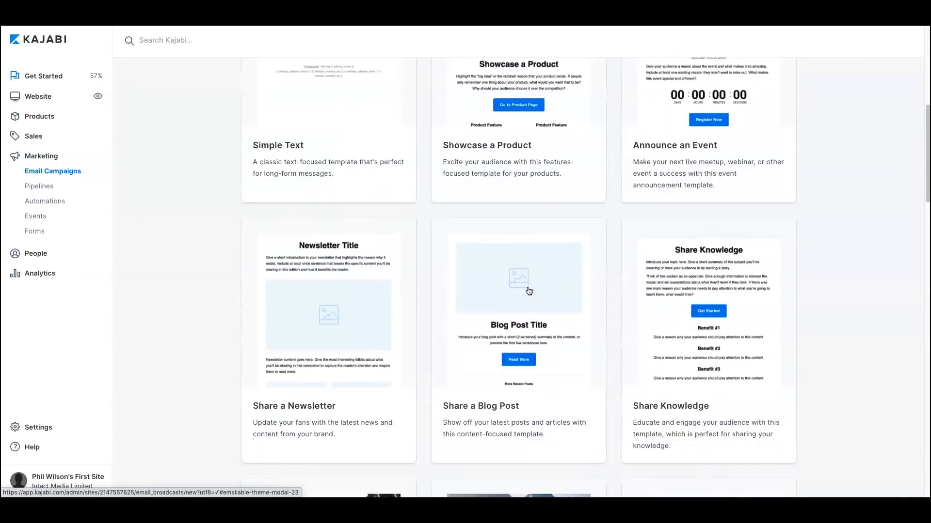
left_click(527, 297)
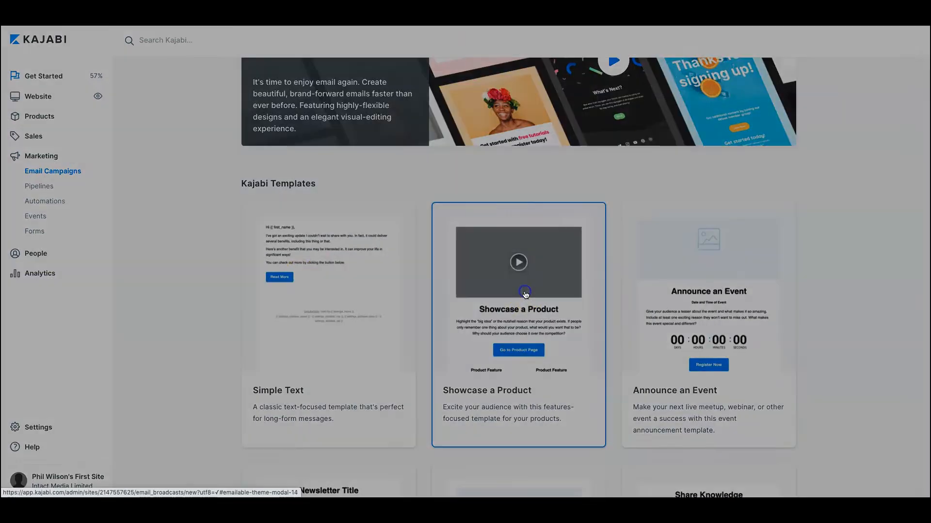
left_click(591, 149)
type("YouTube Test")
key("Return")
left_click(579, 105)
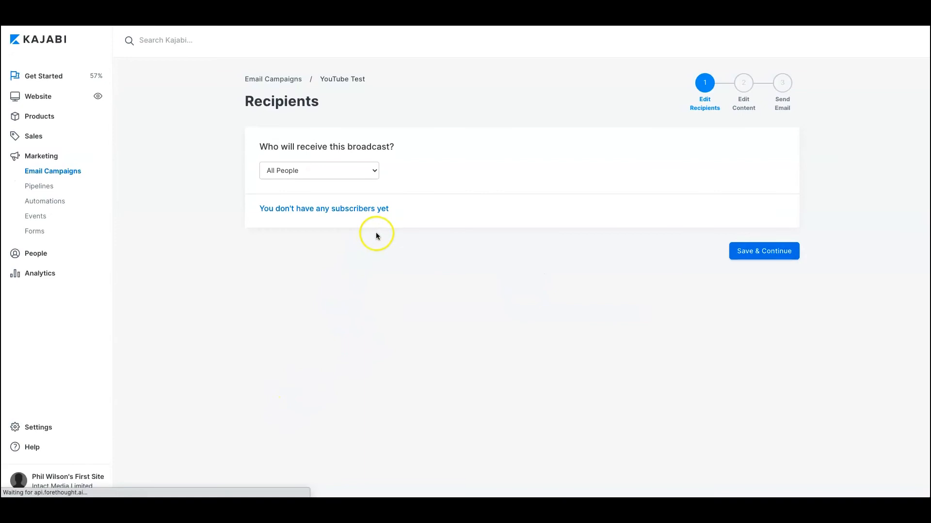
- Set the broadcast's recipients to All People, save them, and continue to the email content
left_click(372, 171)
left_click(361, 175)
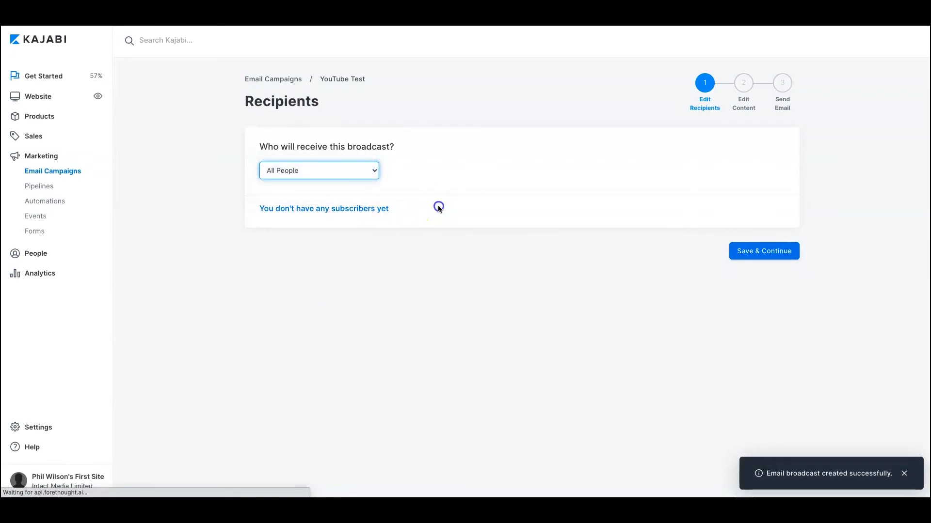
left_click(779, 251)
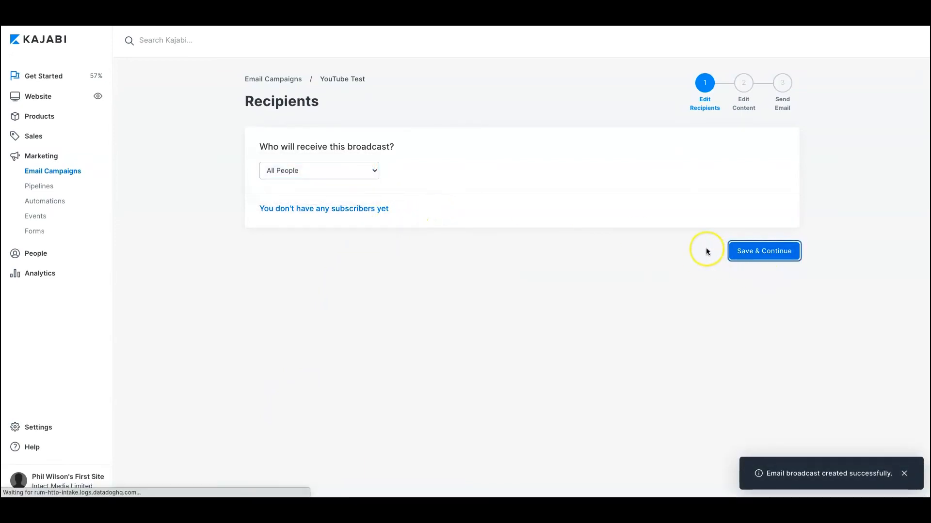
- Launch the email editor, review and save the template layout, and check the Edit Content page down to its Automations section
scroll(447, 262, "down", 1)
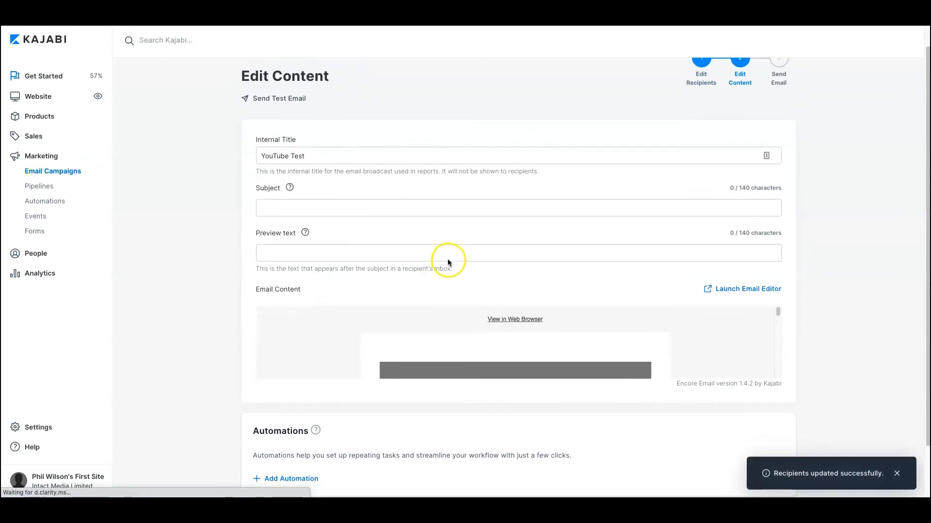
left_click(759, 289)
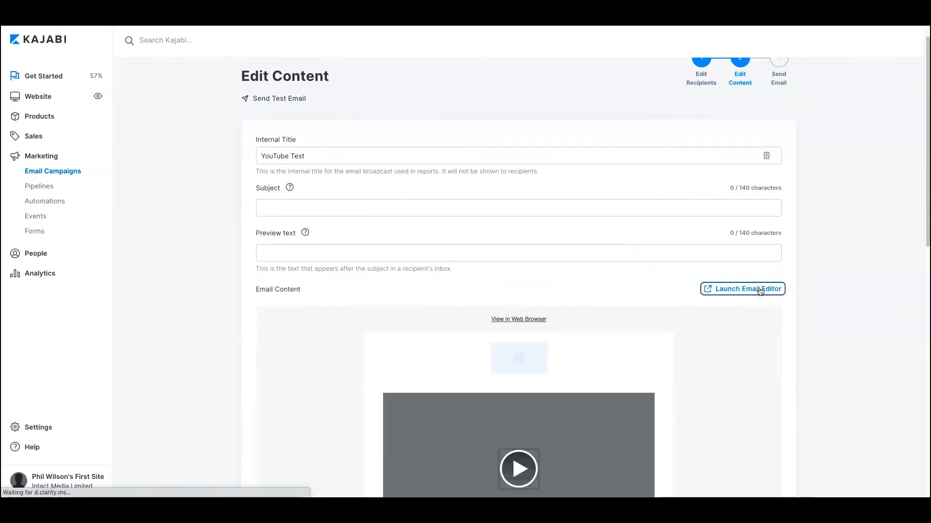
scroll(685, 293, "down", 3)
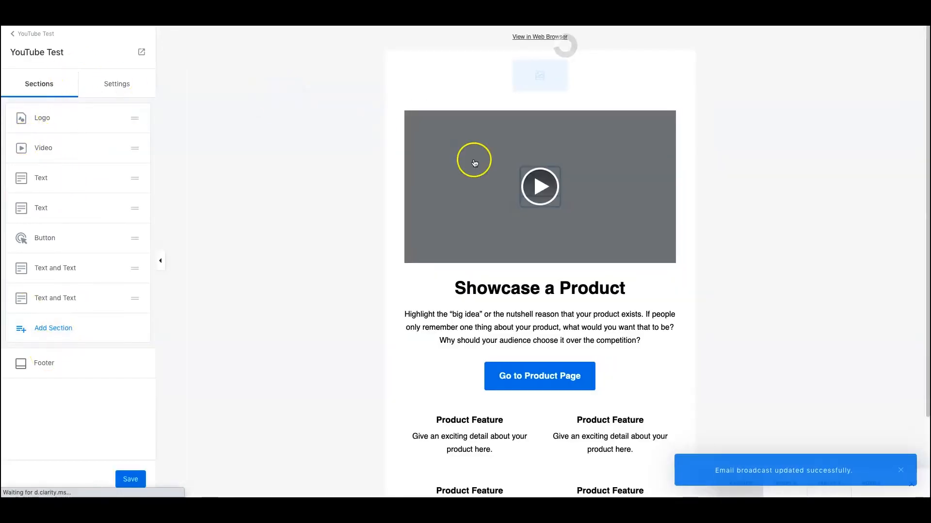
scroll(428, 367, "down", 2)
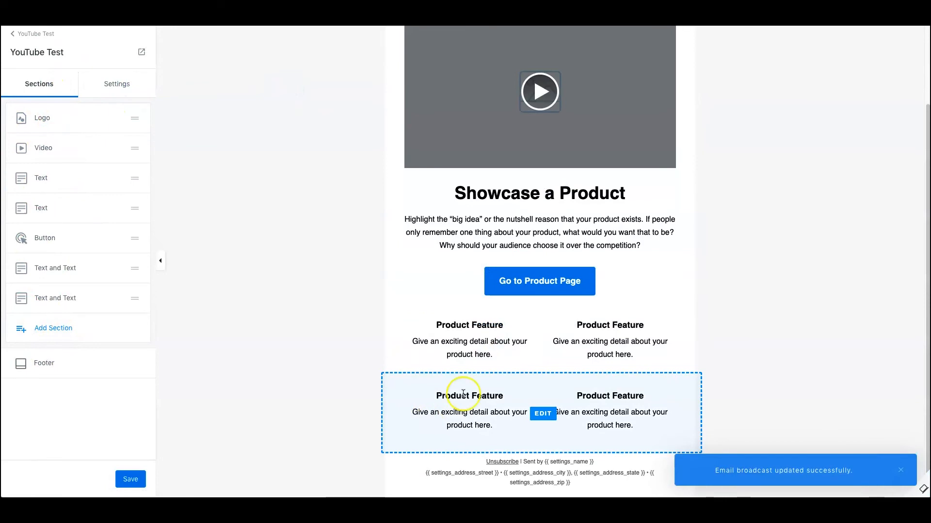
scroll(534, 478, "up", 2)
left_click(130, 479)
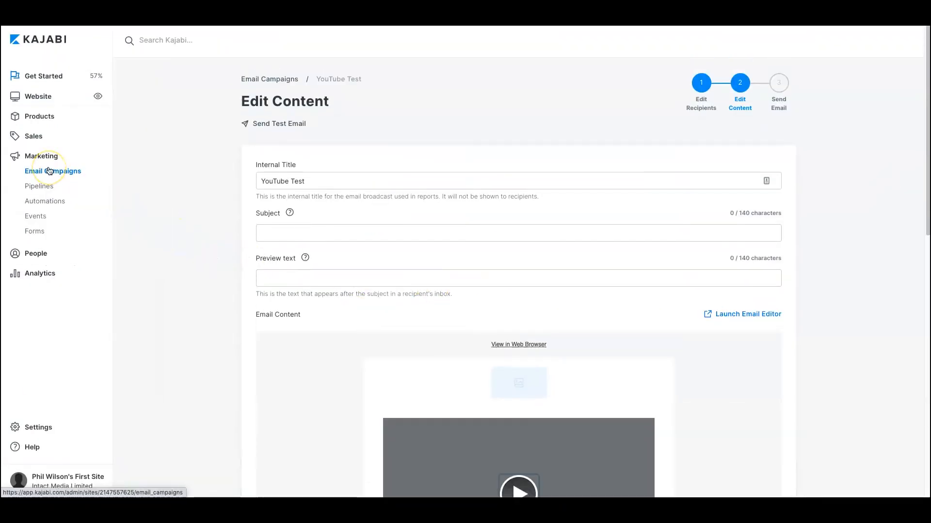
scroll(655, 291, "down", 13)
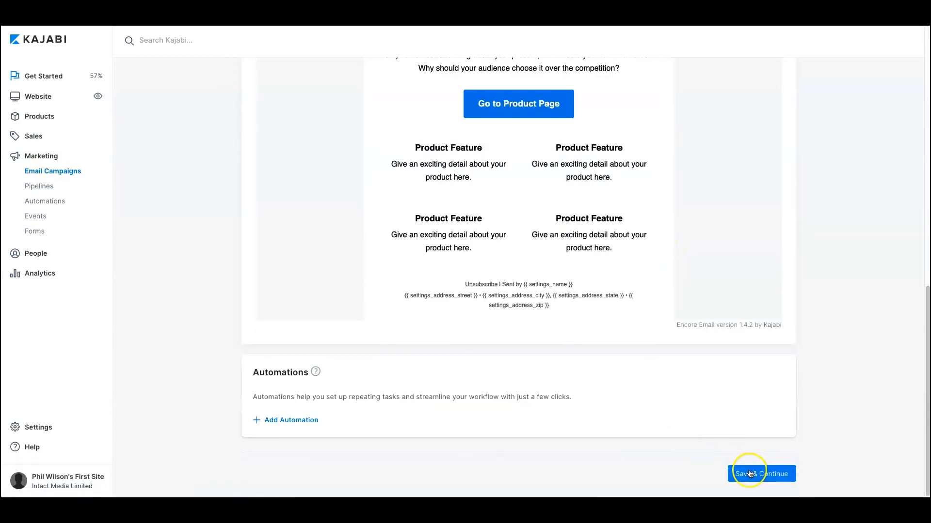
scroll(708, 472, "up", 2)
scroll(707, 472, "up", 10)
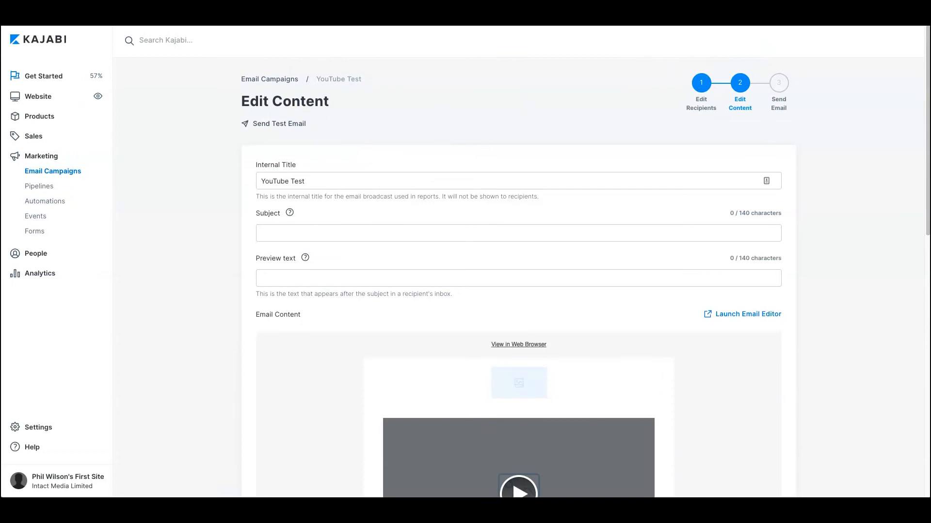
- Generate a new marketing pipeline from the Free Book OVO blueprint, with Mini Course as the offer to sell
left_click(44, 187)
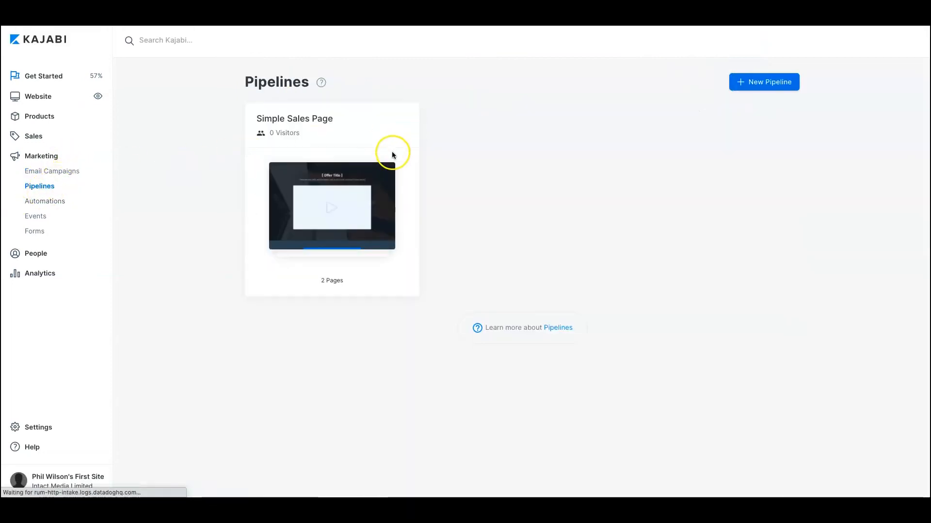
left_click(751, 87)
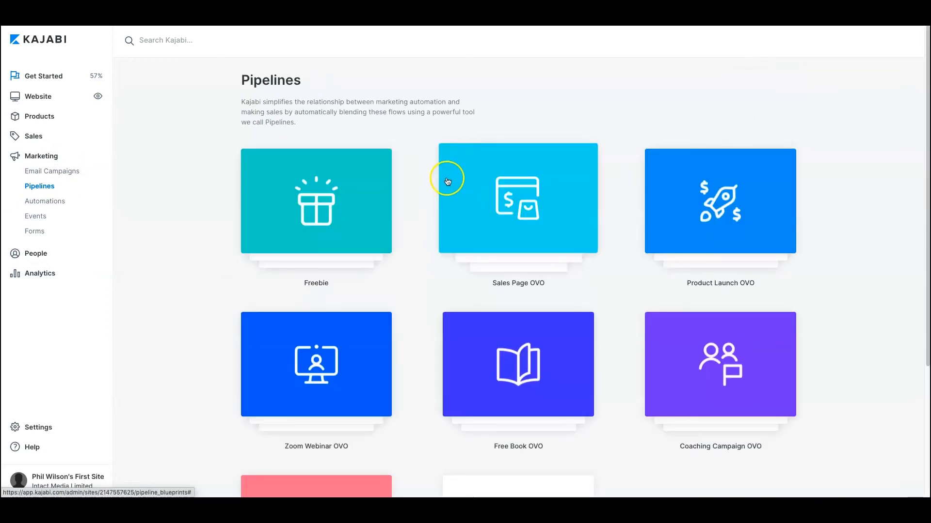
scroll(412, 199, "down", 2)
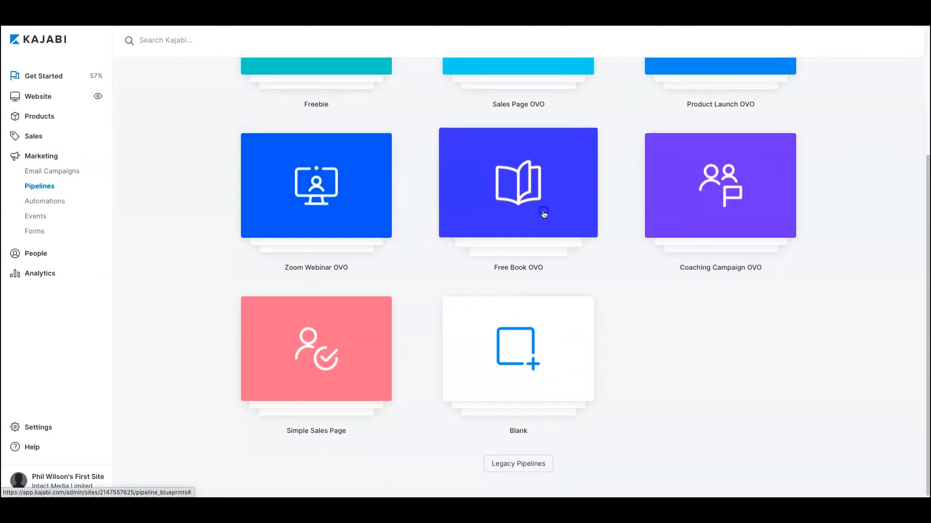
left_click(544, 214)
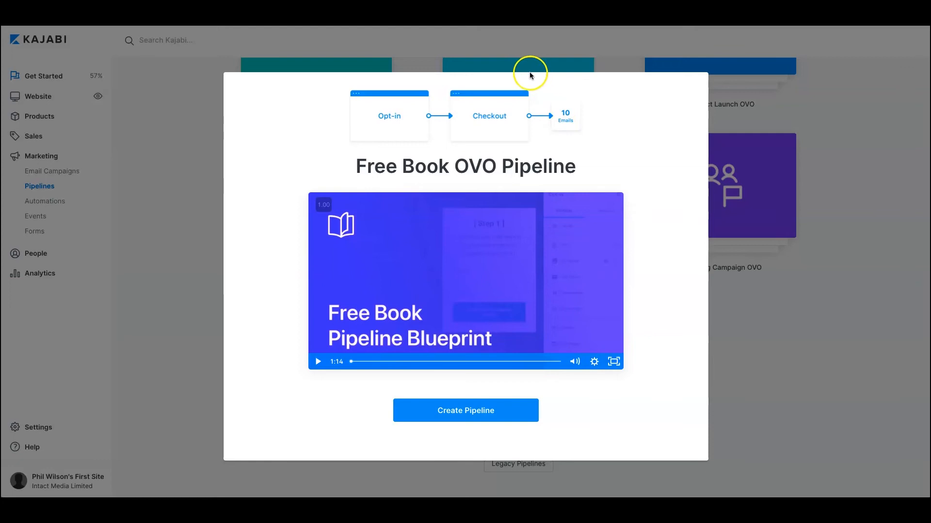
left_click(475, 412)
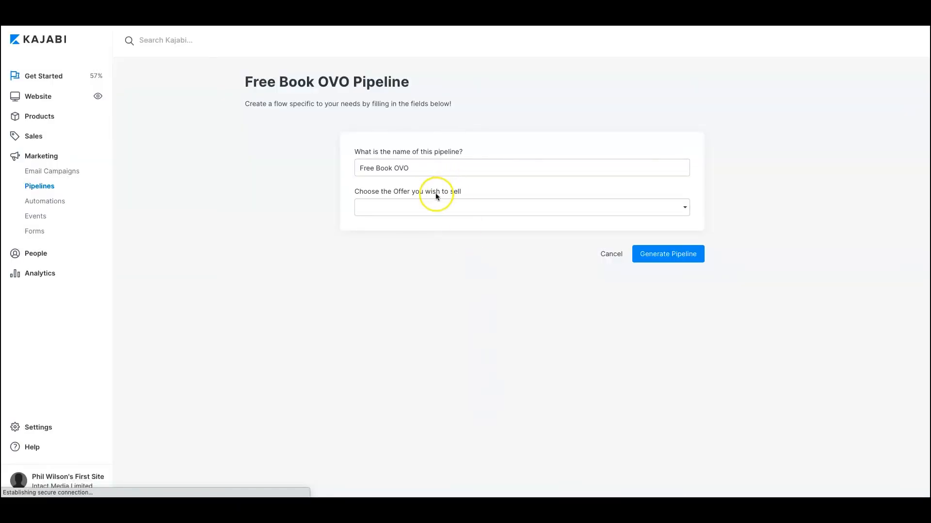
left_click(430, 205)
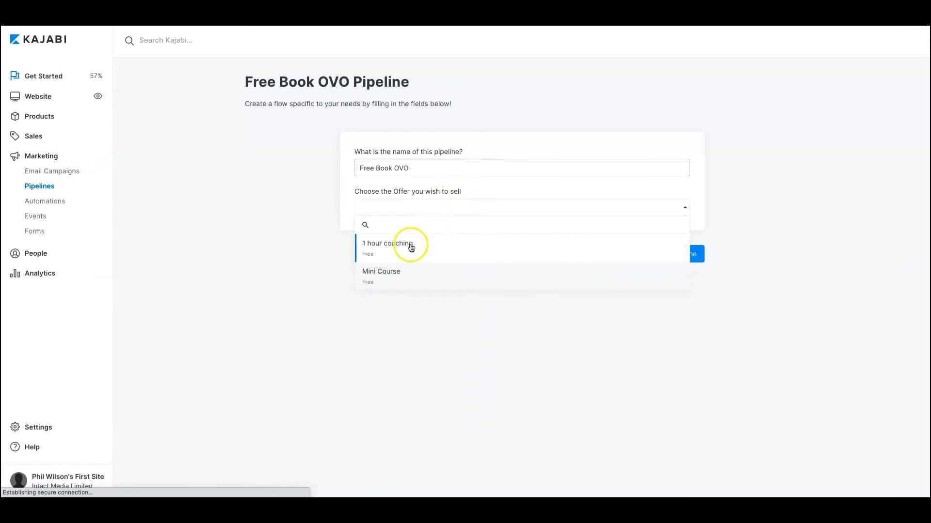
left_click(381, 284)
left_click(655, 248)
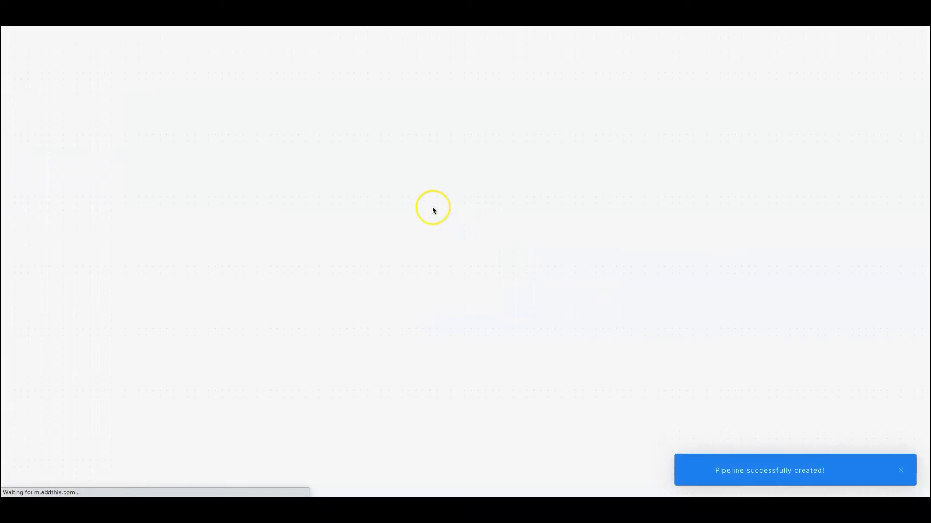
- Examine the Free Book OVO pipeline from the opt-in page through the offer checkout to the email sequences
scroll(453, 262, "down", 5)
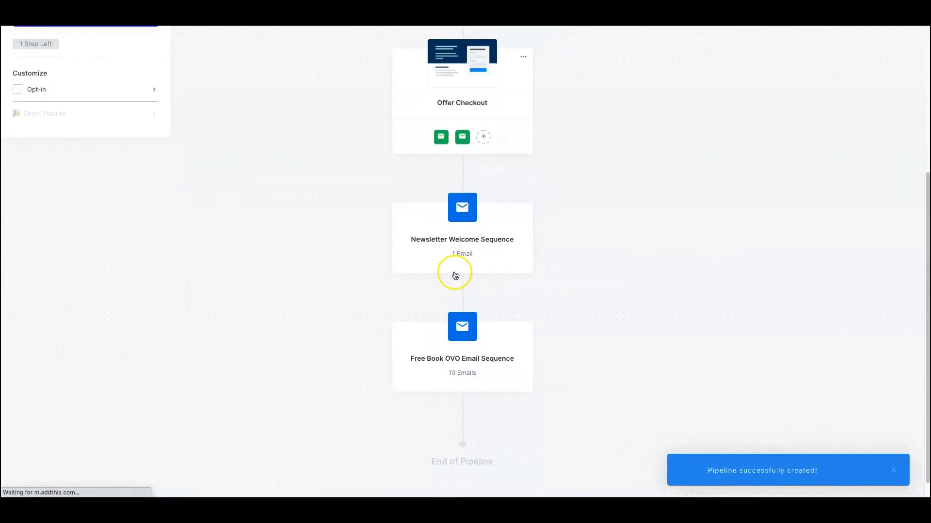
scroll(440, 345, "up", 5)
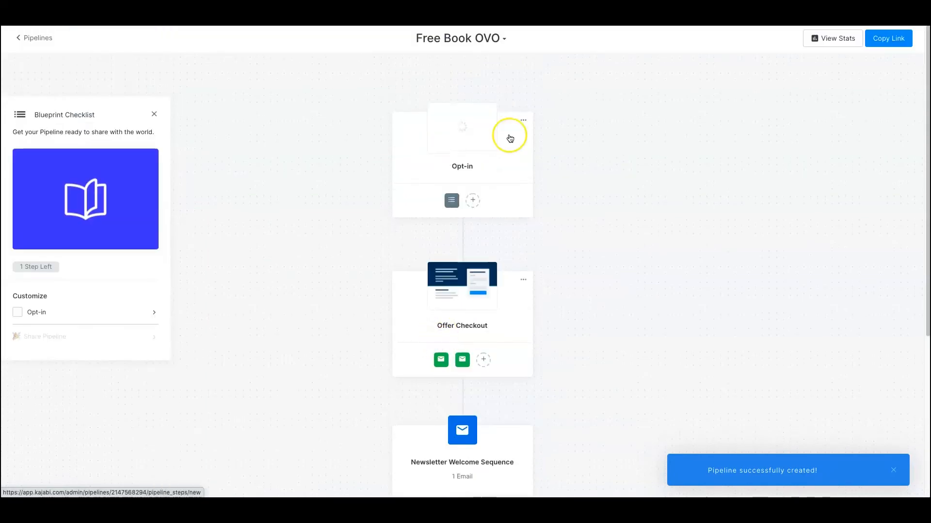
mouse_move(457, 105)
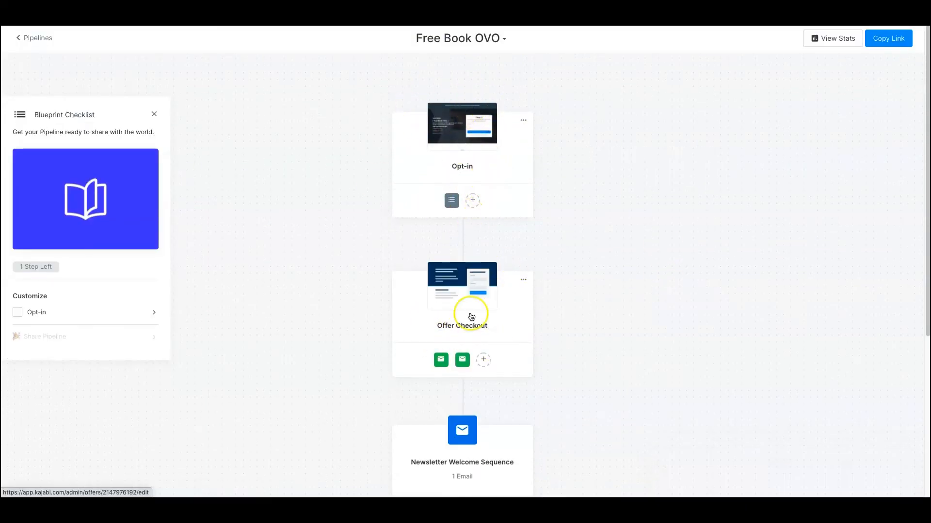
scroll(455, 315, "down", 1)
scroll(496, 305, "down", 4)
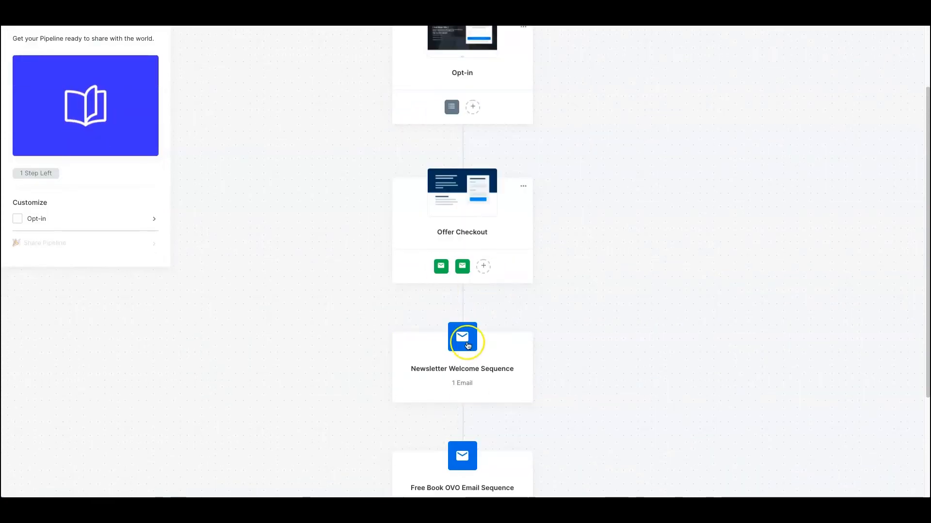
scroll(485, 313, "up", 2)
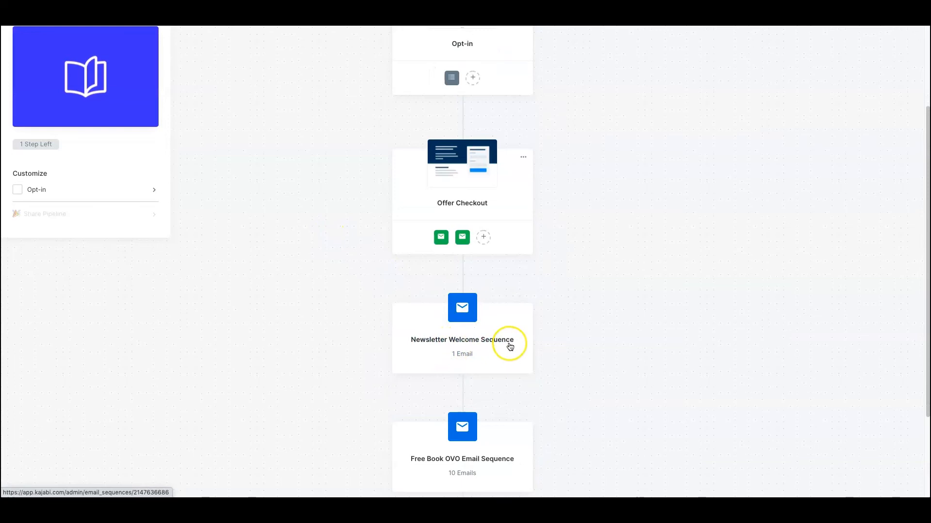
scroll(549, 340, "down", 2)
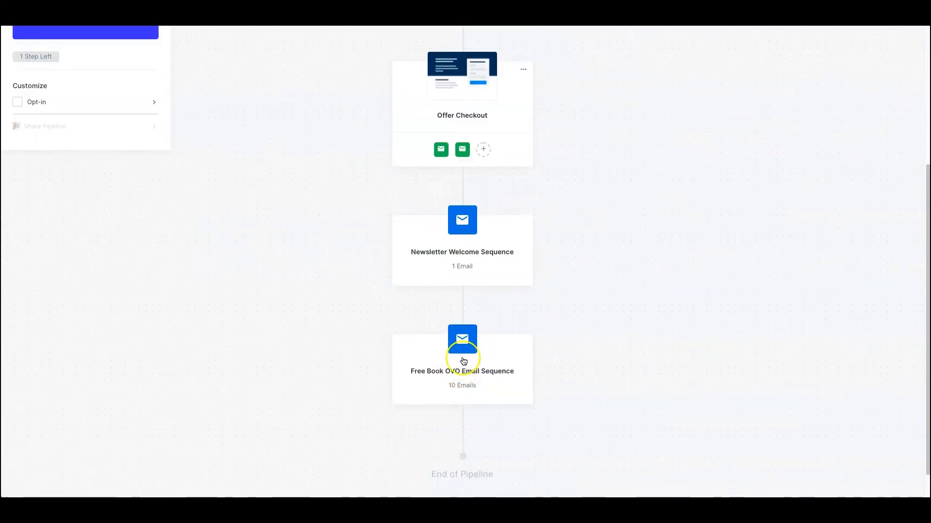
- View the pipeline's Newsletter Welcome Sequence, go back to the Email Campaigns list, and try to delete that sequence
left_click(506, 280)
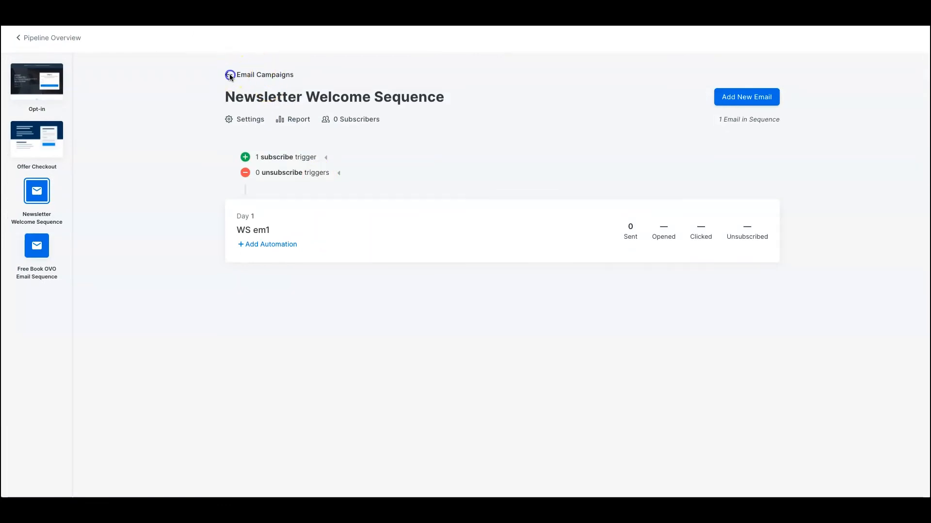
left_click(229, 75)
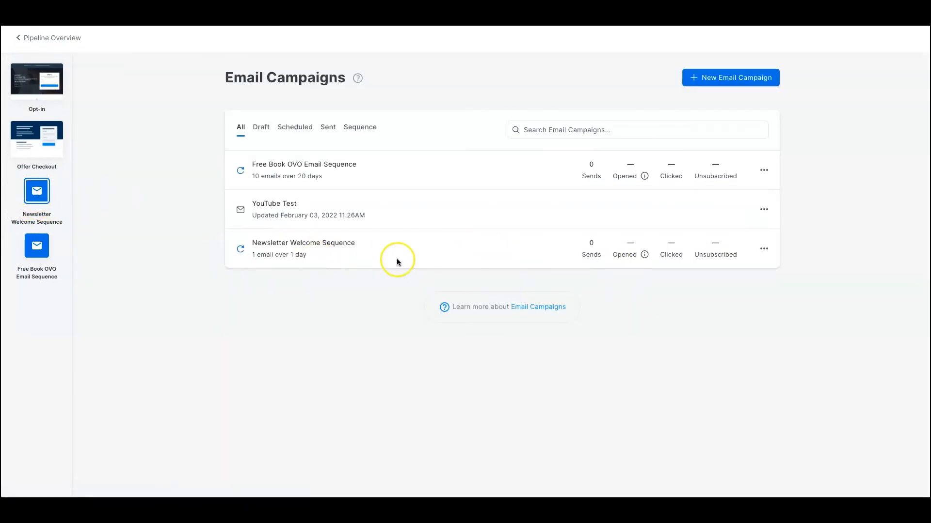
left_click(763, 249)
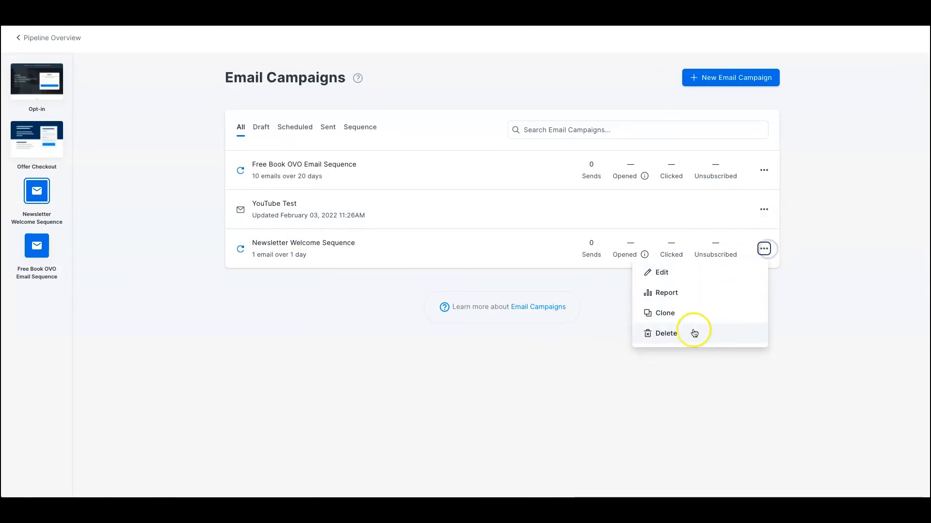
left_click(696, 333)
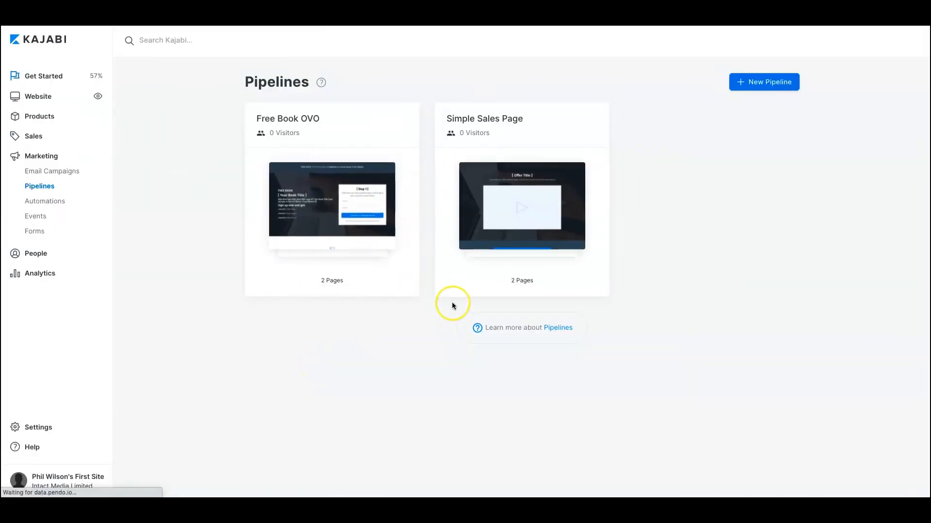
- View the marketing automations, start a new automation, and examine the available When triggers without choosing one
left_click(63, 206)
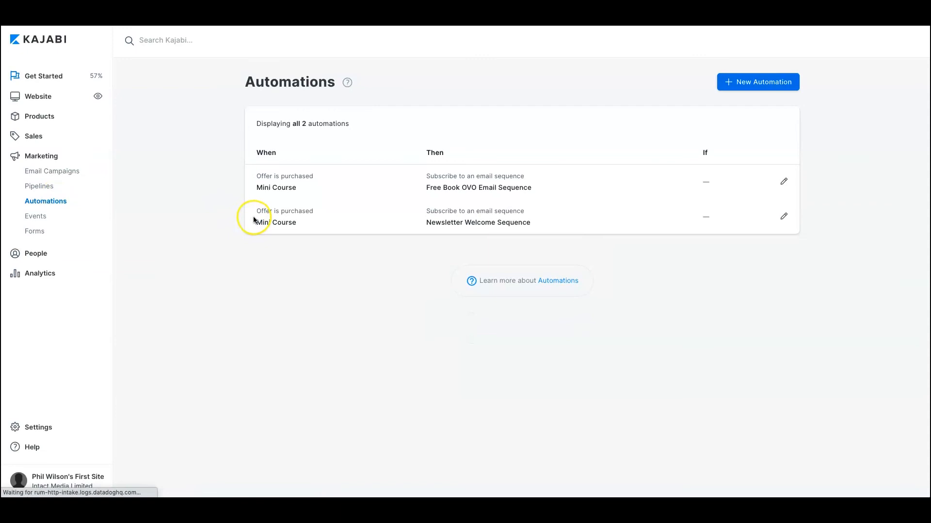
left_click(768, 83)
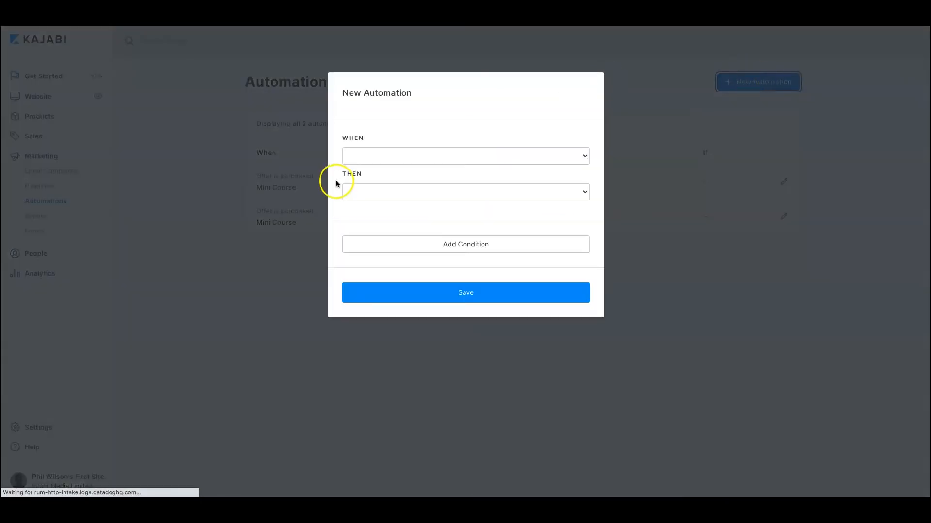
left_click(368, 156)
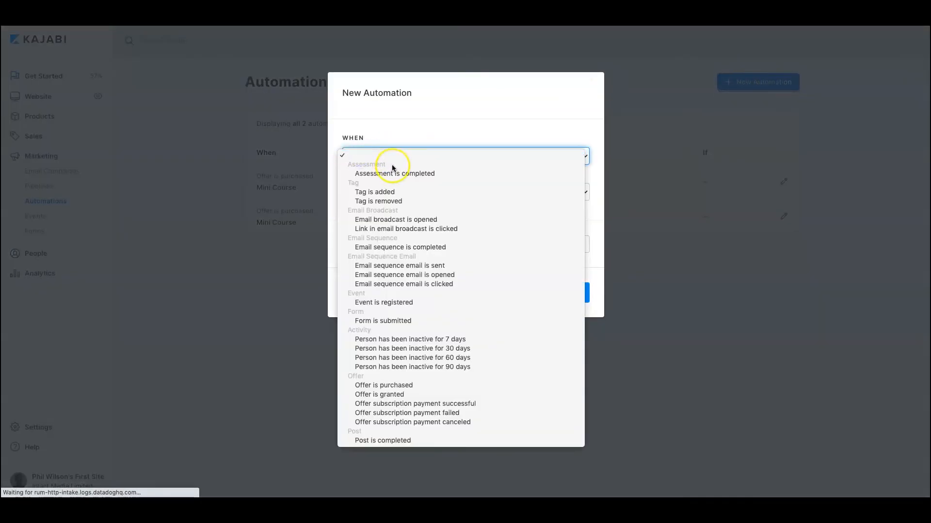
left_click(384, 119)
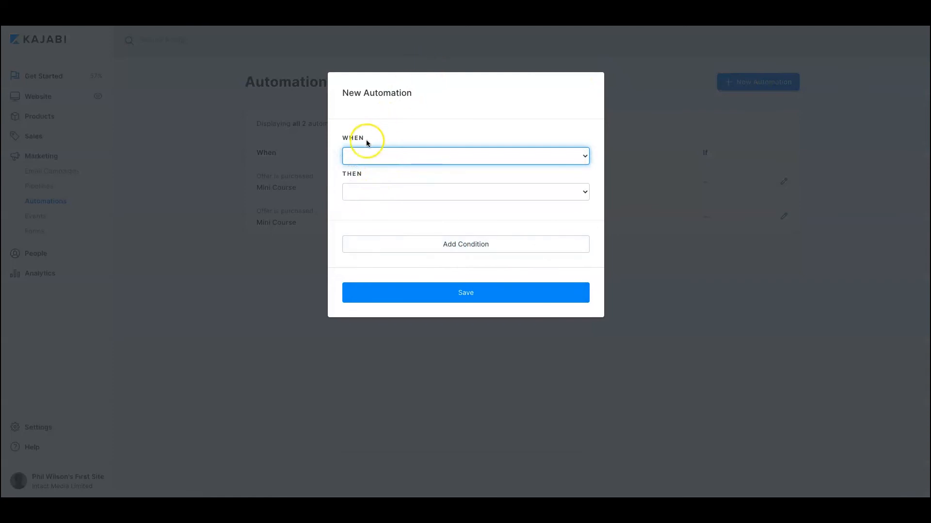
- Set the new automation's When trigger to Email sequence is completed and examine the available Then actions without choosing one
left_click(364, 156)
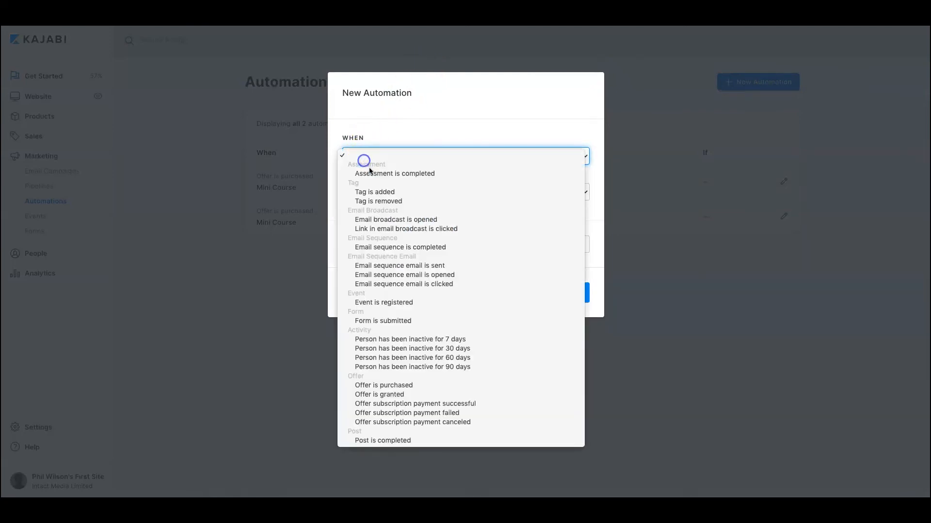
left_click(411, 248)
left_click(387, 214)
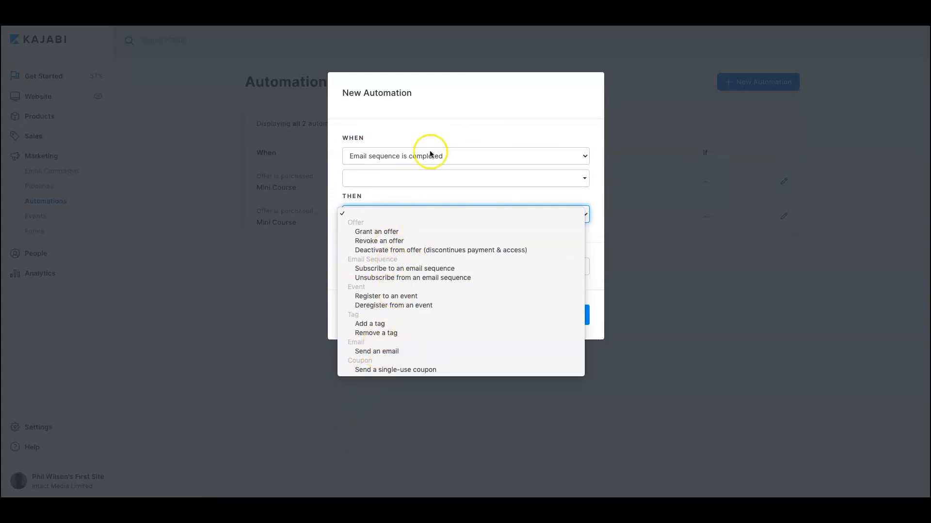
left_click(432, 121)
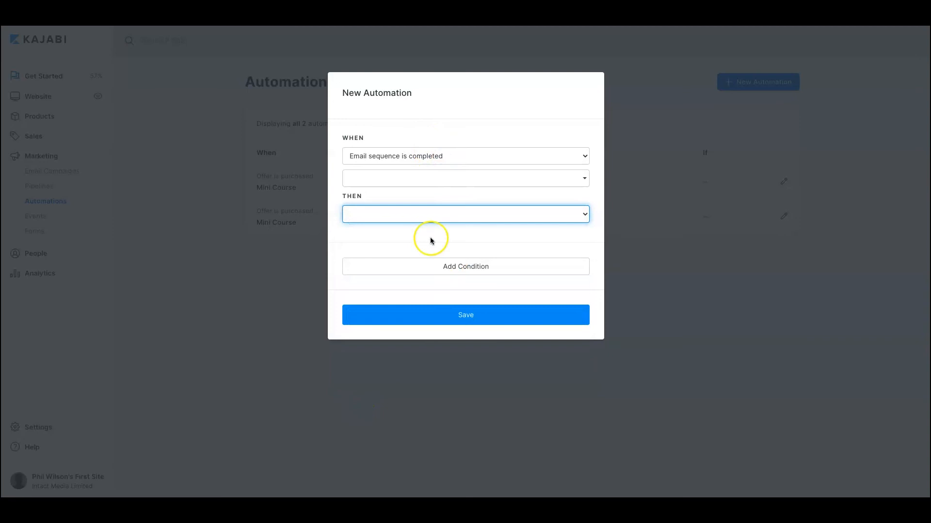
left_click(431, 218)
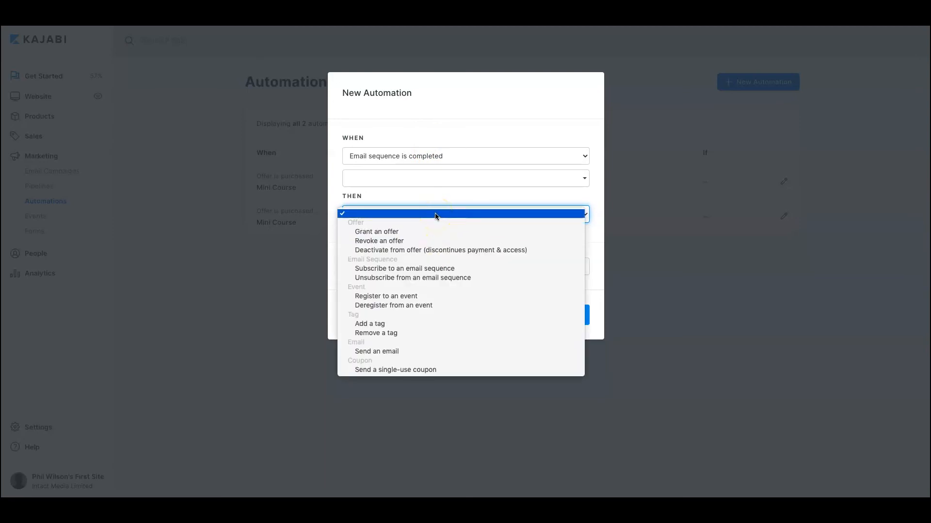
left_click(438, 203)
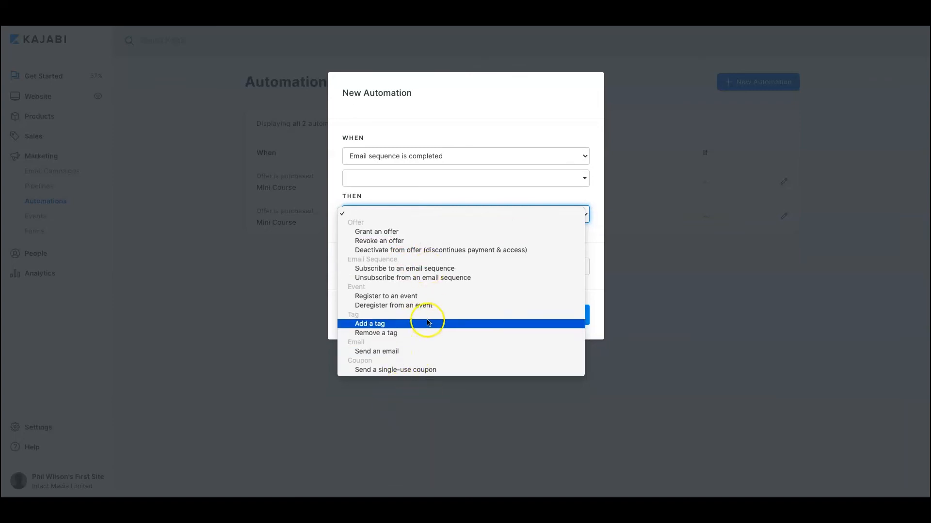
left_click(401, 193)
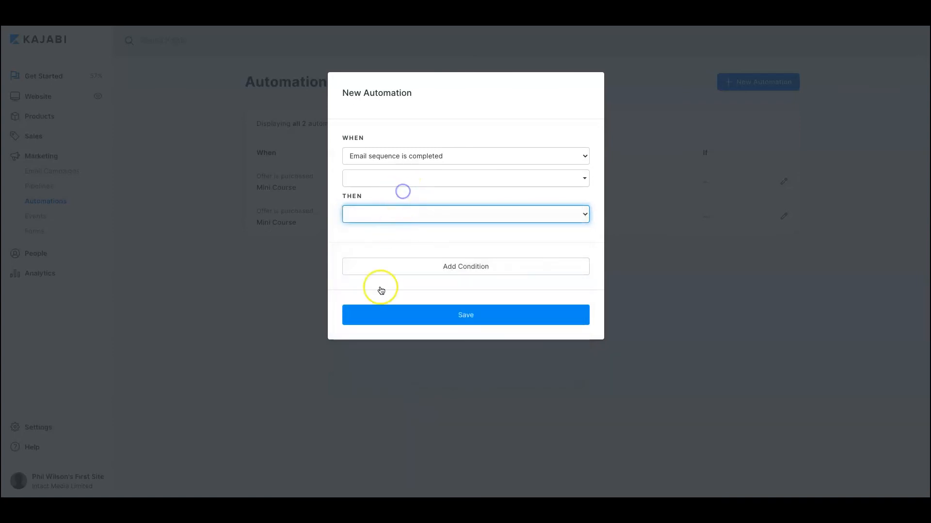
- Add a condition to the automation, examine its available filters, and discard the automation without saving
left_click(443, 266)
left_click(428, 287)
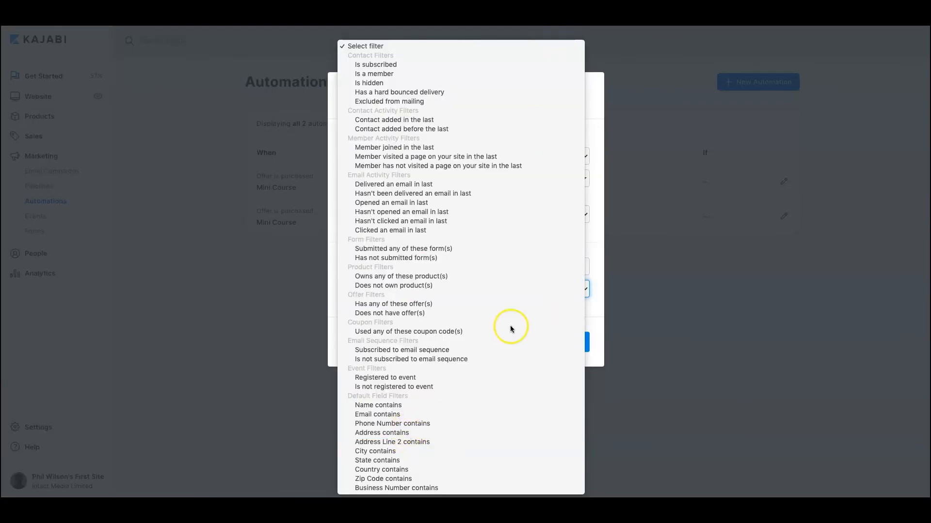
left_click(644, 292)
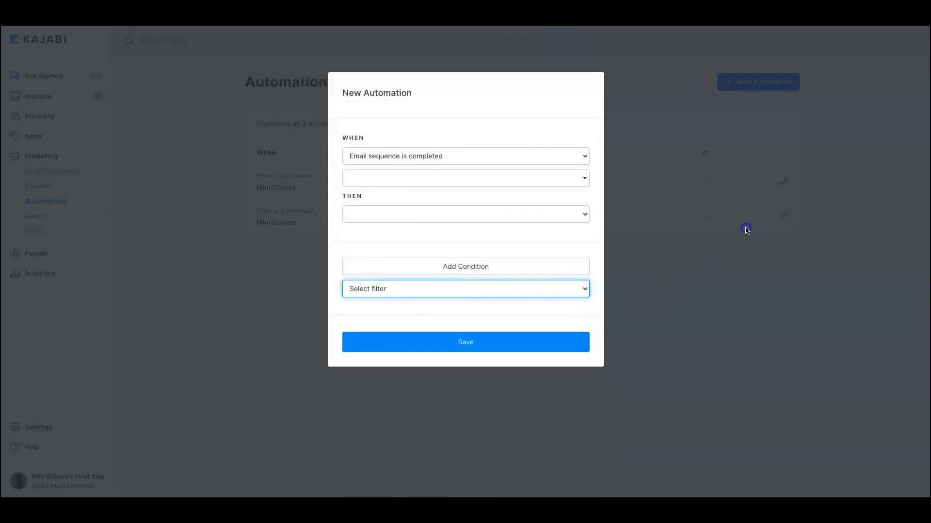
left_click(743, 228)
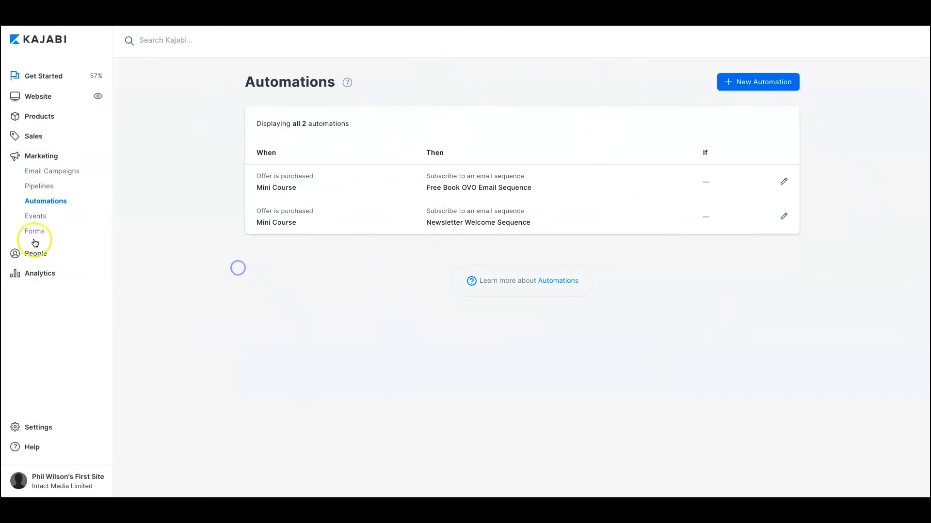
- Create and save a marketing event titled YoUTube Test Event, keeping the default date and time zone
left_click(37, 216)
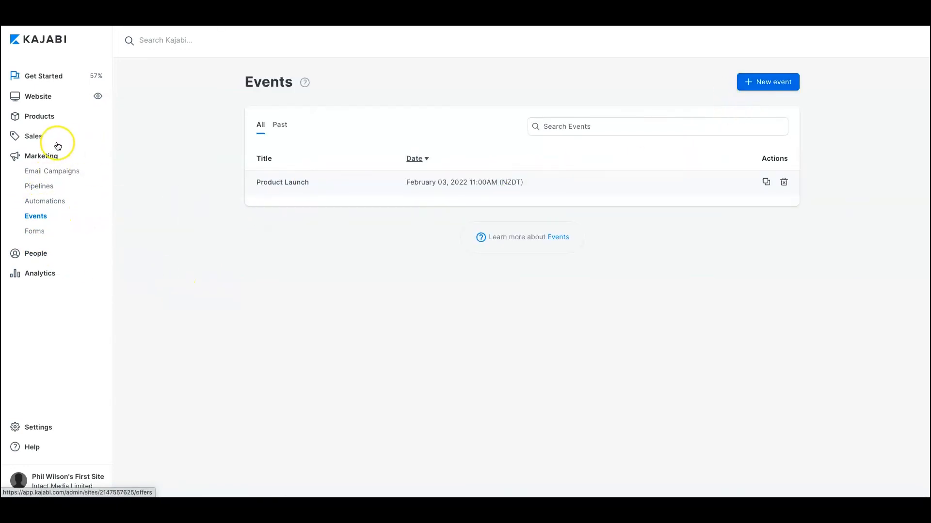
left_click(754, 83)
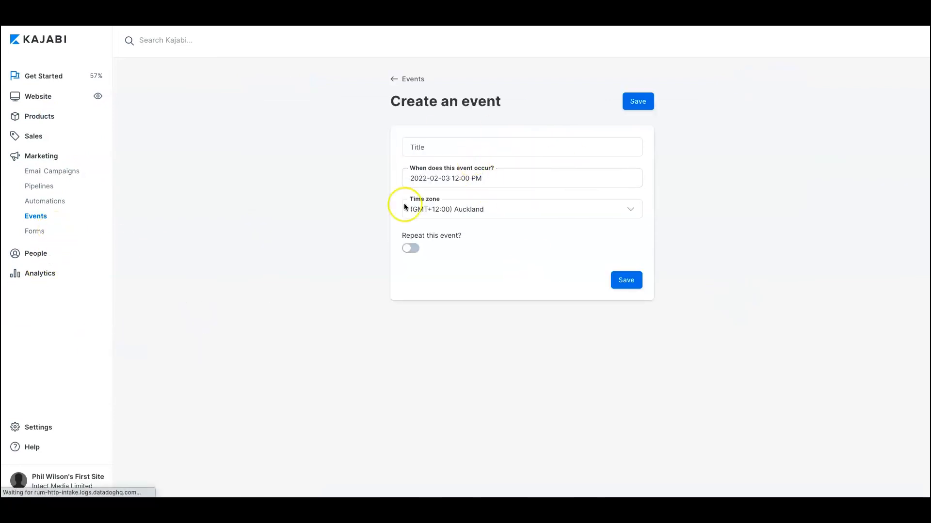
left_click(457, 147)
type("YoUTube Test Event")
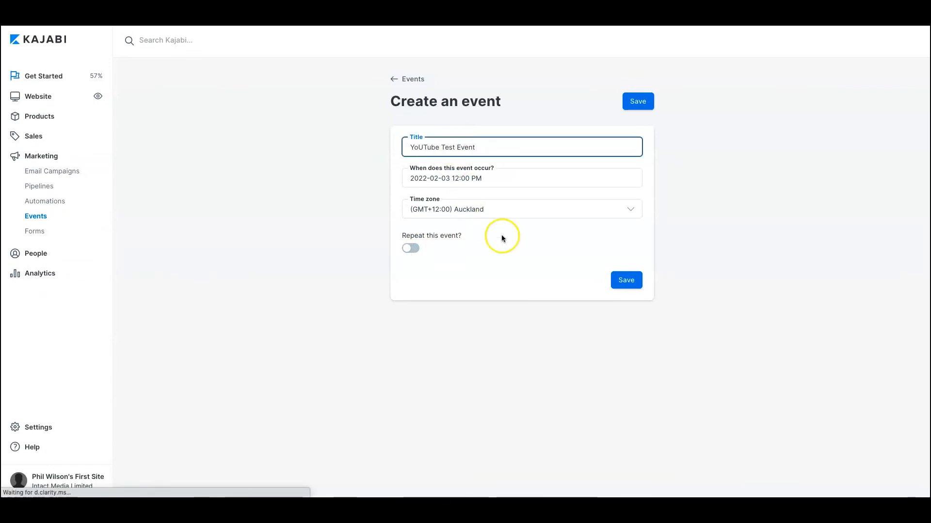
left_click(625, 280)
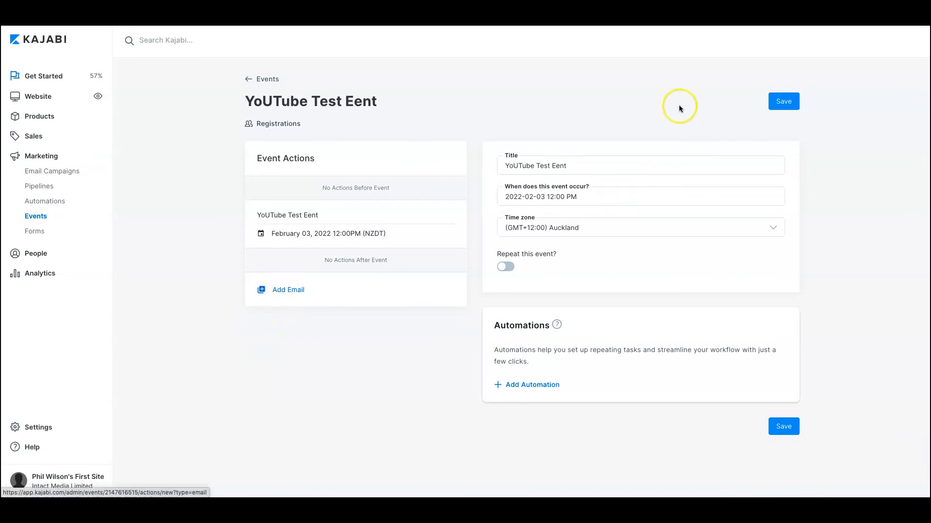
left_click(773, 101)
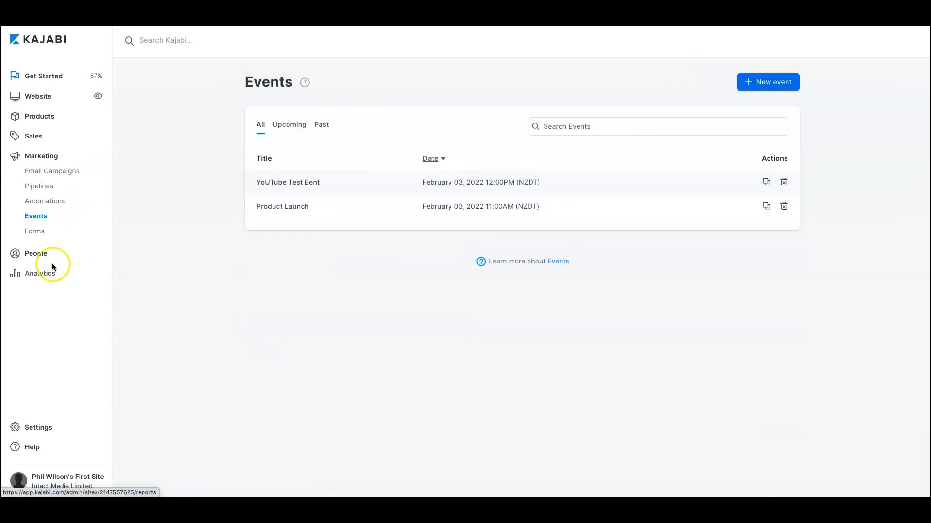
- Create a new marketing form titled YouTube Optin
left_click(45, 235)
left_click(27, 236)
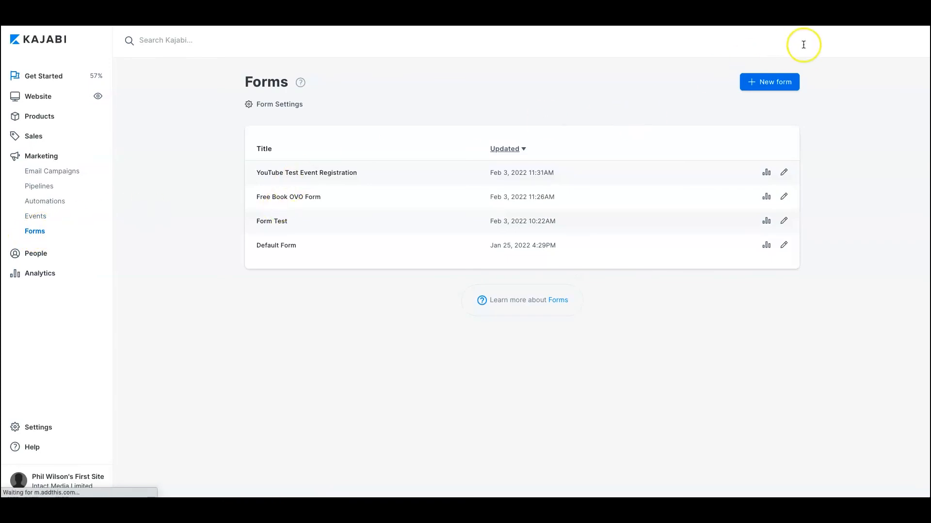
left_click(757, 89)
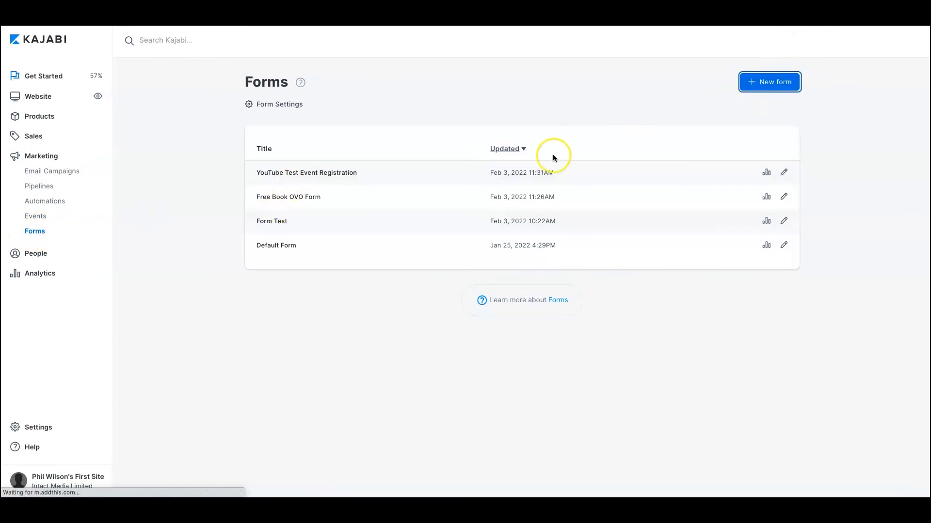
left_click(485, 154)
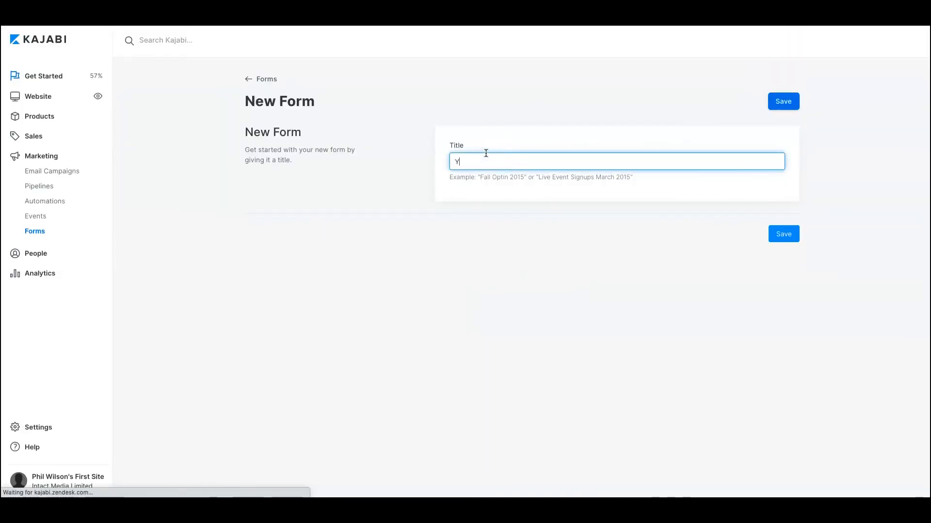
type("YouTube Ev")
key("BackSpace")
key("BackSpace")
type("Optin")
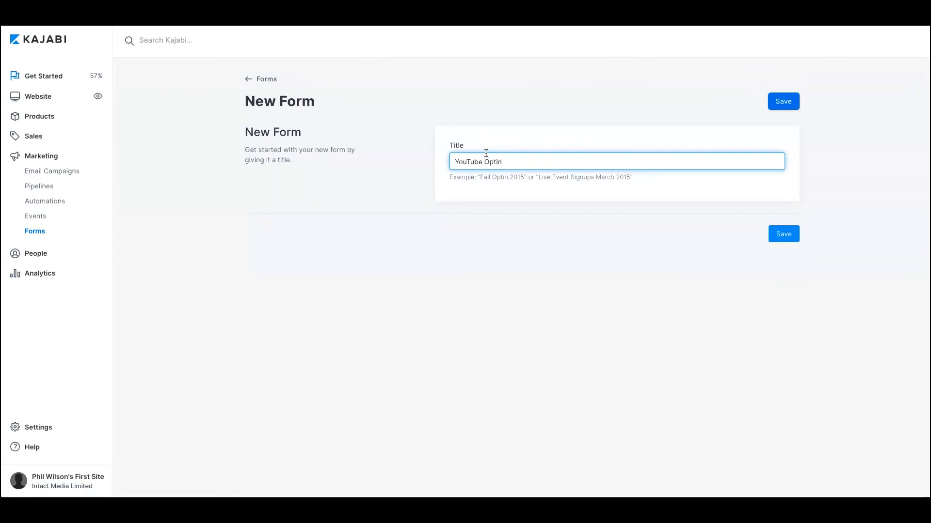
left_click(783, 234)
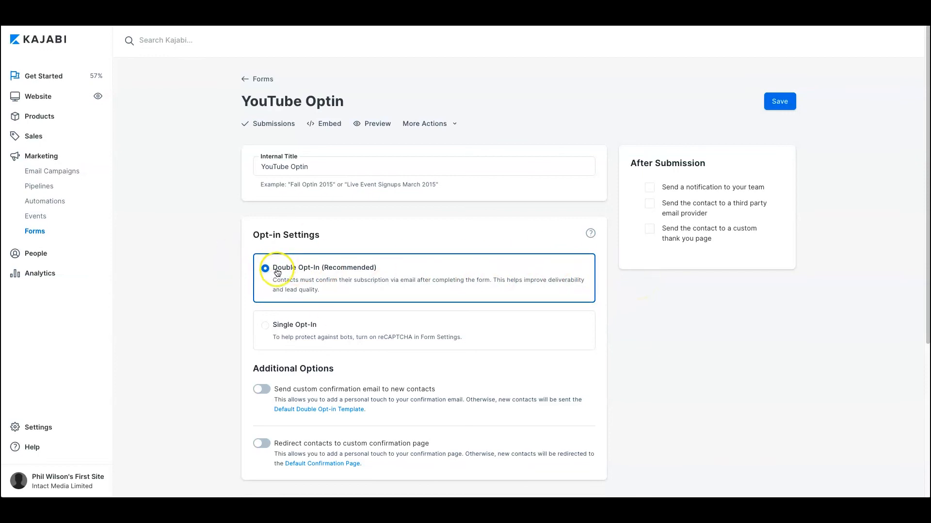
- Examine the YouTube Optin form's opt-in settings, additional options and the fields that can be added, without selecting one
scroll(282, 322, "down", 1)
scroll(282, 321, "down", 1)
scroll(299, 354, "down", 1)
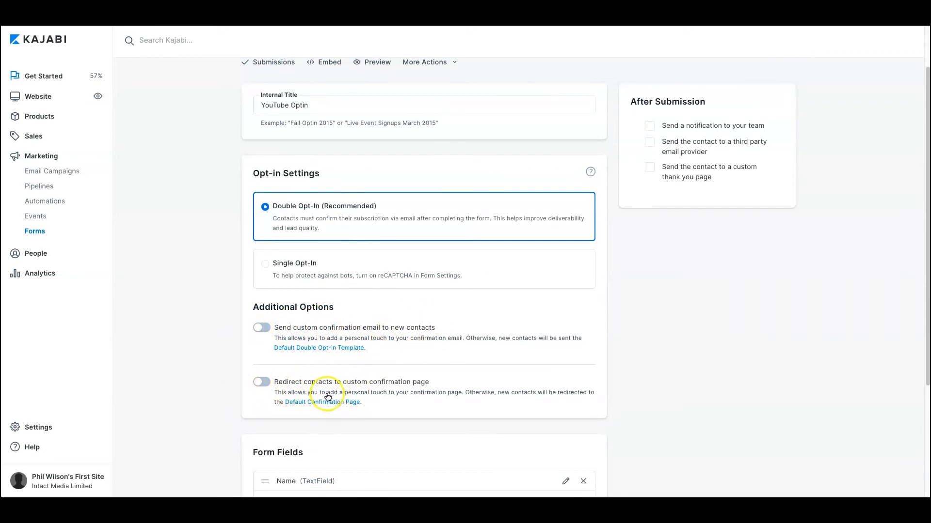
scroll(386, 392, "down", 2)
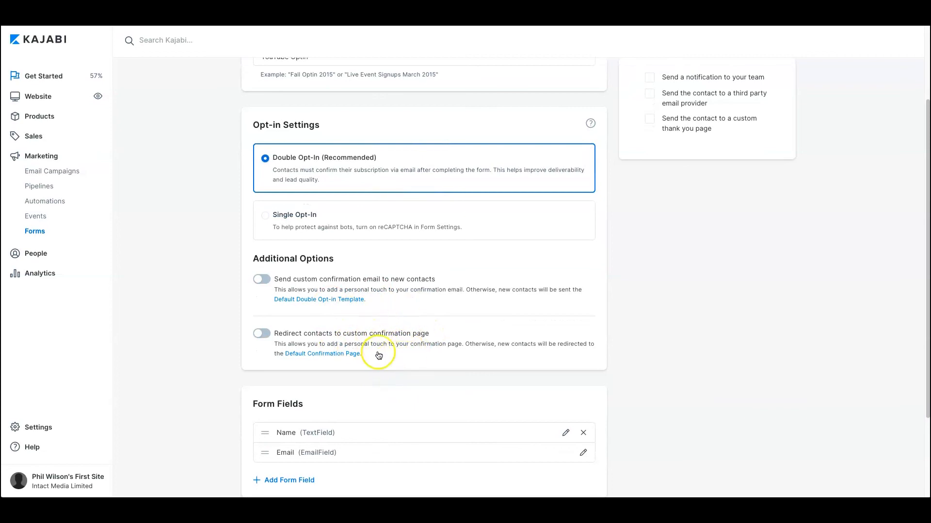
scroll(376, 367, "down", 5)
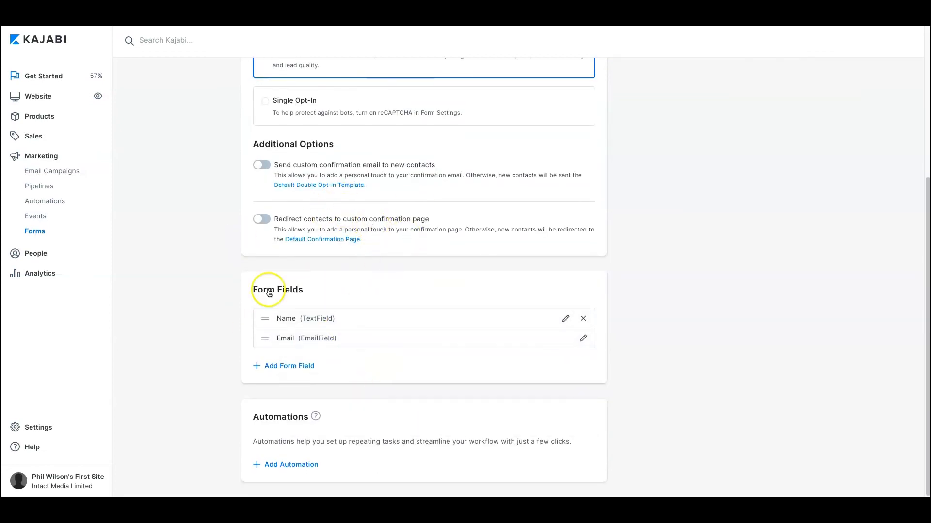
left_click(273, 366)
left_click(354, 368)
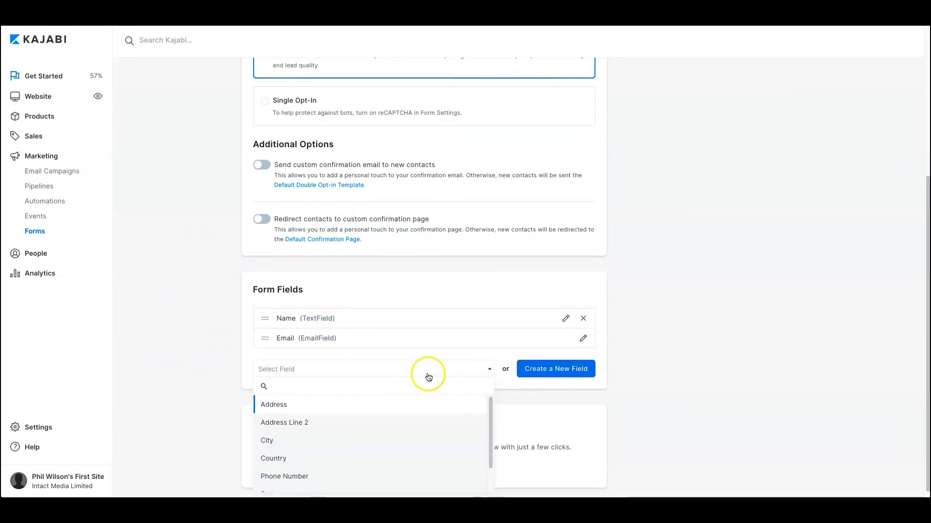
scroll(360, 436, "down", 2)
left_click(689, 411)
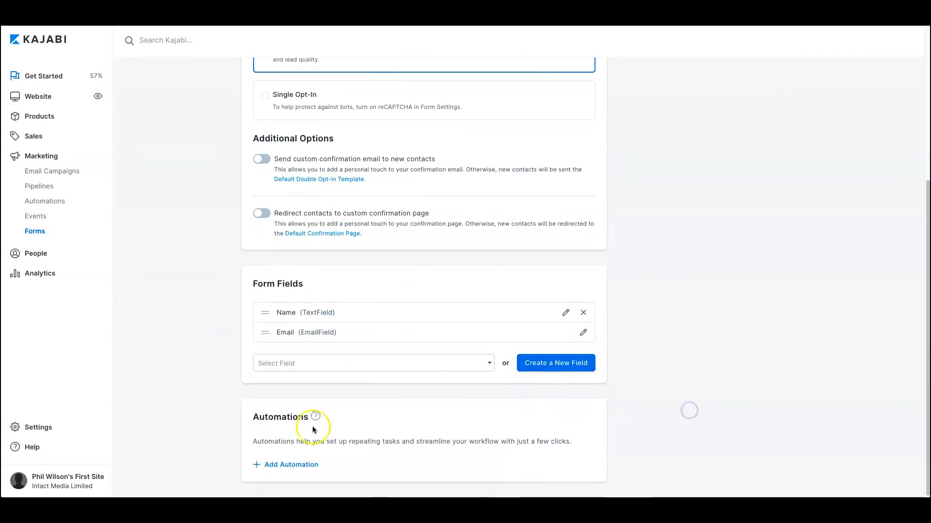
- Review the form's After Submission options without enabling any and save the YouTube Optin form
scroll(271, 456, "up", 5)
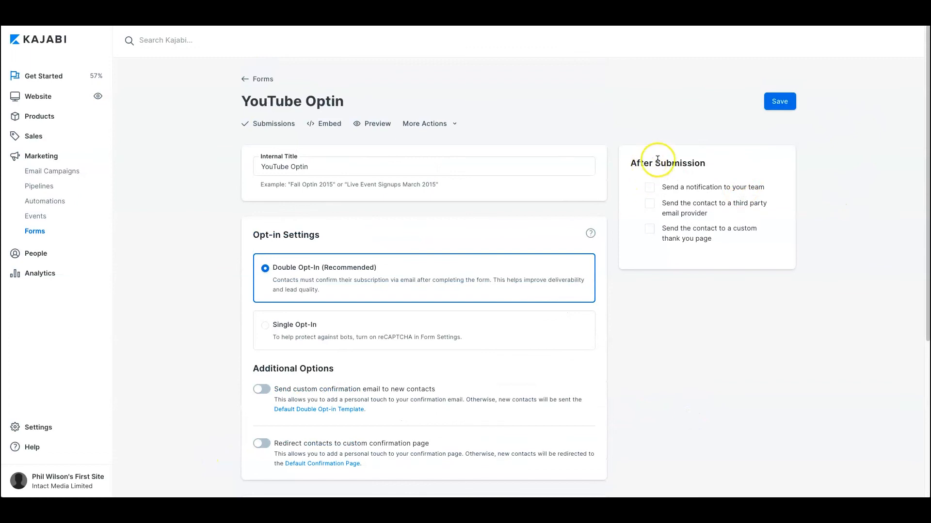
left_click_drag(661, 188, 684, 246)
left_click(755, 255)
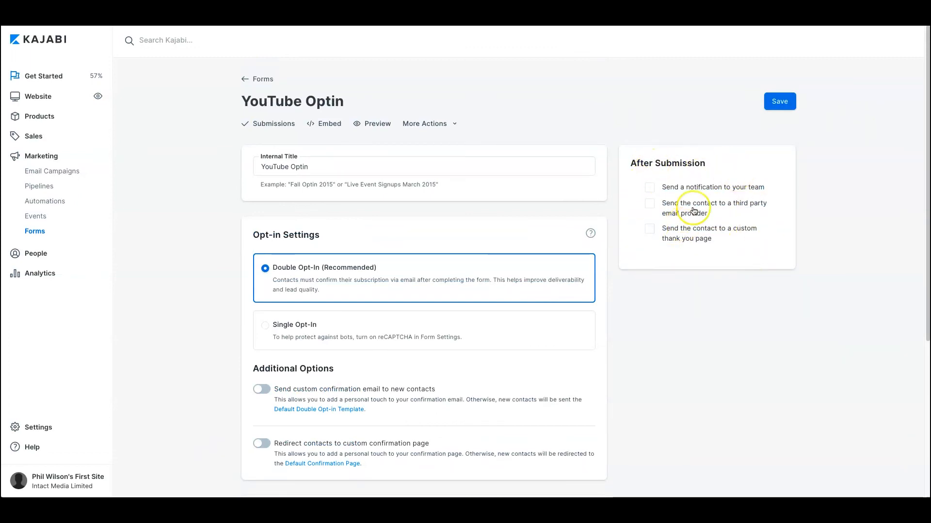
scroll(612, 256, "down", 4)
scroll(612, 255, "up", 4)
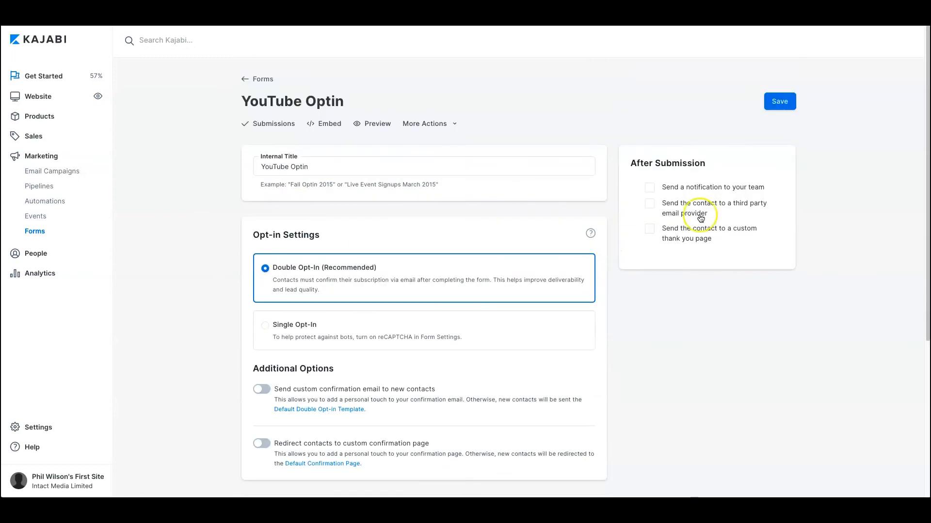
left_click(785, 103)
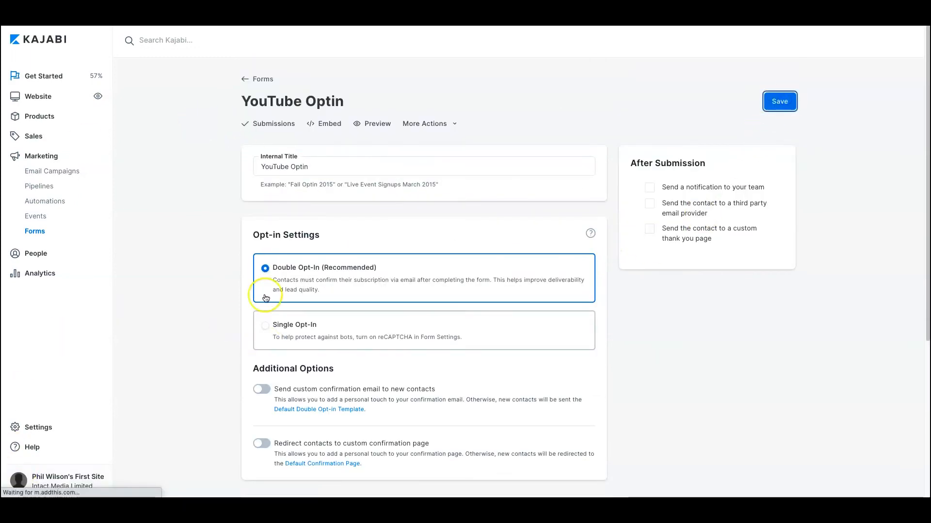
- View the All People section and the Analytics reports overview
left_click(36, 253)
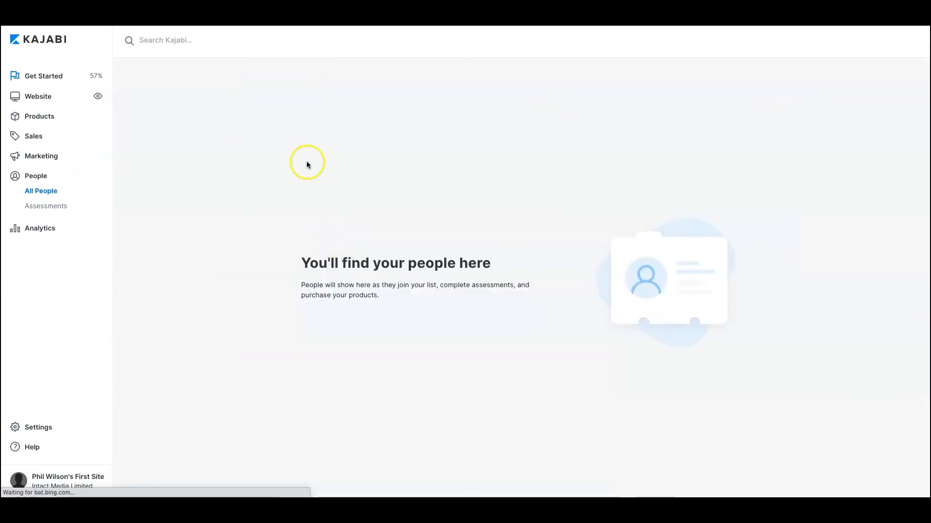
left_click(41, 238)
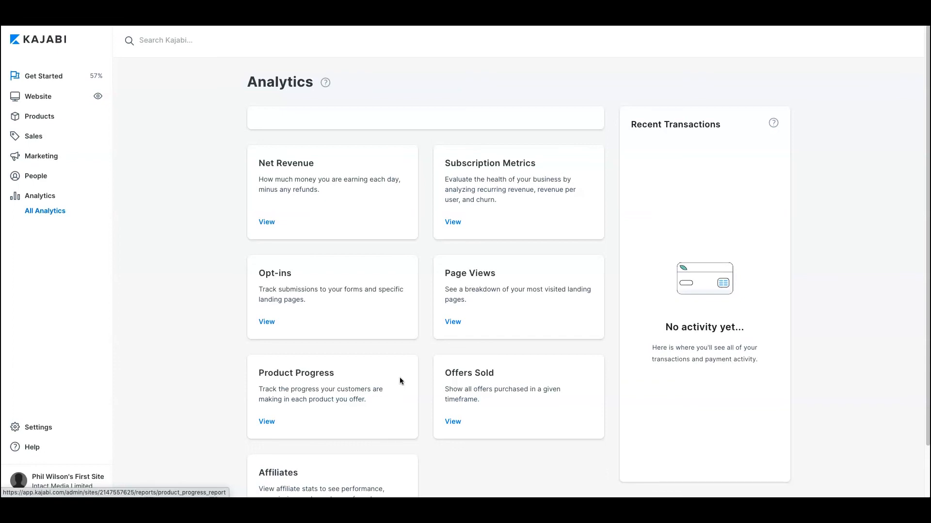
left_click(77, 41)
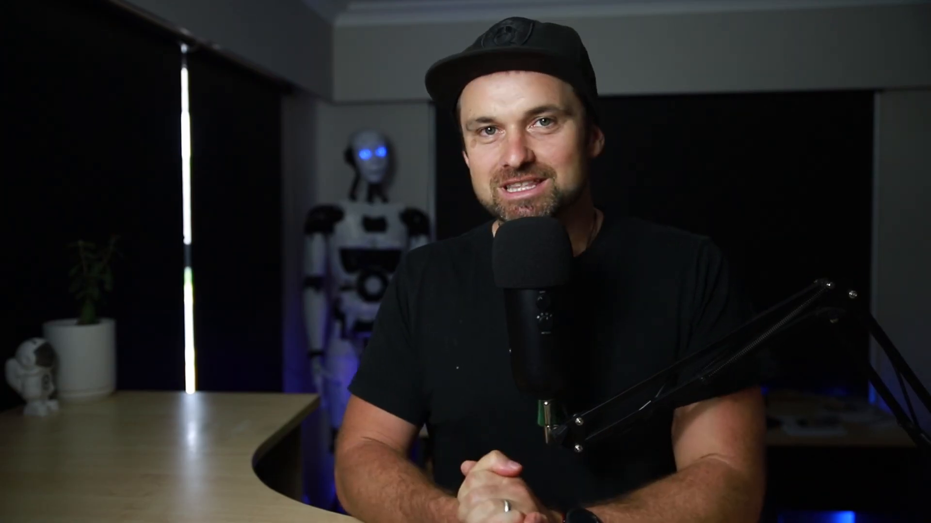